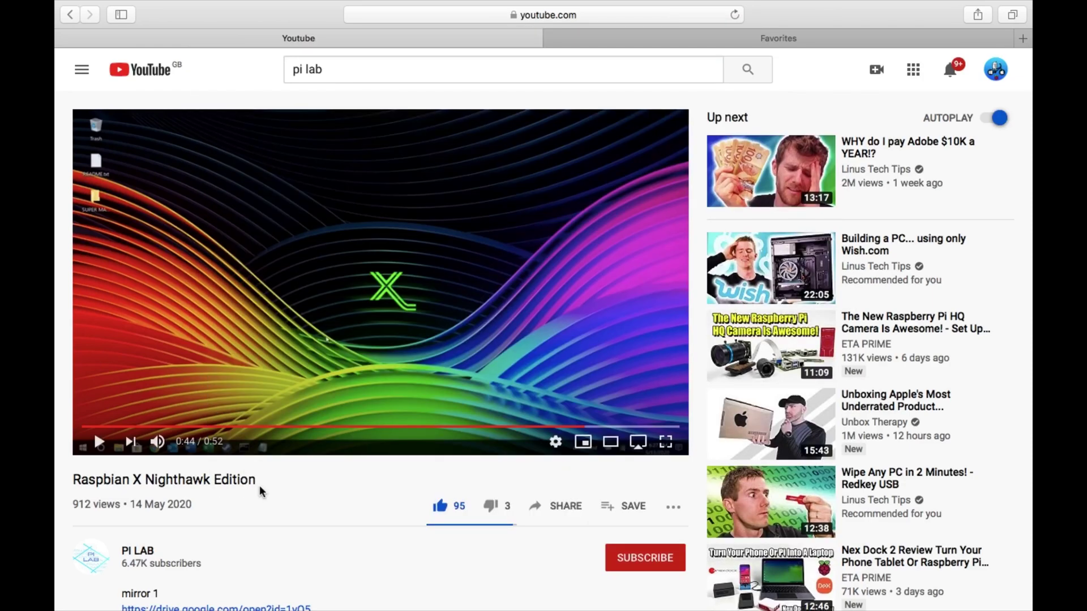
# Step: Expand the Raspbian X Nighthawk video's description and browse its three download mirror links
pyautogui.scroll(-5, 260, 486)
pyautogui.scroll(-2, 260, 487)
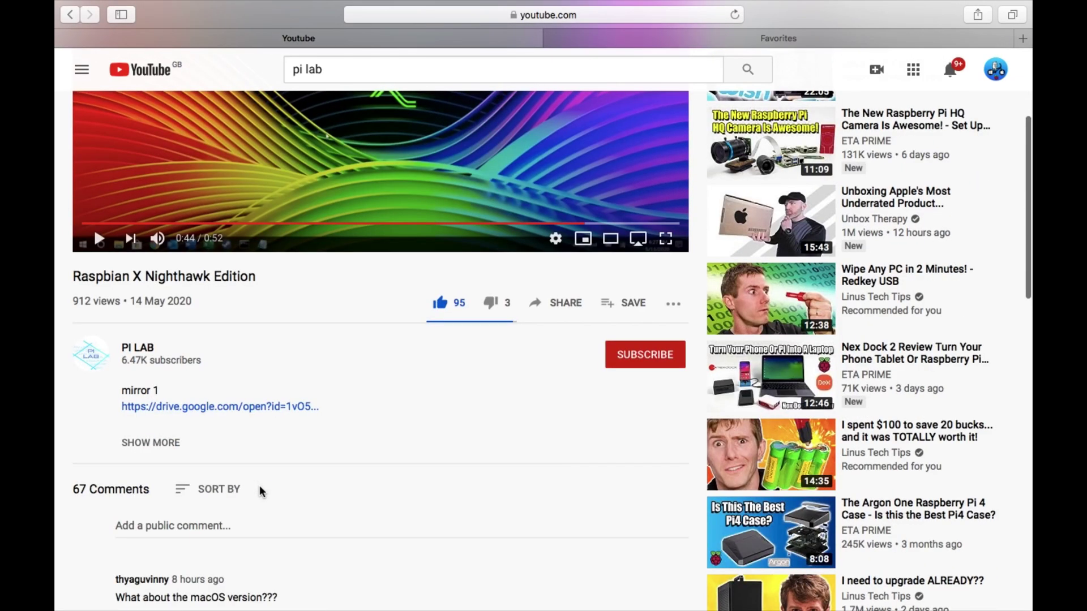
pyautogui.click(158, 446)
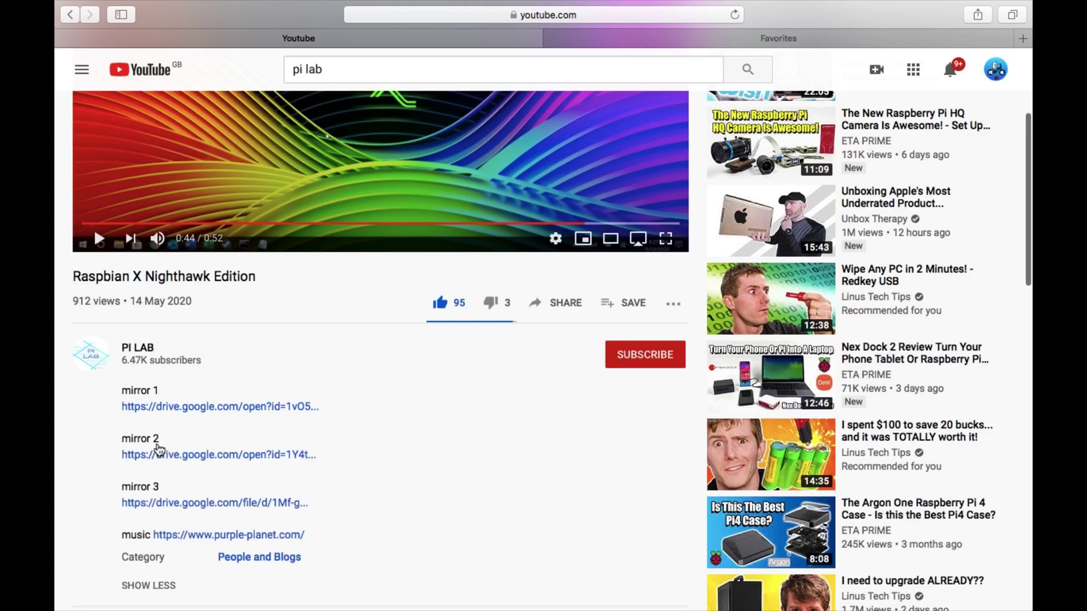
pyautogui.scroll(-2, 390, 449)
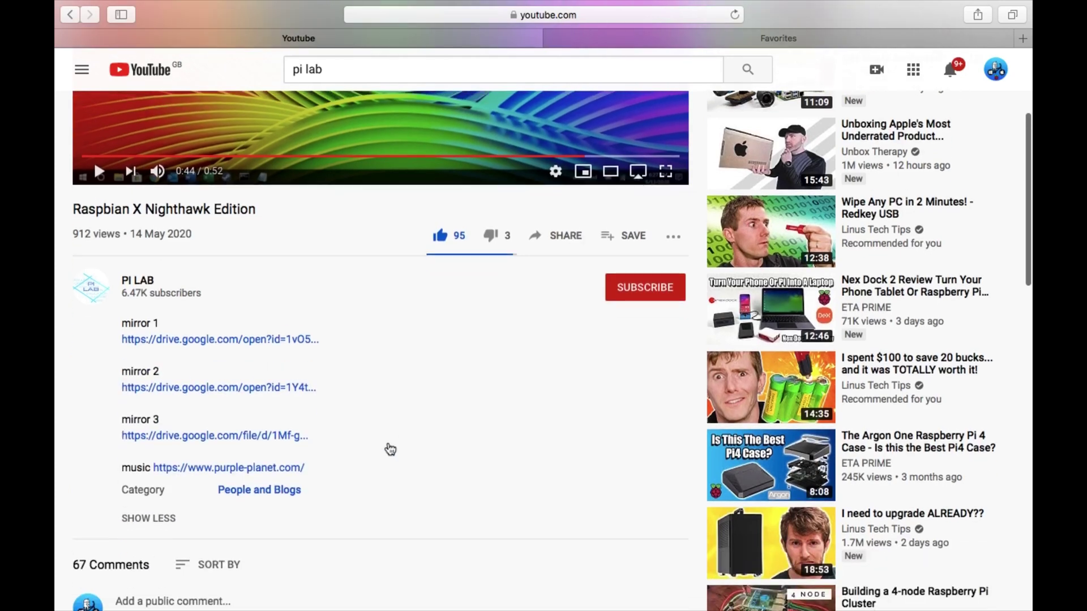
pyautogui.scroll(3, 389, 447)
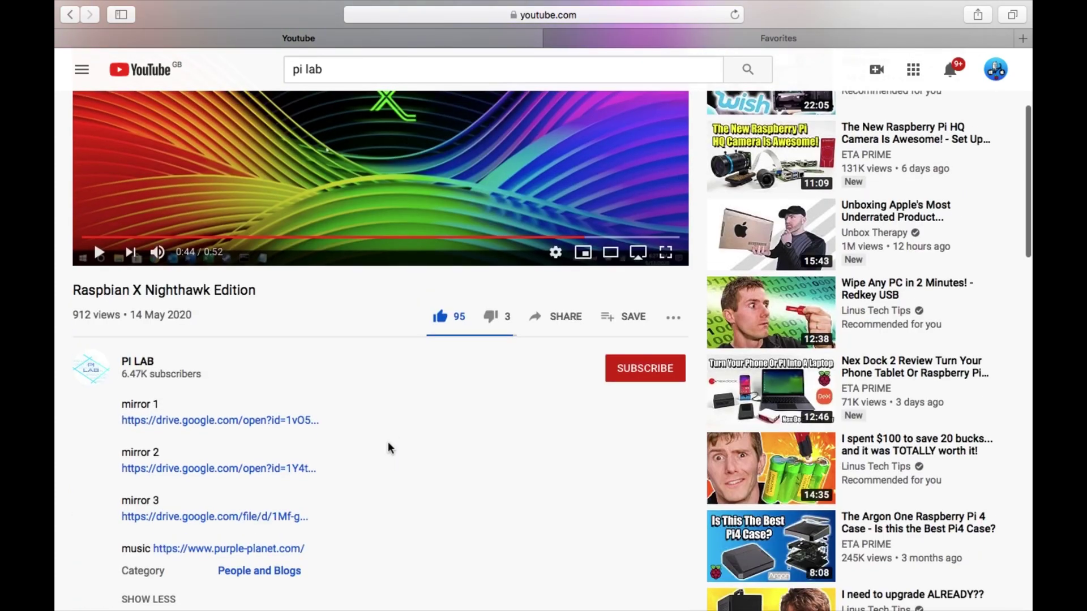
pyautogui.scroll(3, 388, 447)
pyautogui.scroll(-3, 389, 448)
pyautogui.scroll(-3, 389, 447)
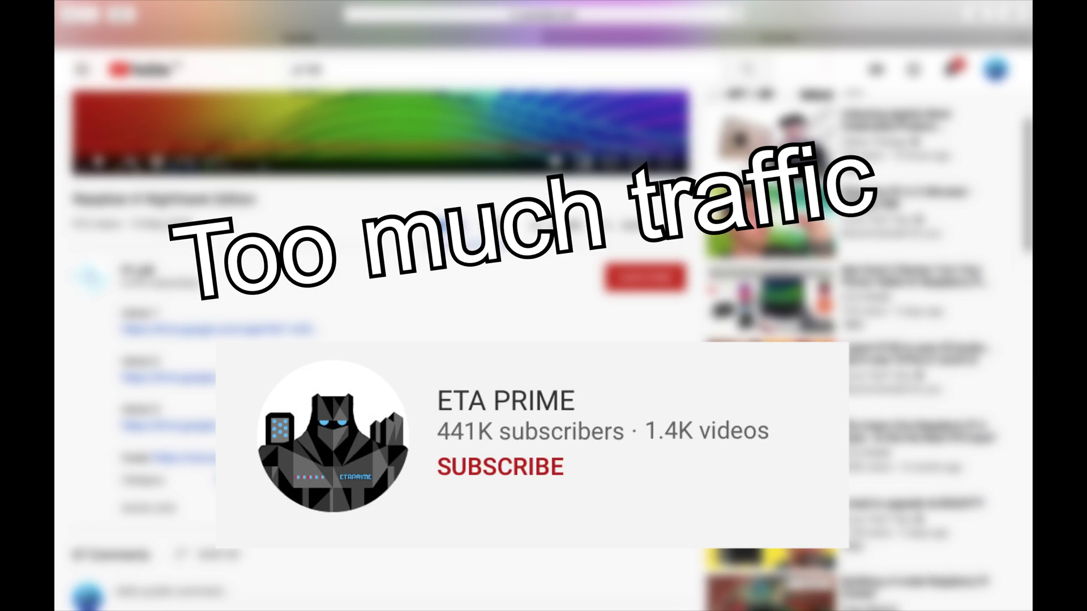
pyautogui.scroll(5, 381, 249)
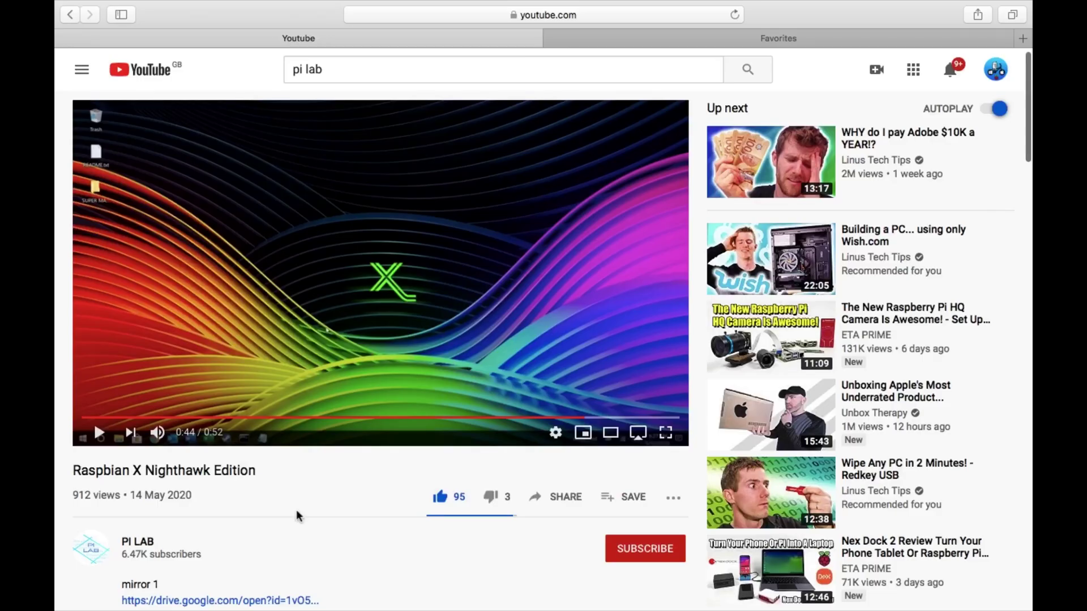
pyautogui.scroll(-3, 297, 511)
pyautogui.scroll(-4, 297, 510)
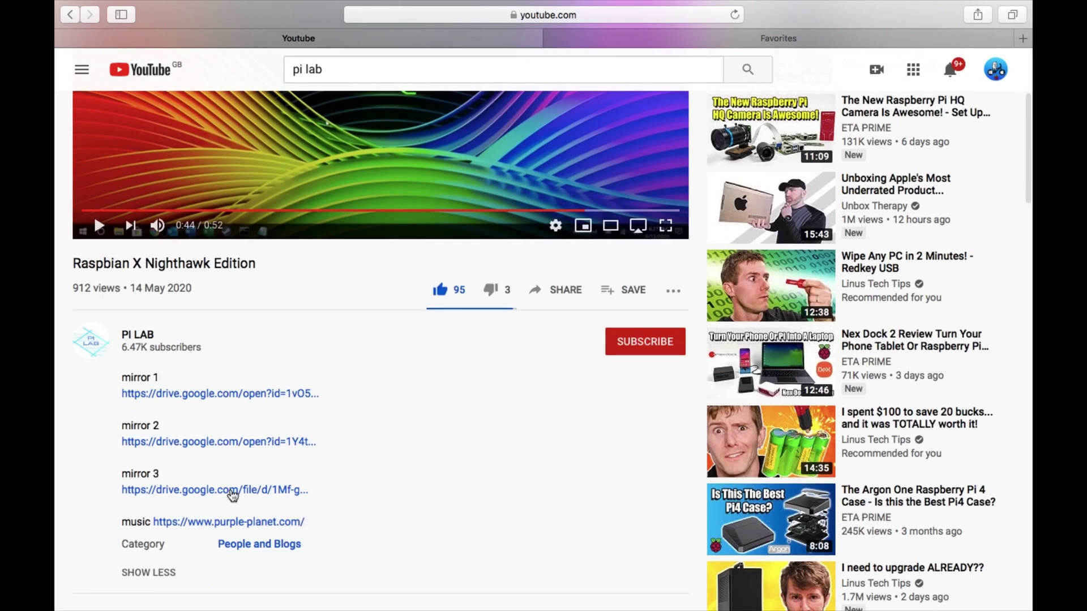
pyautogui.scroll(5, 396, 449)
# Step: Load Copia de RaspbianX_Nighthawk.xz from Downloads as the image in balenaEtcher
pyautogui.moveTo(897, 592)
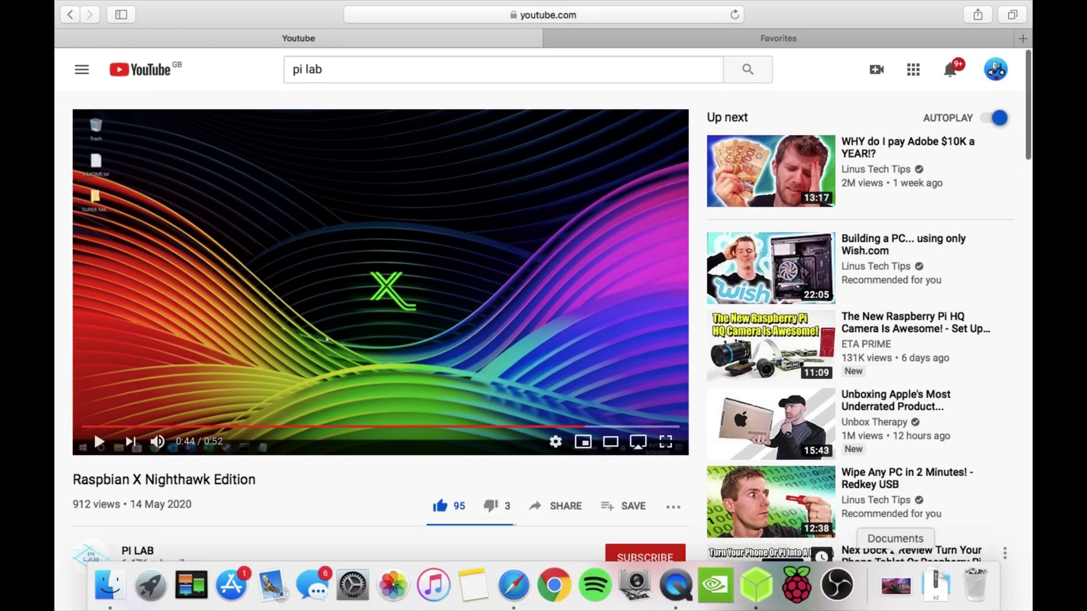
pyautogui.click(935, 589)
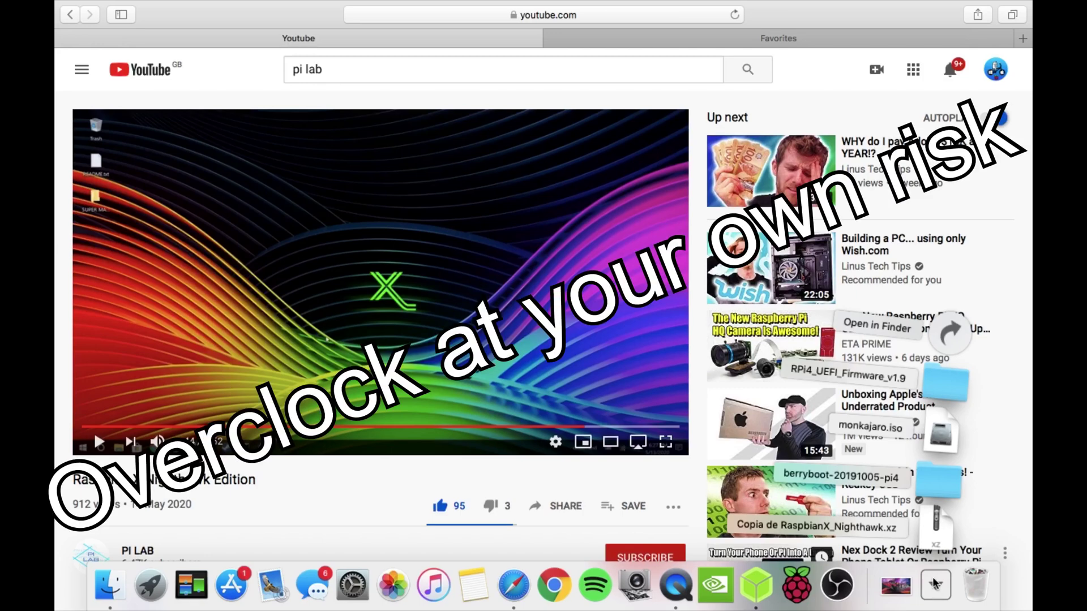
pyautogui.click(756, 585)
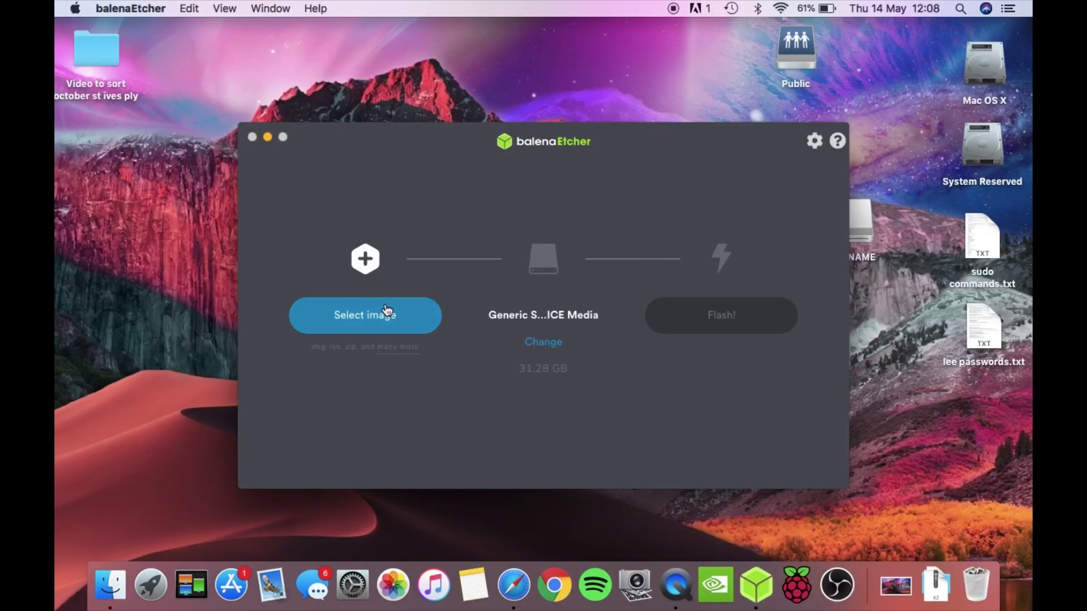
pyautogui.click(387, 309)
pyautogui.click(204, 337)
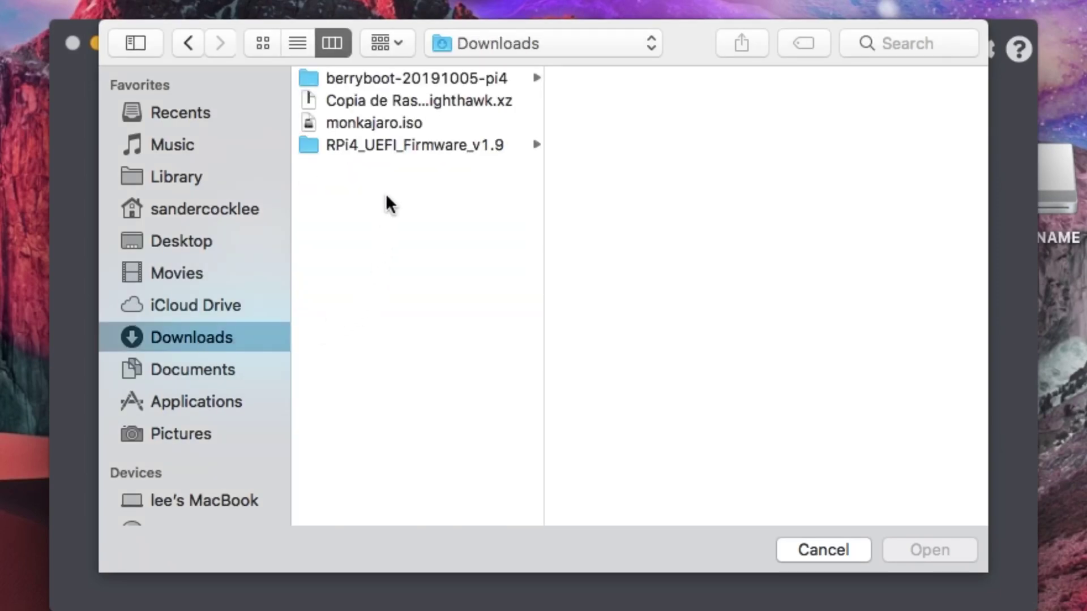
pyautogui.click(400, 106)
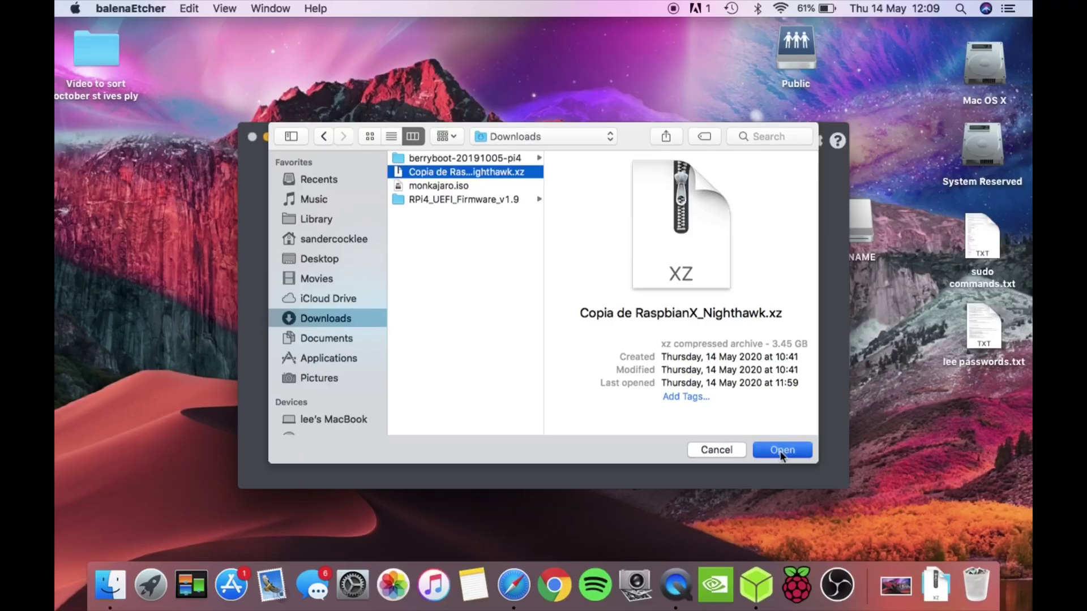
pyautogui.click(780, 452)
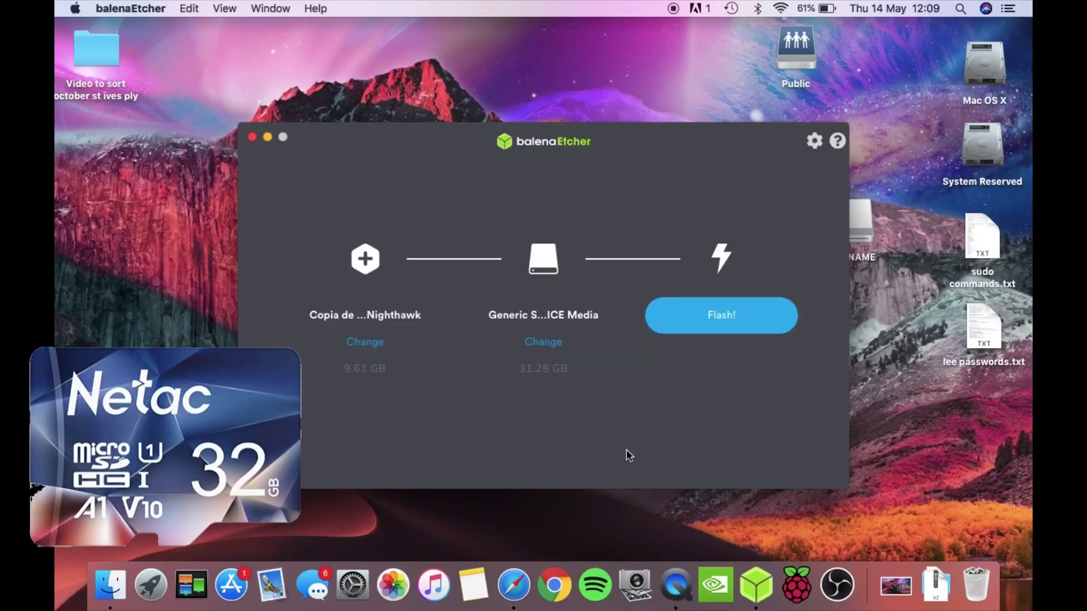
# Step: Flash the Nighthawk image to the 31.28 GB Generic drive until Etcher reports Flash Complete
pyautogui.click(721, 329)
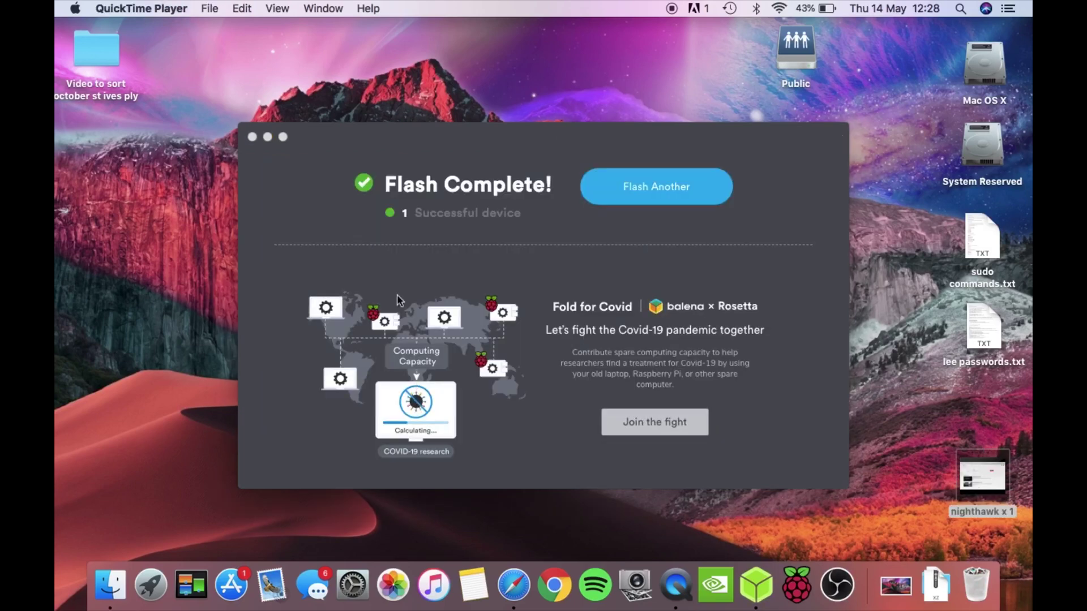
pyautogui.click(288, 184)
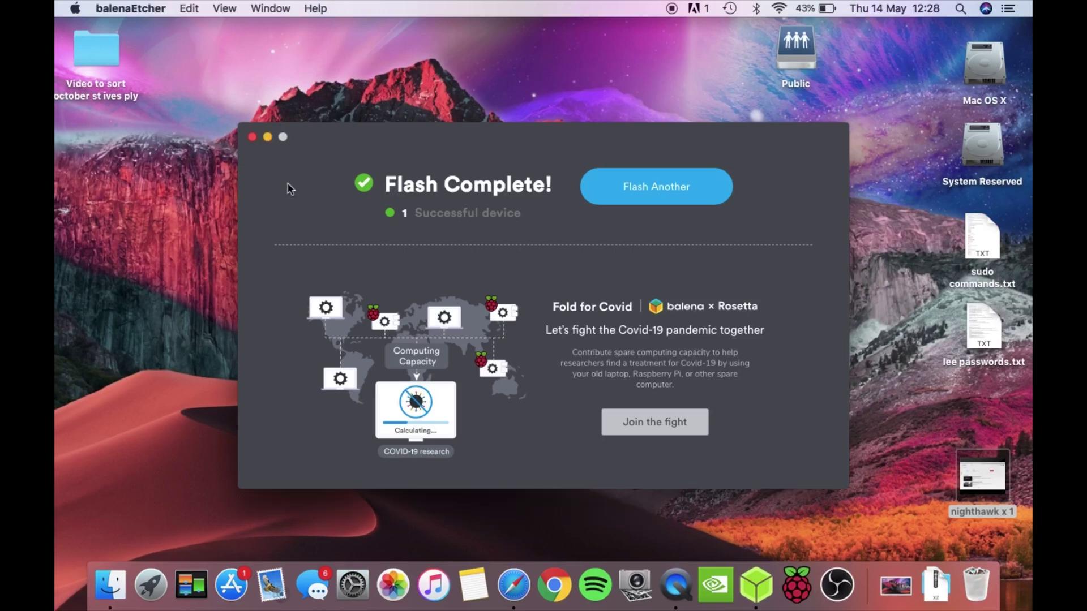
# Step: Close Etcher, open the mounted boot drive, and select its config.txt file
pyautogui.click(252, 137)
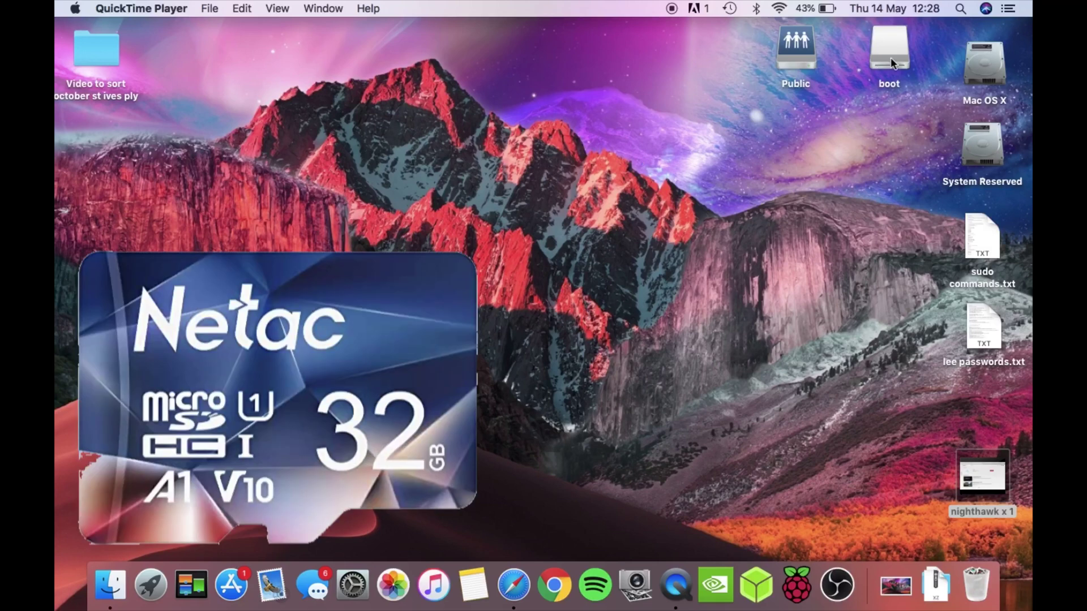
pyautogui.doubleClick(891, 57)
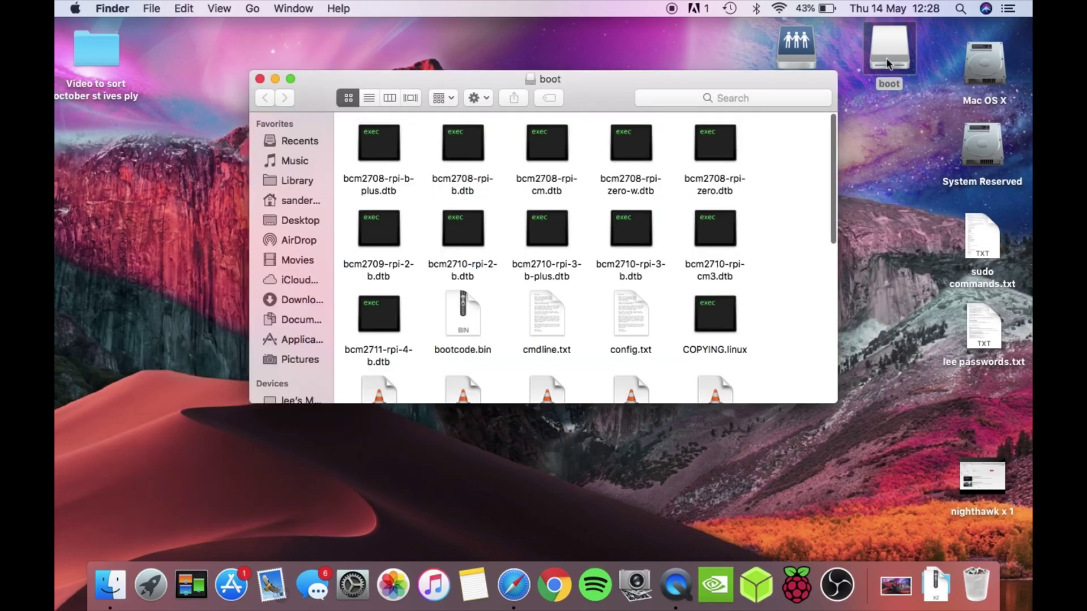
pyautogui.scroll(-3, 679, 250)
pyautogui.click(628, 253)
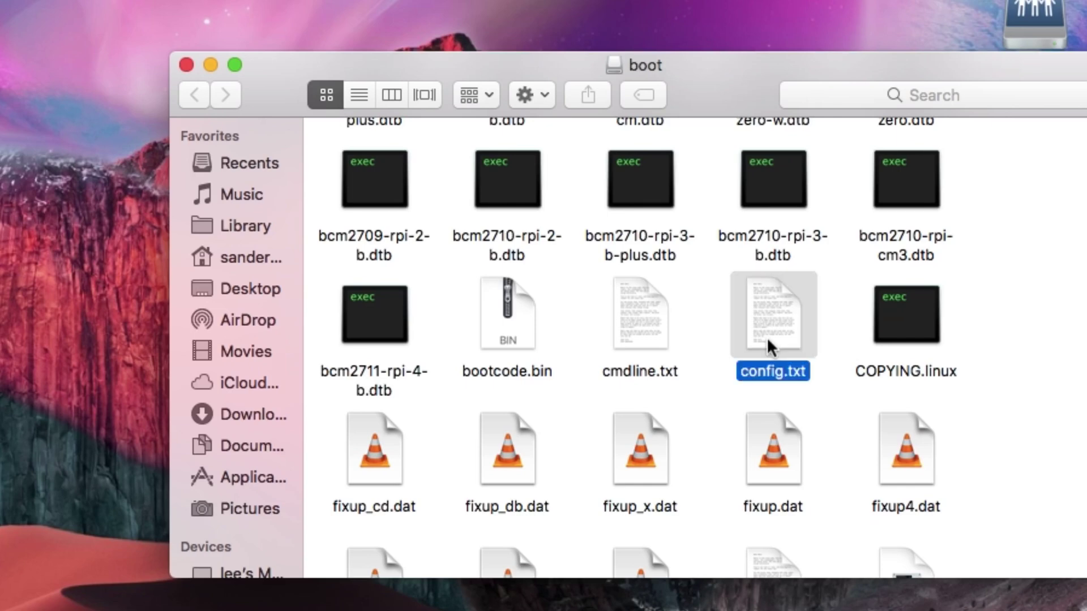
# Step: Open config.txt in TextEdit, look through it, and place the cursor below the header comments
pyautogui.doubleClick(766, 337)
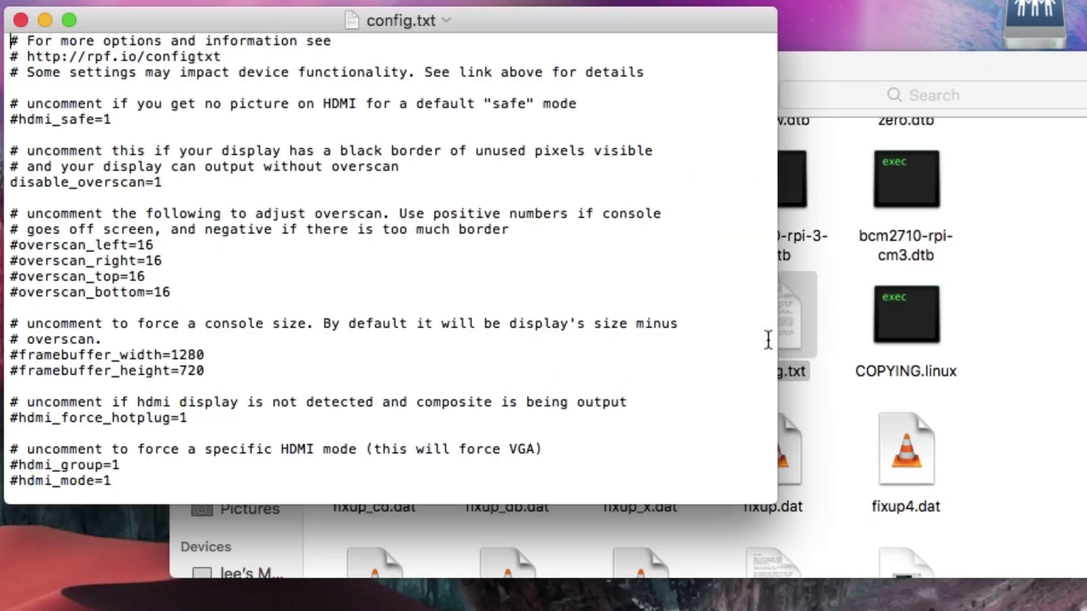
pyautogui.scroll(-10, 544, 297)
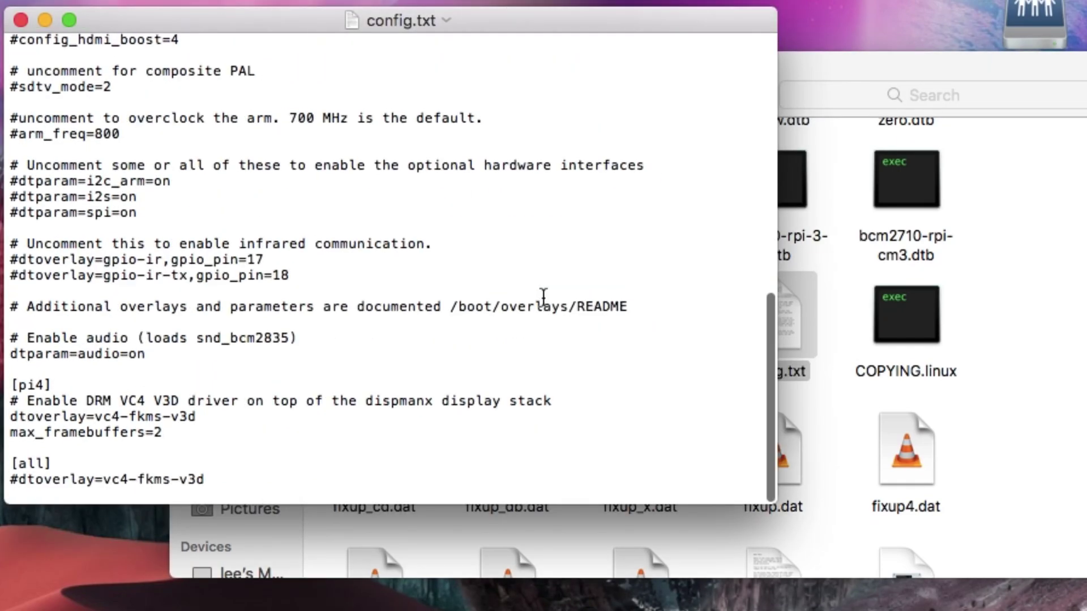
pyautogui.scroll(10, 544, 297)
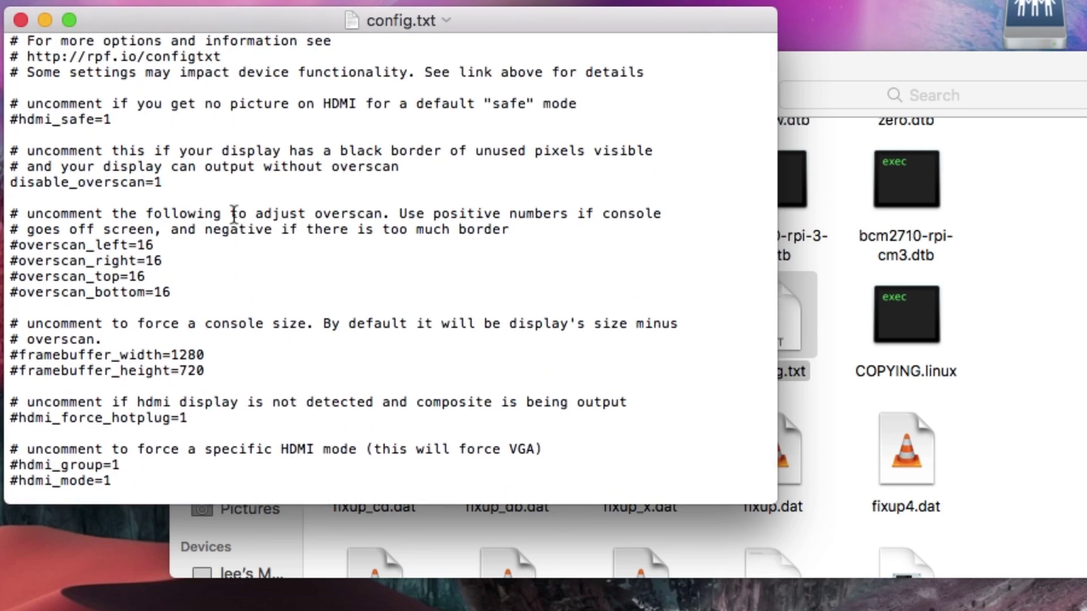
pyautogui.scroll(-3, 234, 214)
pyautogui.scroll(-9, 234, 214)
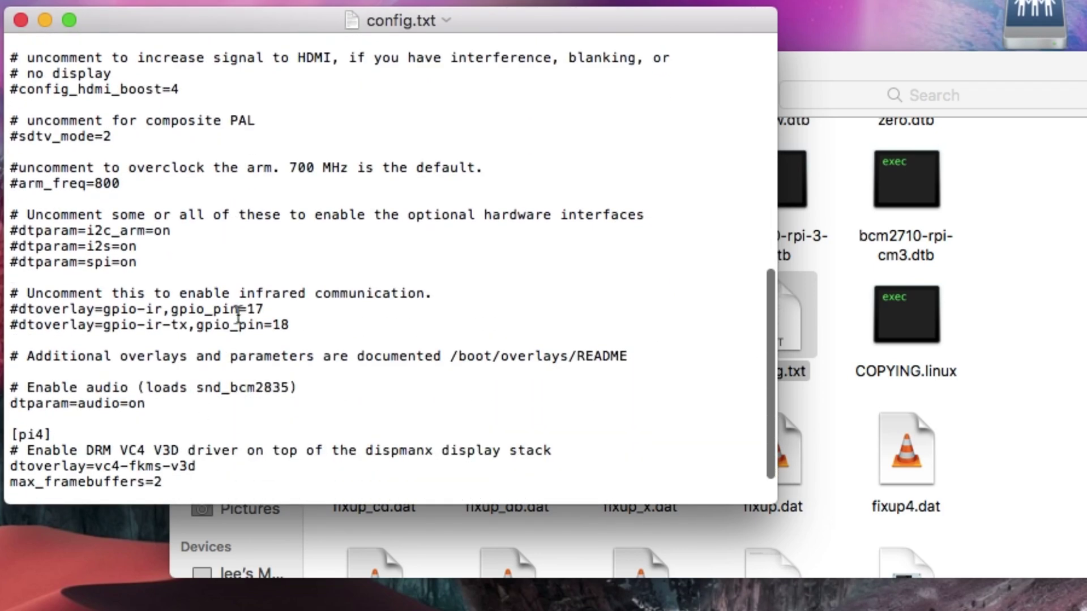
pyautogui.scroll(-2, 254, 409)
pyautogui.scroll(15, 253, 409)
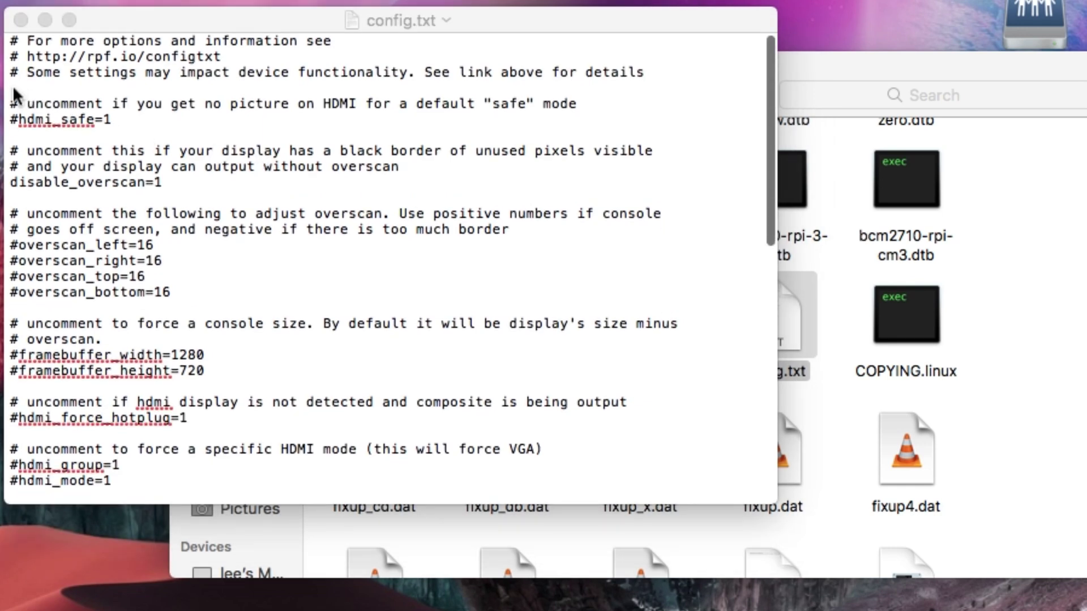
pyautogui.click(12, 83)
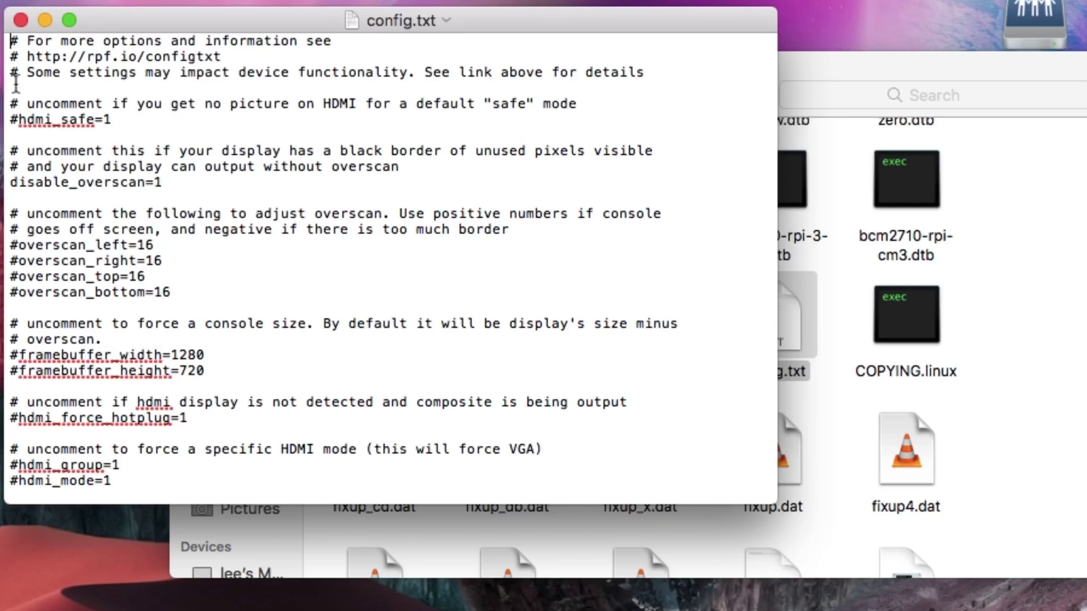
pyautogui.click(16, 83)
# Step: Paste the overclock lines over_voltage=6, arm_freq=2147 and gpu_freq=750 below the header comments
pyautogui.press('Return')
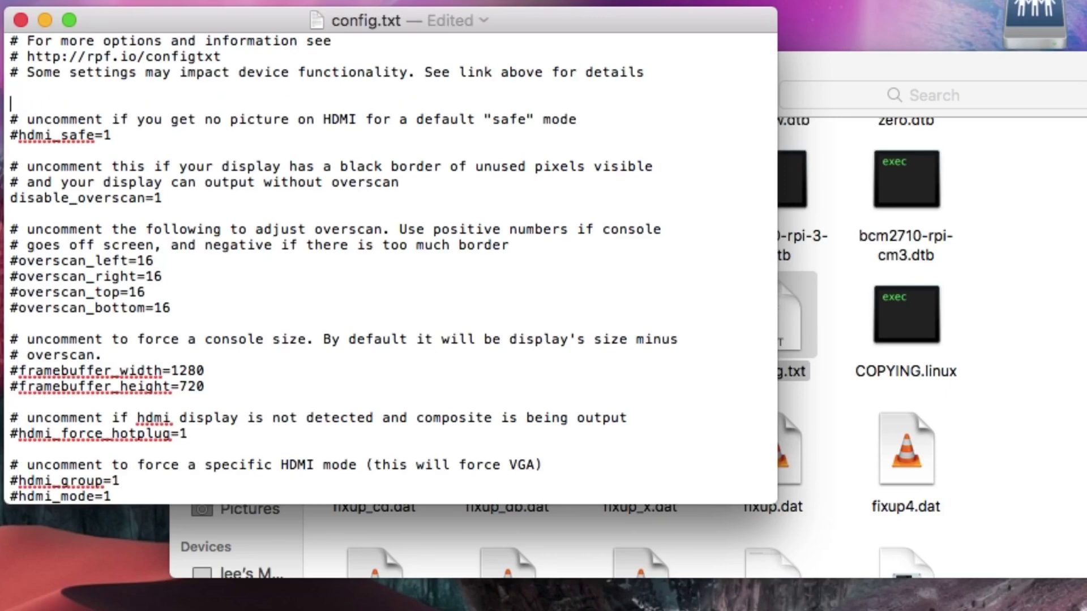
pyautogui.rightClick(17, 102)
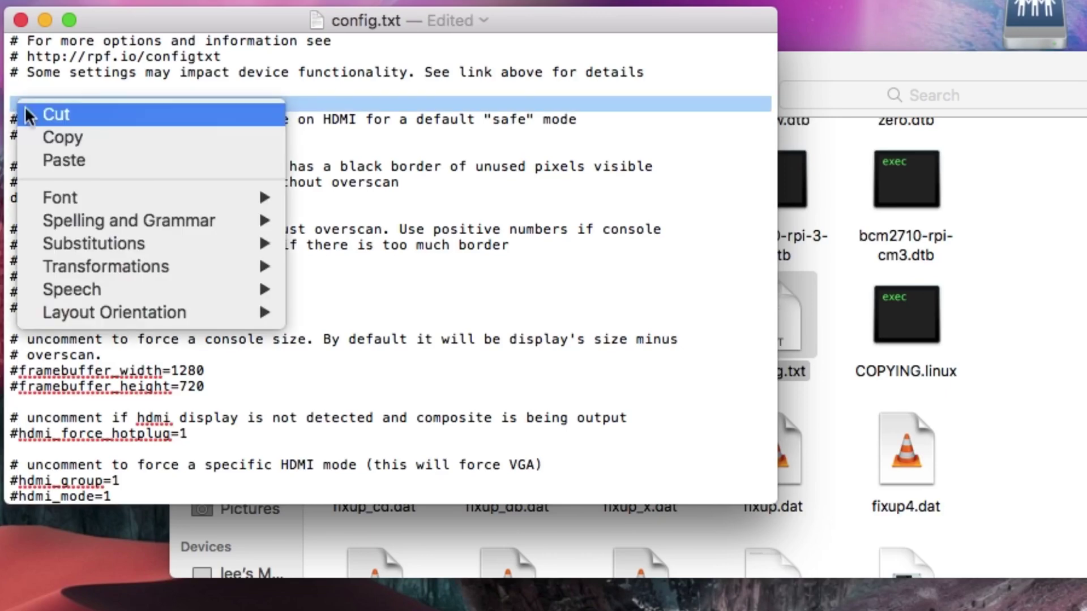
pyautogui.click(65, 160)
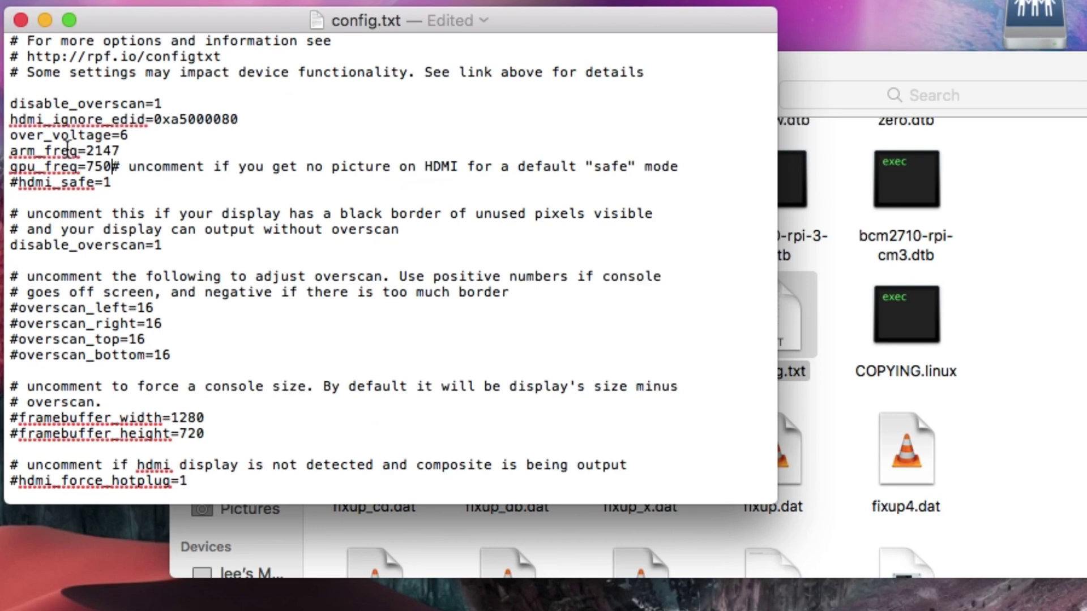
pyautogui.press('Return')
pyautogui.press('Return')
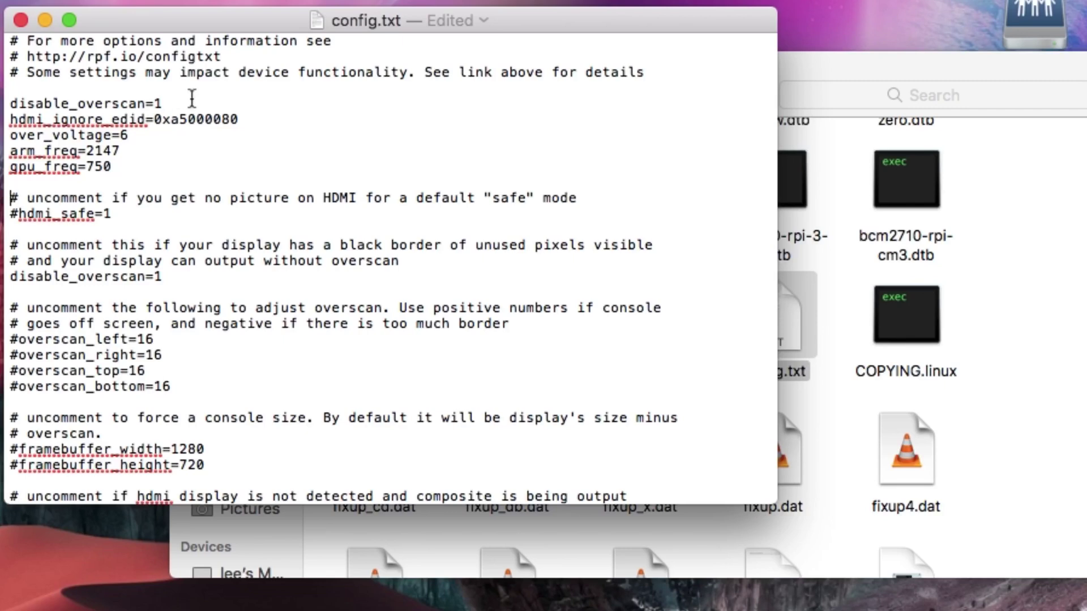
pyautogui.click(254, 115)
pyautogui.click(146, 135)
pyautogui.click(132, 152)
pyautogui.click(153, 166)
# Step: Save config.txt, close it and the boot folder, then eject the boot drive
pyautogui.scroll(1, 147, 175)
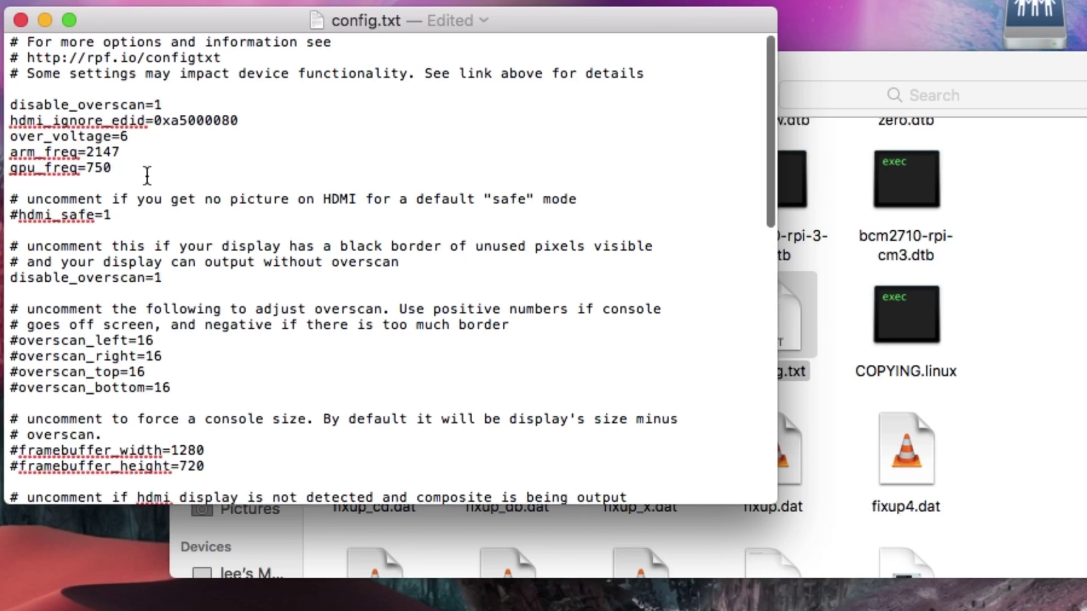
pyautogui.click(162, 8)
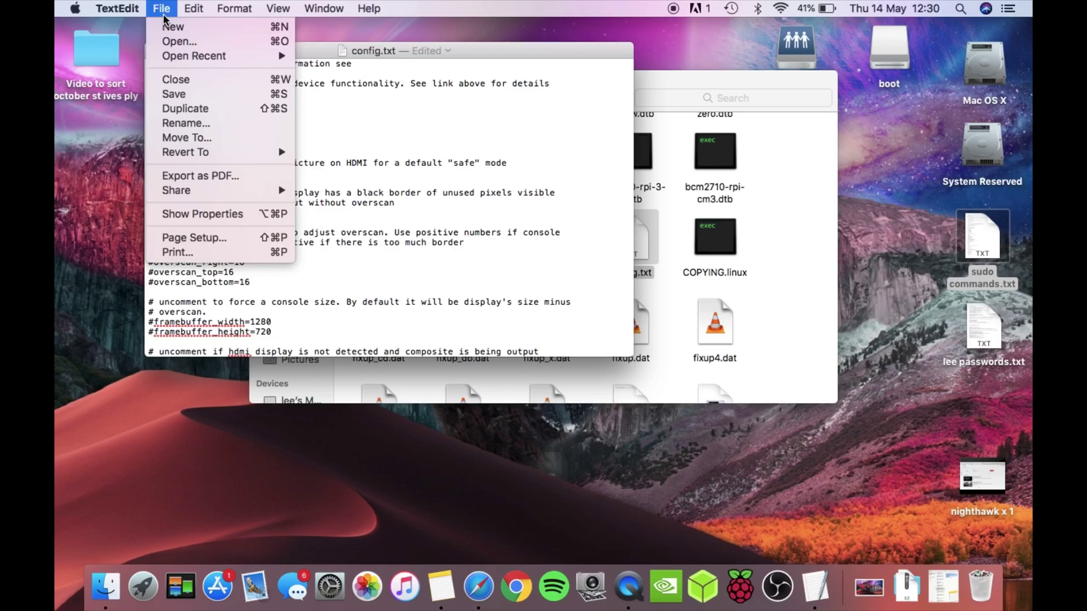
pyautogui.click(183, 93)
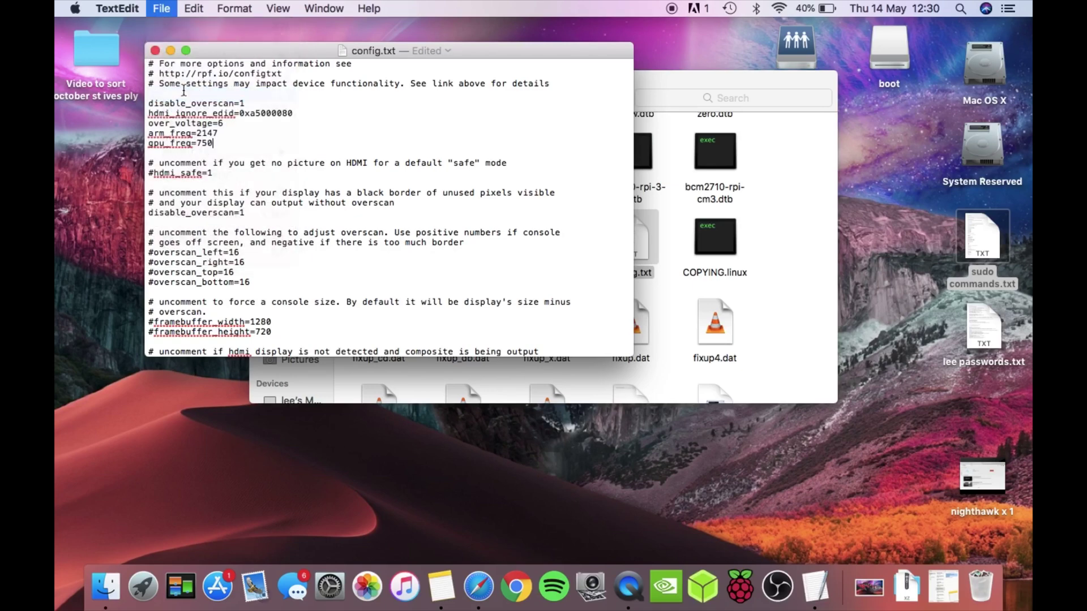
pyautogui.click(155, 50)
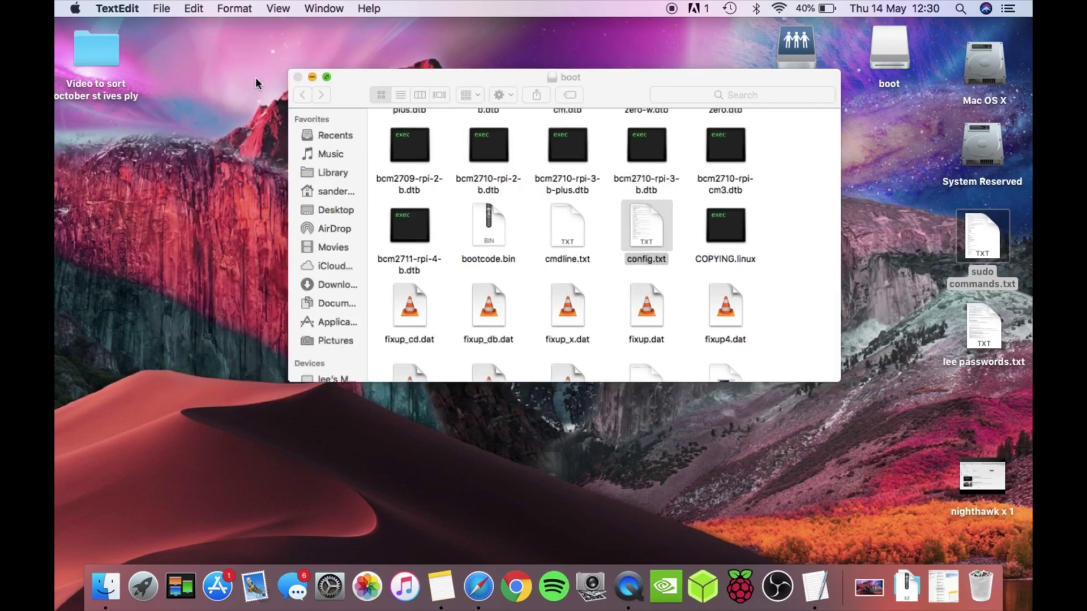
pyautogui.click(259, 78)
pyautogui.rightClick(880, 47)
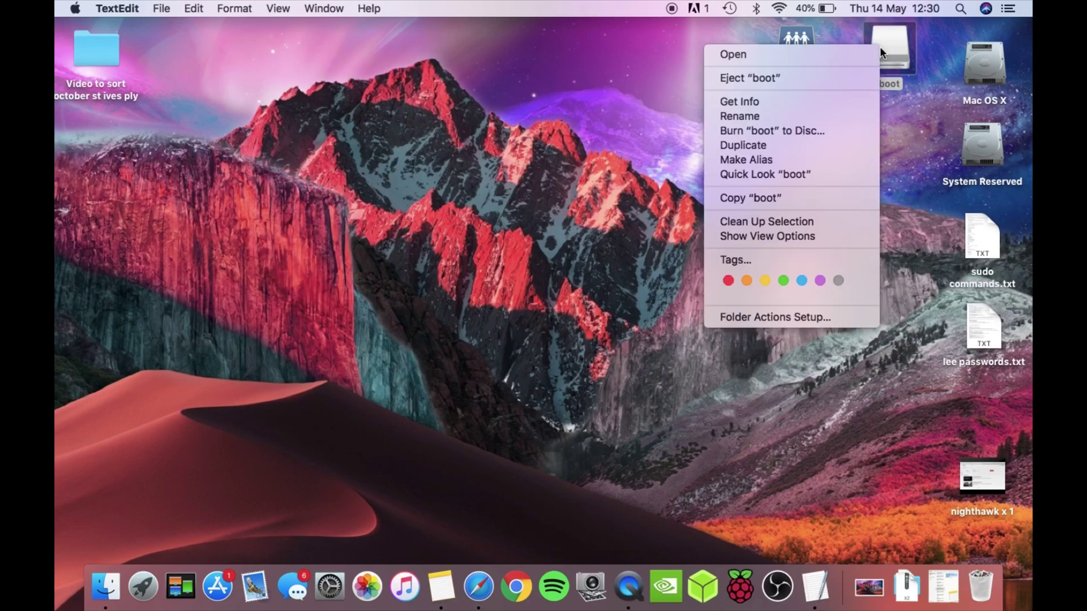
pyautogui.click(803, 73)
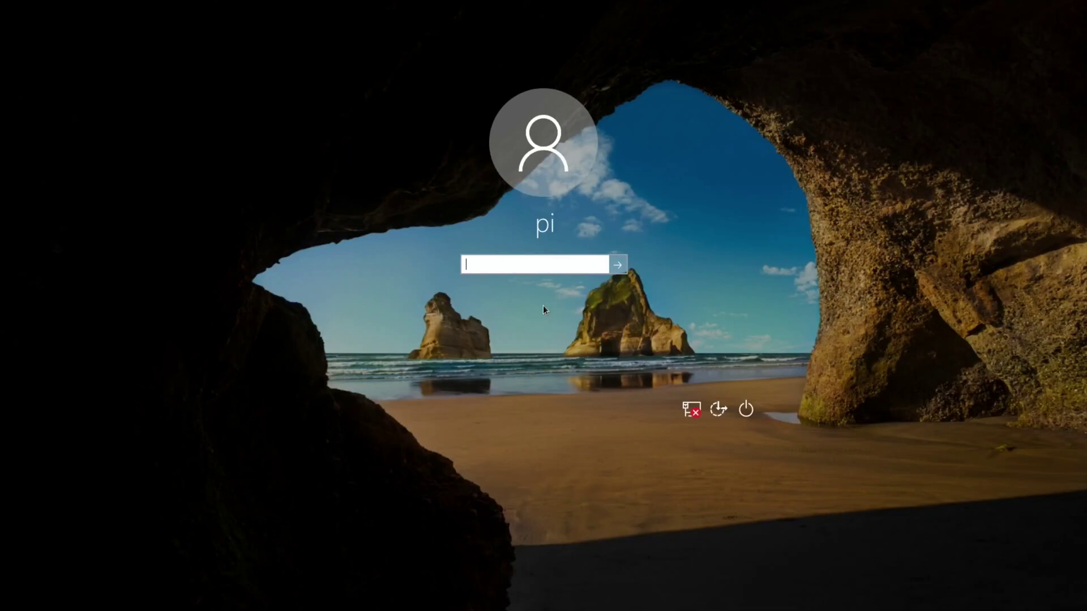
# Step: Enter the account password at the sign-in screen to reach the Nighthawk desktop
pyautogui.write('••••••')
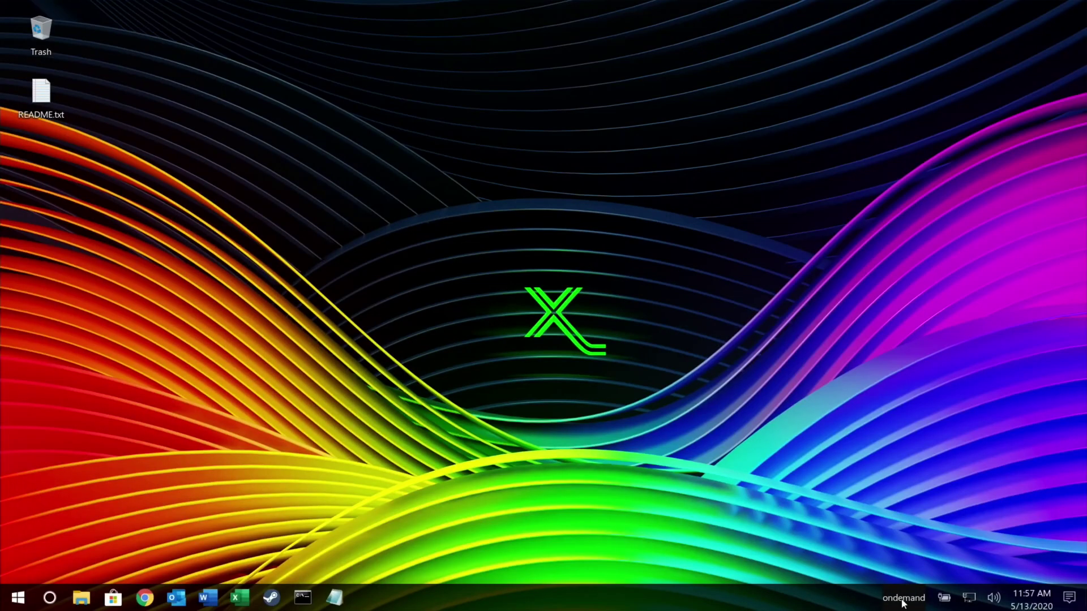
# Step: Open the CPU Information overview, move it aside, and launch the web browser
pyautogui.click(903, 598)
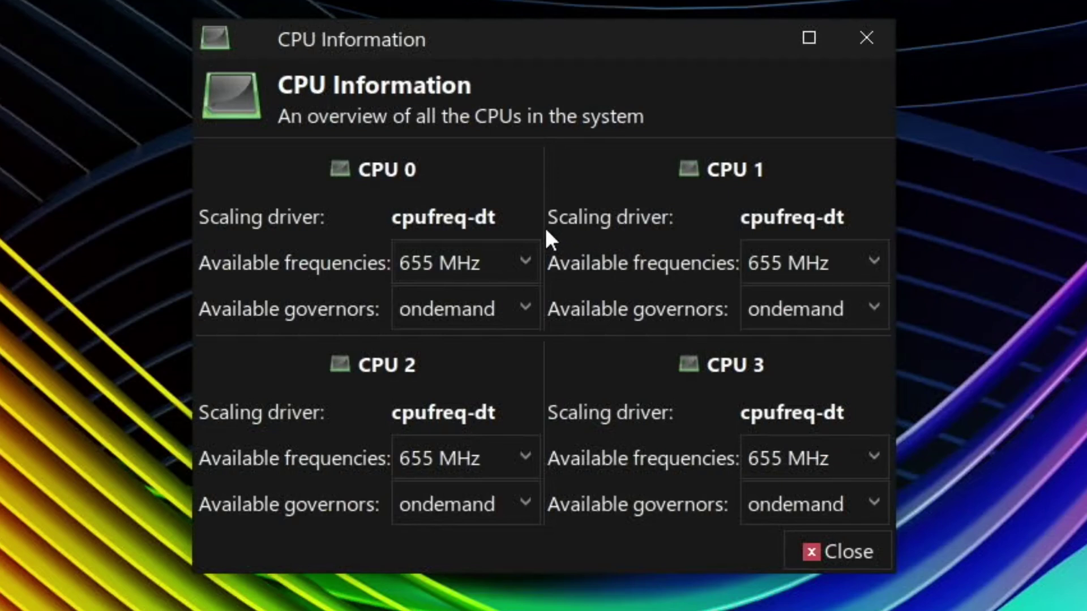
pyautogui.click(501, 271)
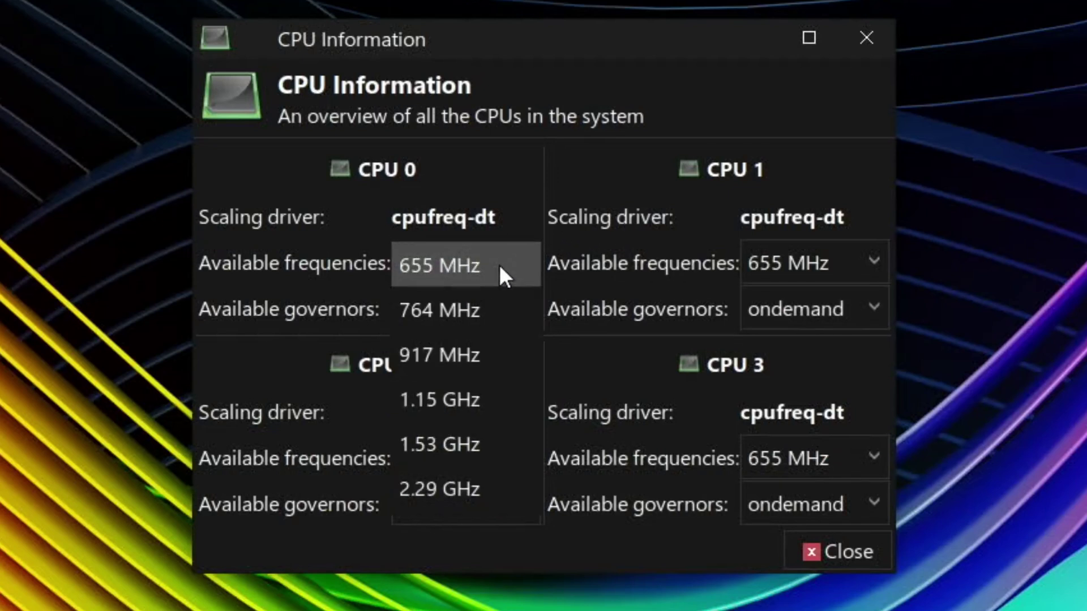
pyautogui.click(498, 264)
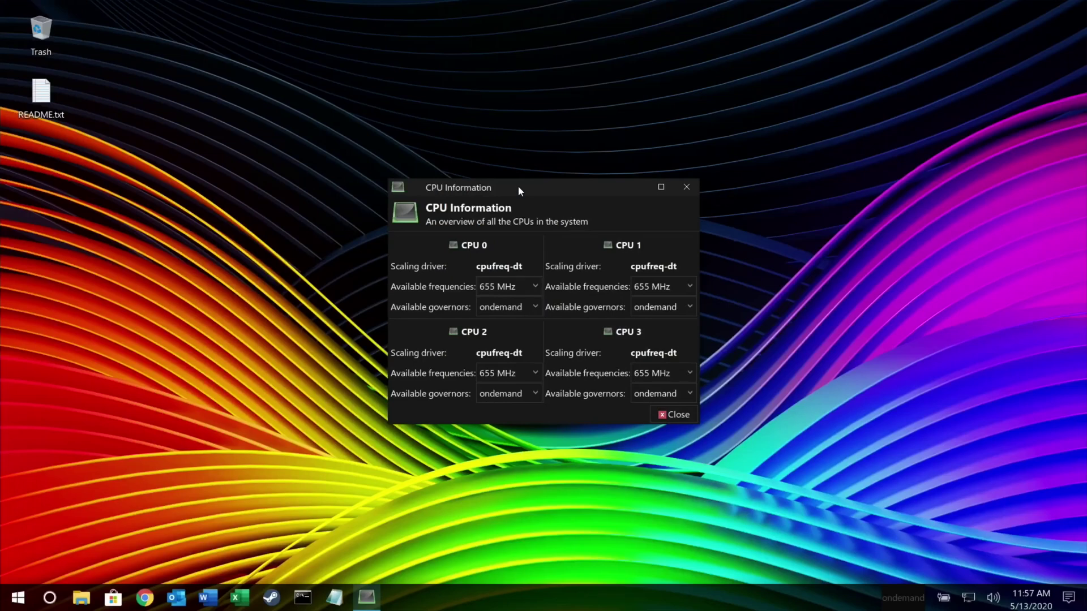
pyautogui.moveTo(518, 185); pyautogui.dragTo(615, 156)
pyautogui.click(717, 115)
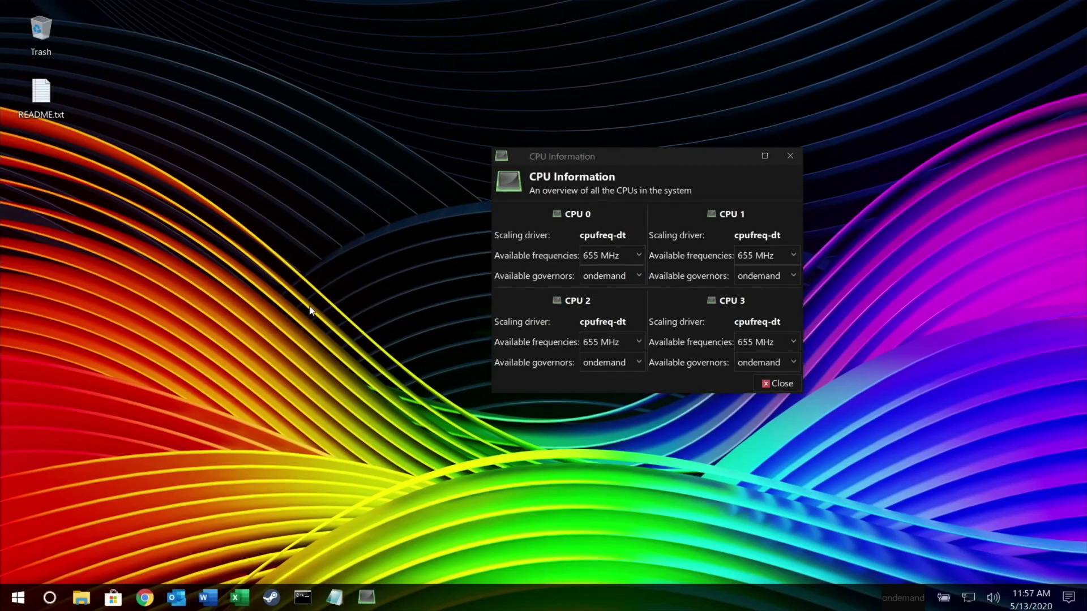
pyautogui.click(145, 604)
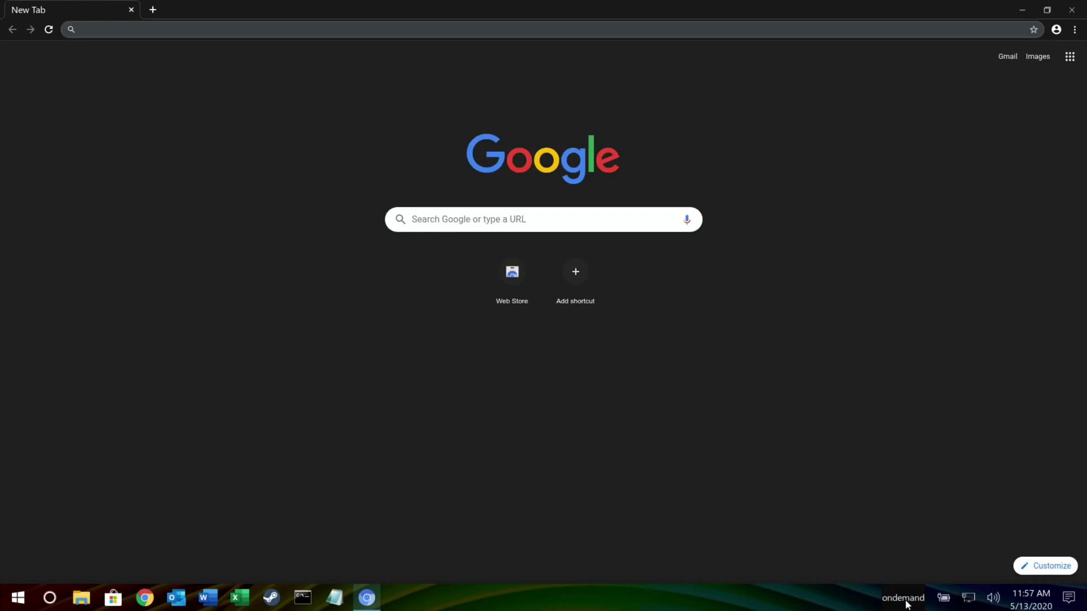
pyautogui.click(904, 600)
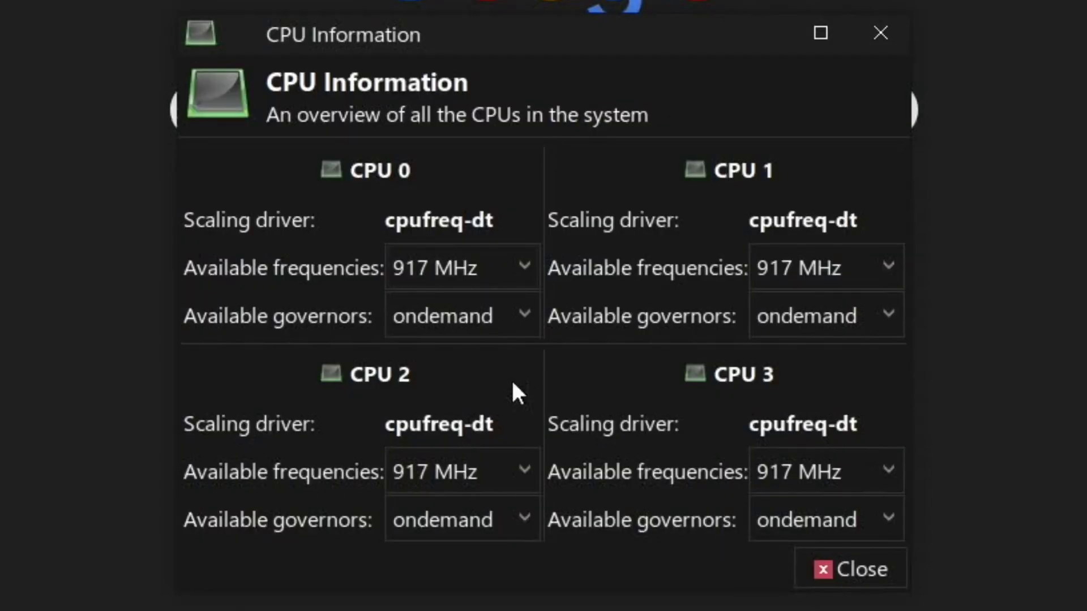
# Step: Set CPU 0, CPU 1, CPU 2 and CPU 3 each to 2.29 GHz and close the window
pyautogui.click(517, 277)
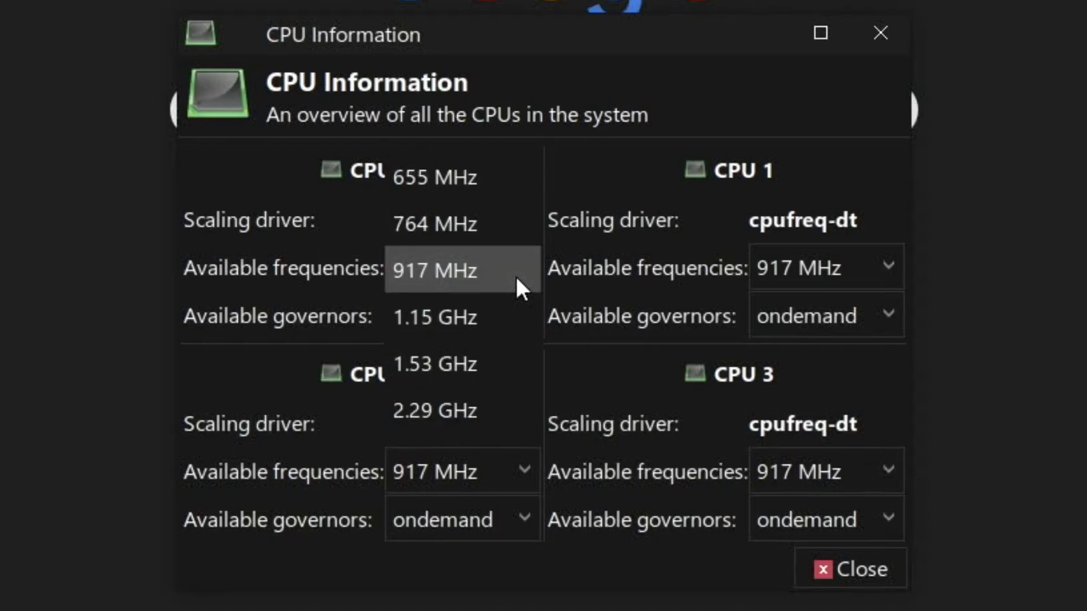
pyautogui.click(481, 408)
pyautogui.click(518, 473)
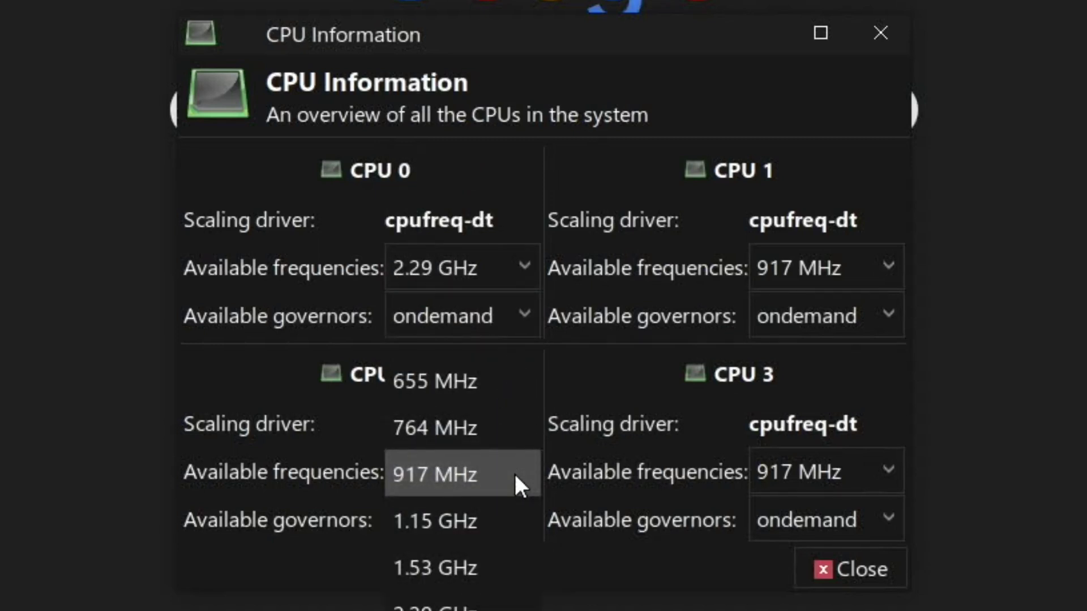
pyautogui.click(481, 605)
pyautogui.click(837, 272)
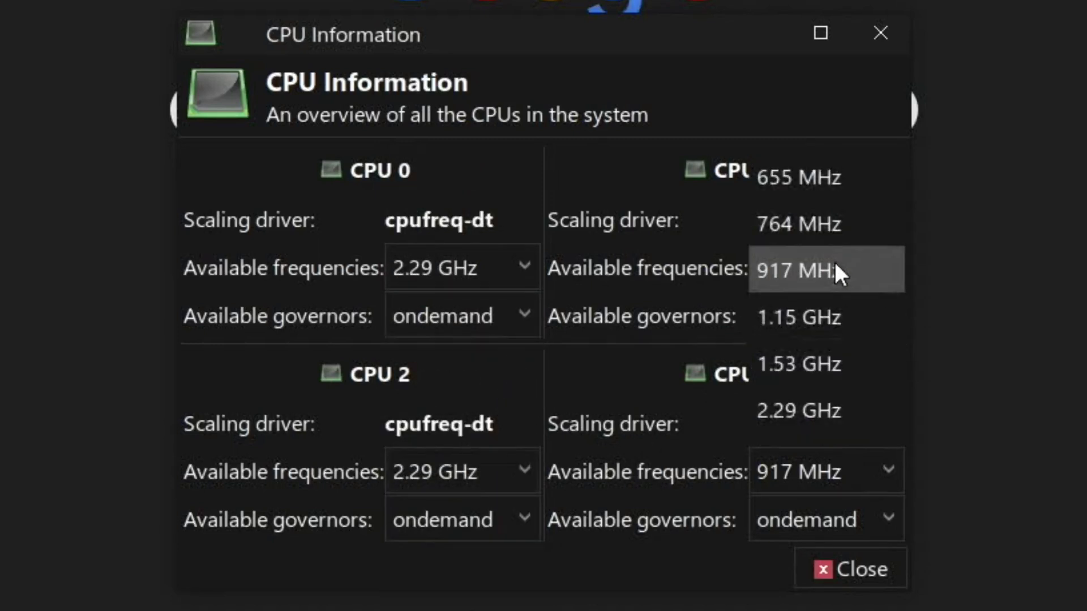
pyautogui.click(818, 411)
pyautogui.click(876, 476)
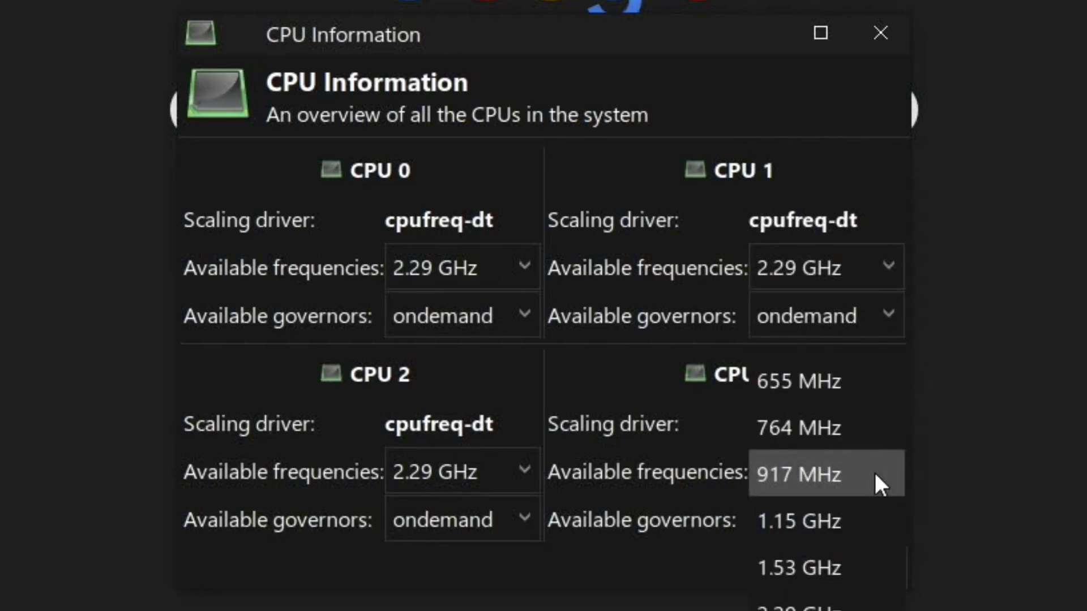
pyautogui.click(827, 605)
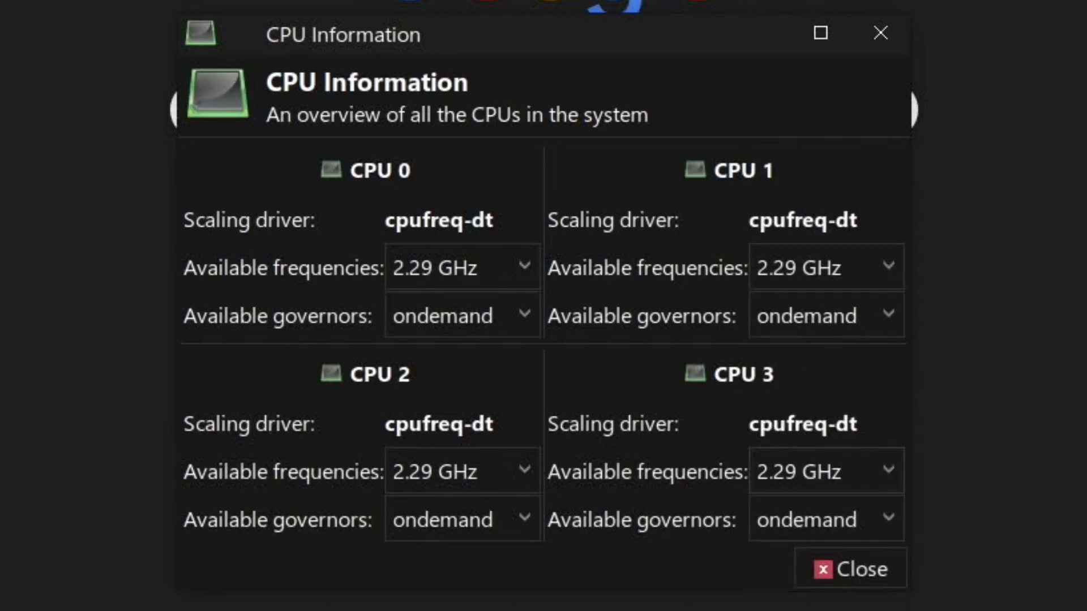
pyautogui.click(838, 555)
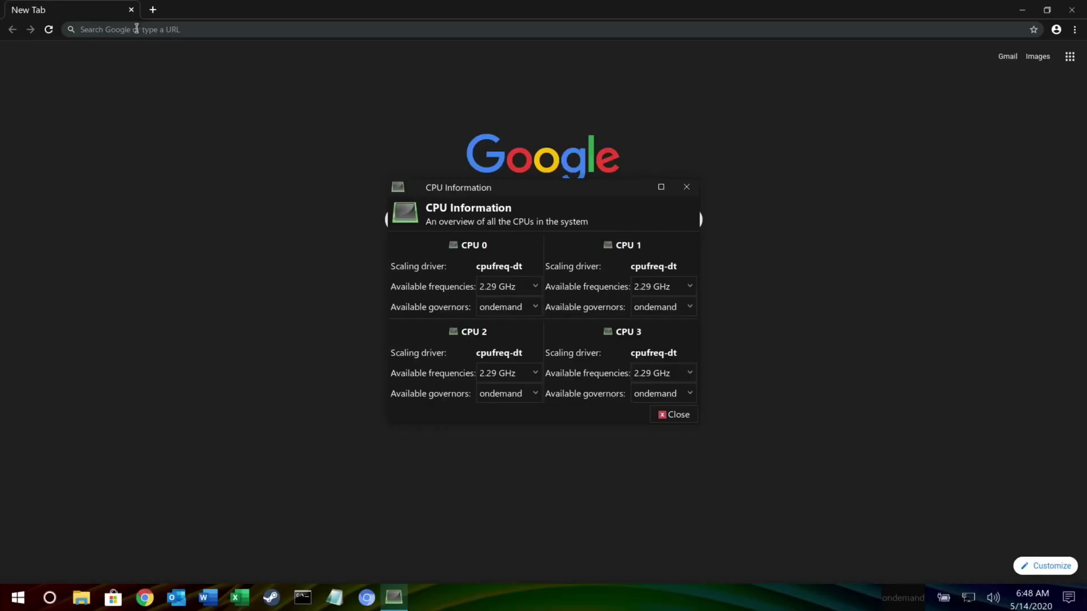
# Step: Search Google for hotukdeals, open hotukdeals.com, and scroll through its deals feed
pyautogui.write('ho')
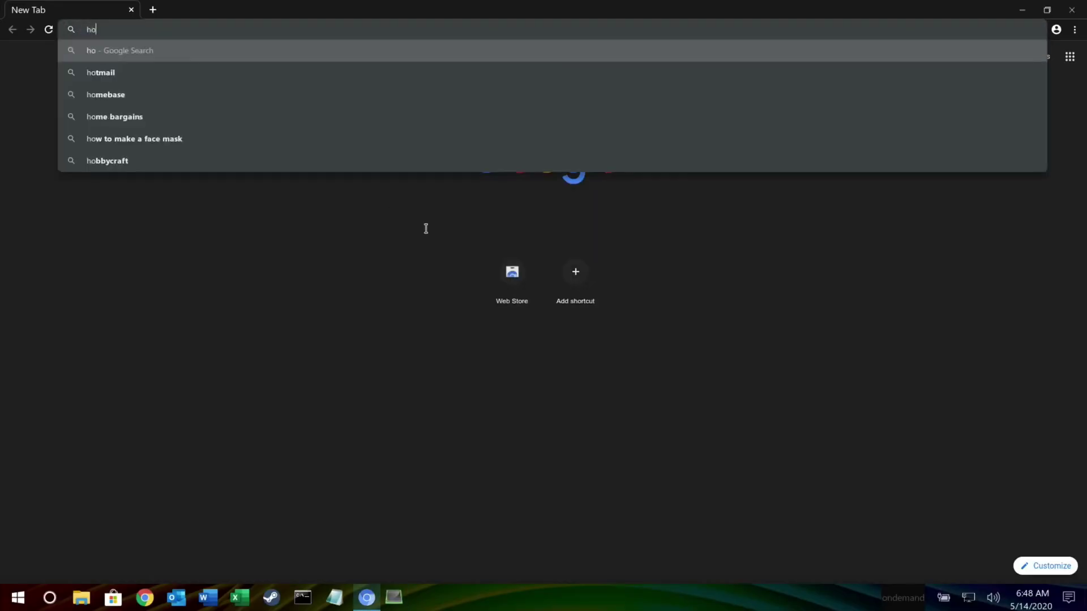
pyautogui.write('tukde')
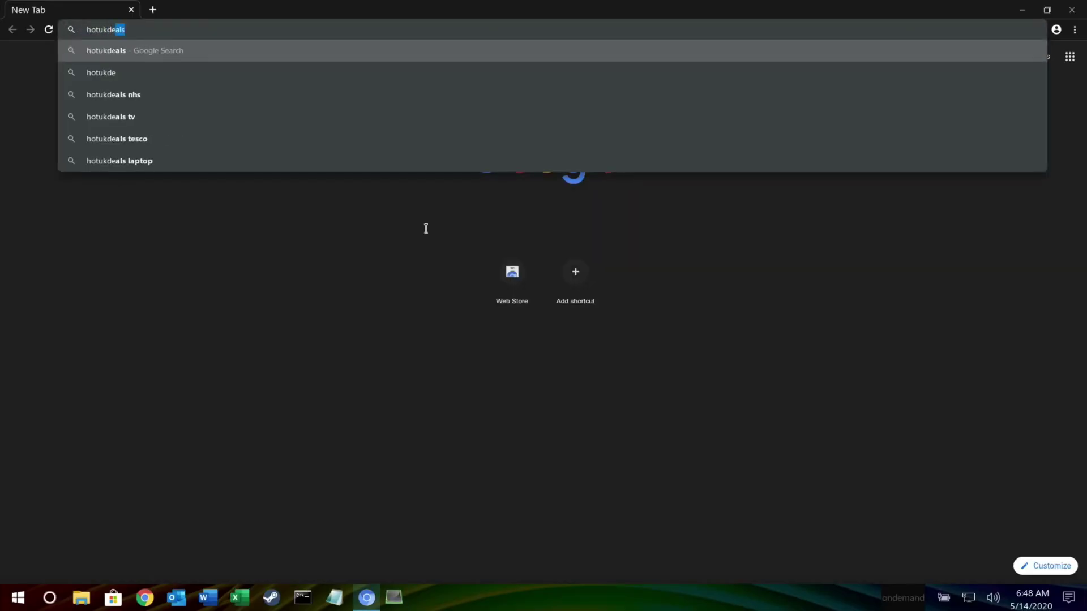
pyautogui.write('ls')
pyautogui.press('Return')
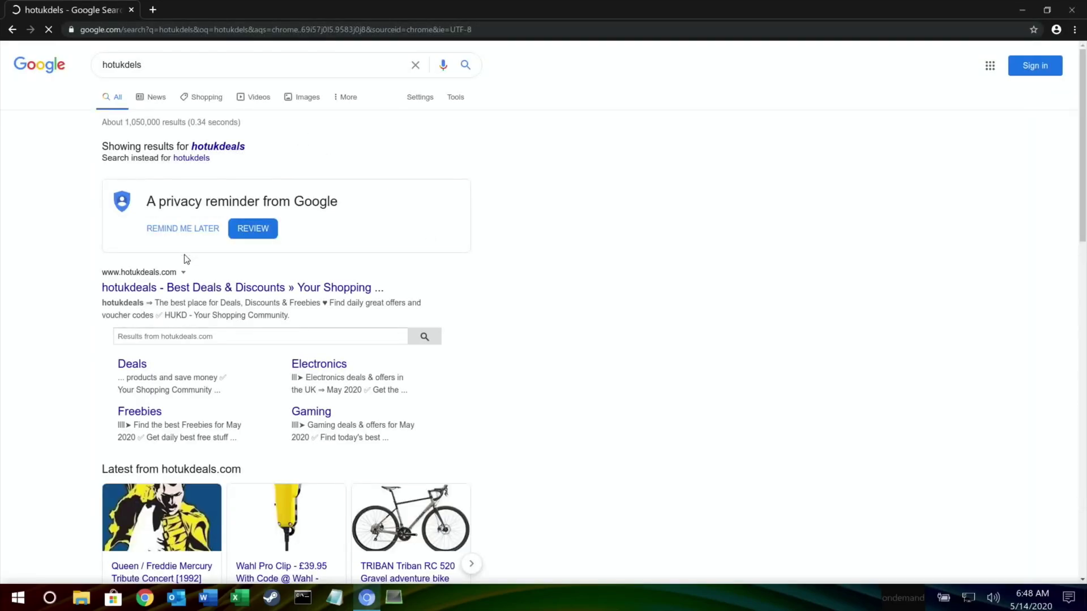
pyautogui.click(169, 290)
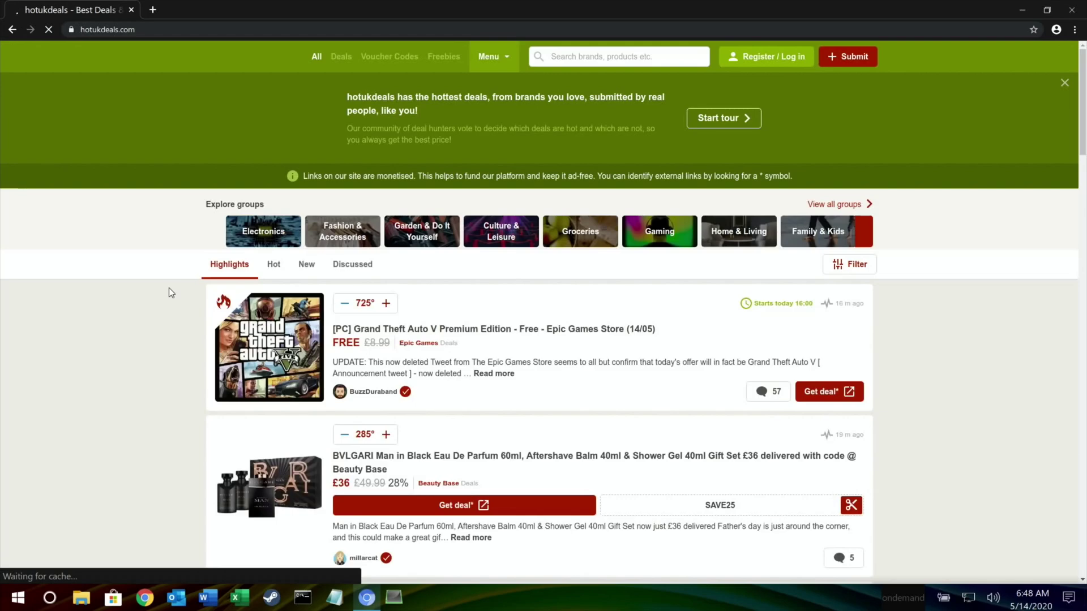
pyautogui.scroll(-20, 400, 385)
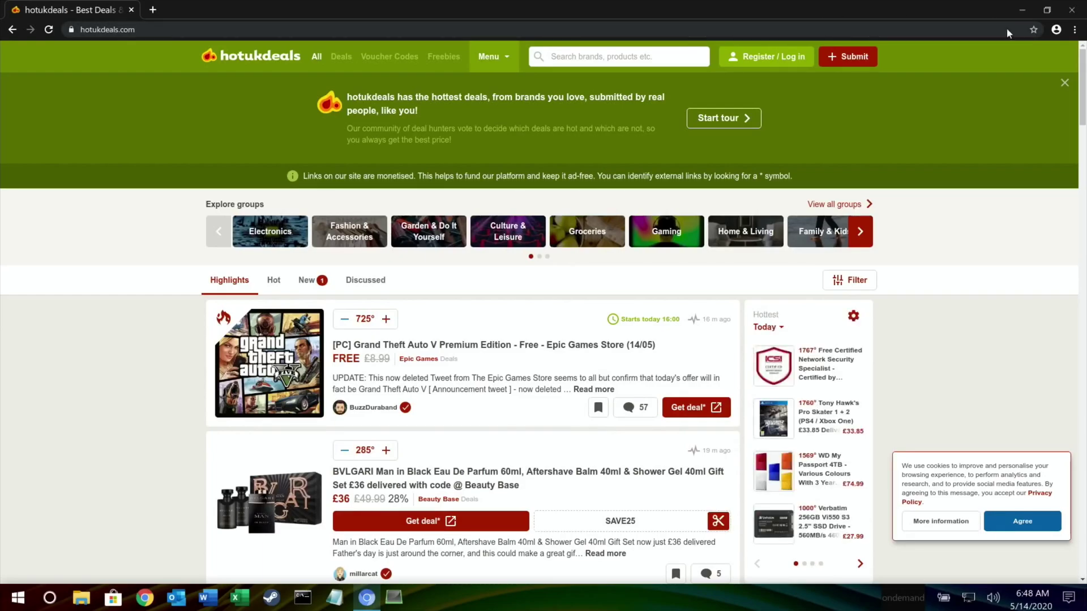
pyautogui.scroll(-15, 579, 261)
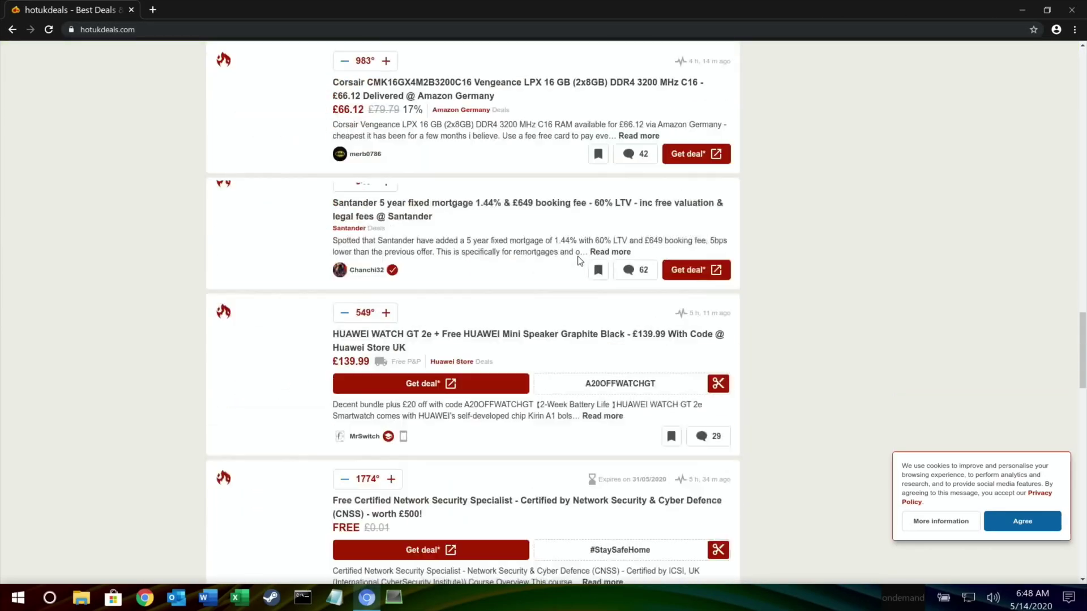
pyautogui.scroll(15, 580, 260)
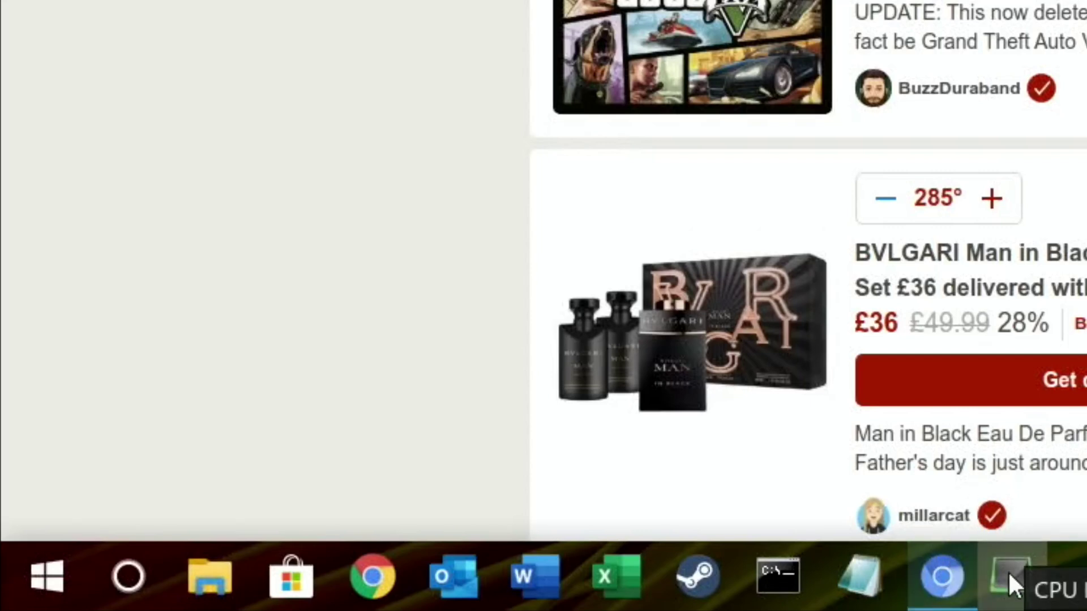
# Step: Reopen CPU Information, drag it to the right, then close it to reveal the deals feed
pyautogui.click(1008, 571)
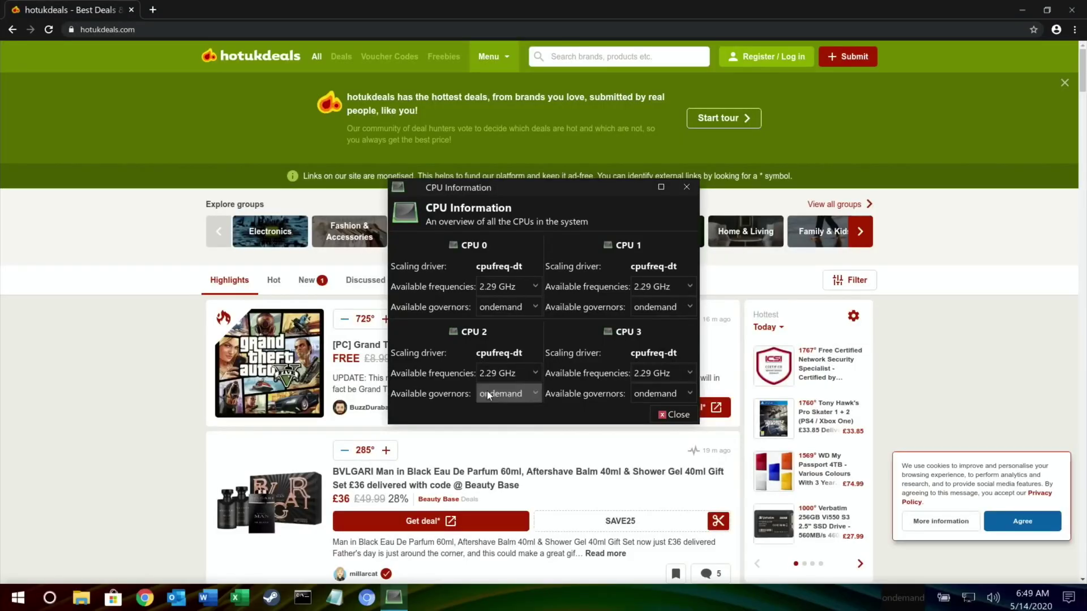
pyautogui.moveTo(523, 189); pyautogui.dragTo(712, 198)
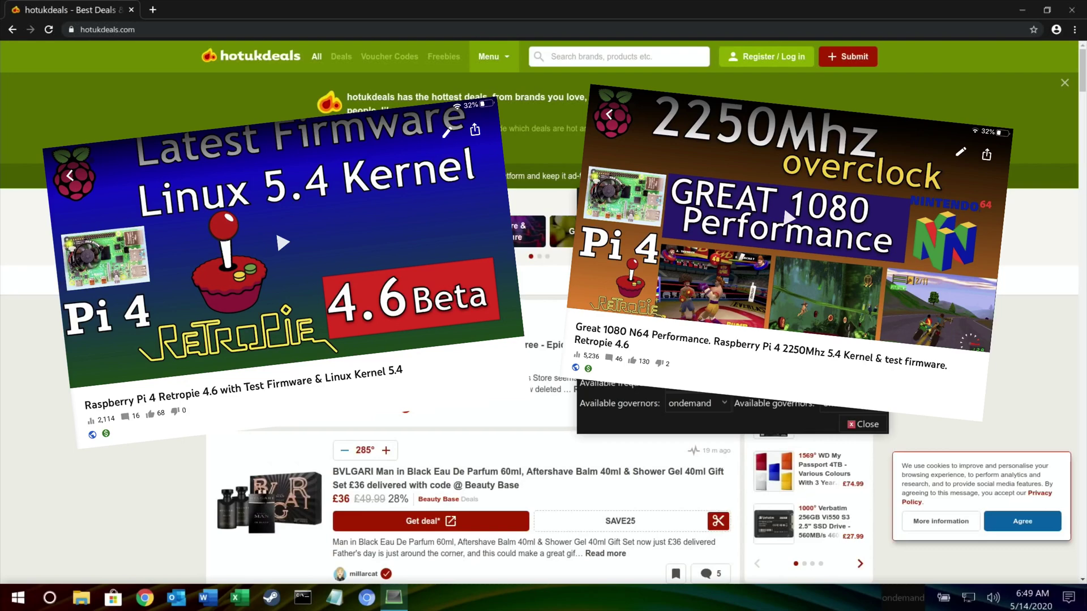
pyautogui.moveTo(753, 193); pyautogui.dragTo(807, 200)
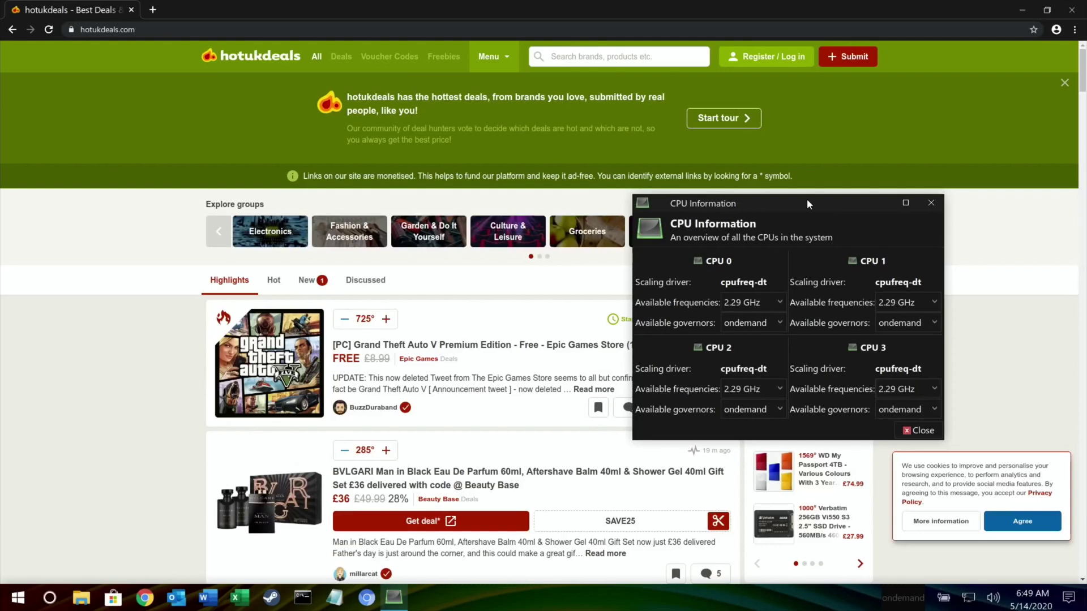
pyautogui.click(931, 202)
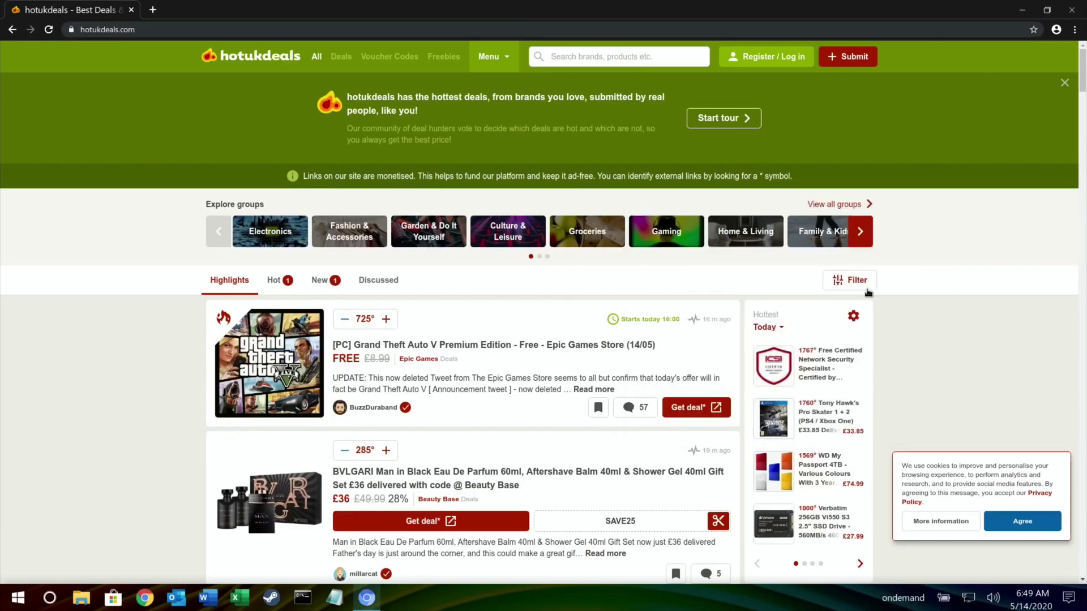
# Step: Accept the hotukdeals site's cookie notice
pyautogui.click(1003, 523)
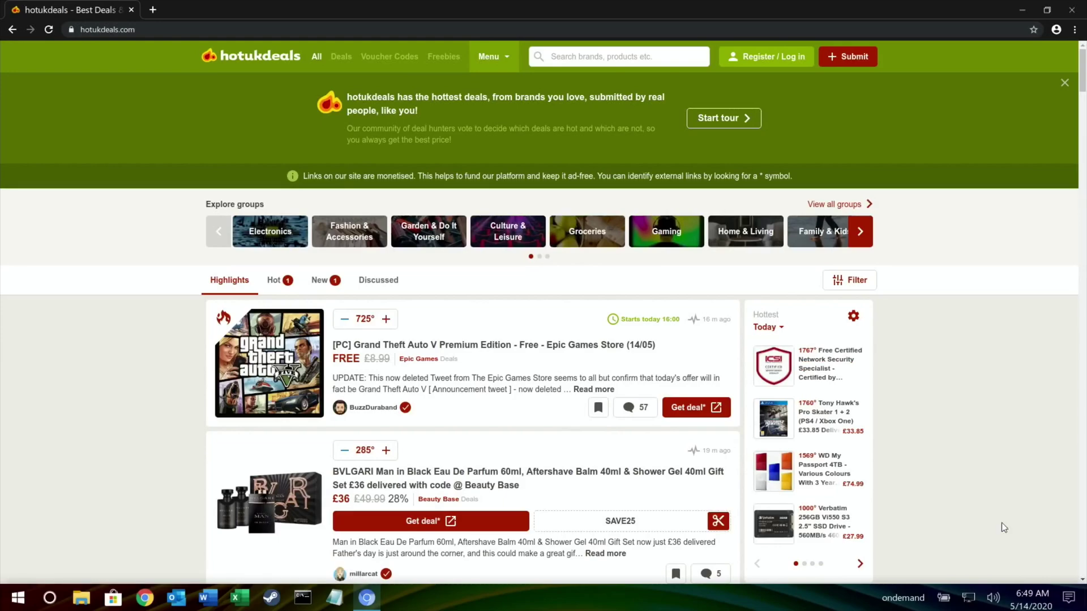
pyautogui.scroll(-15, 634, 417)
pyautogui.scroll(15, 200, 127)
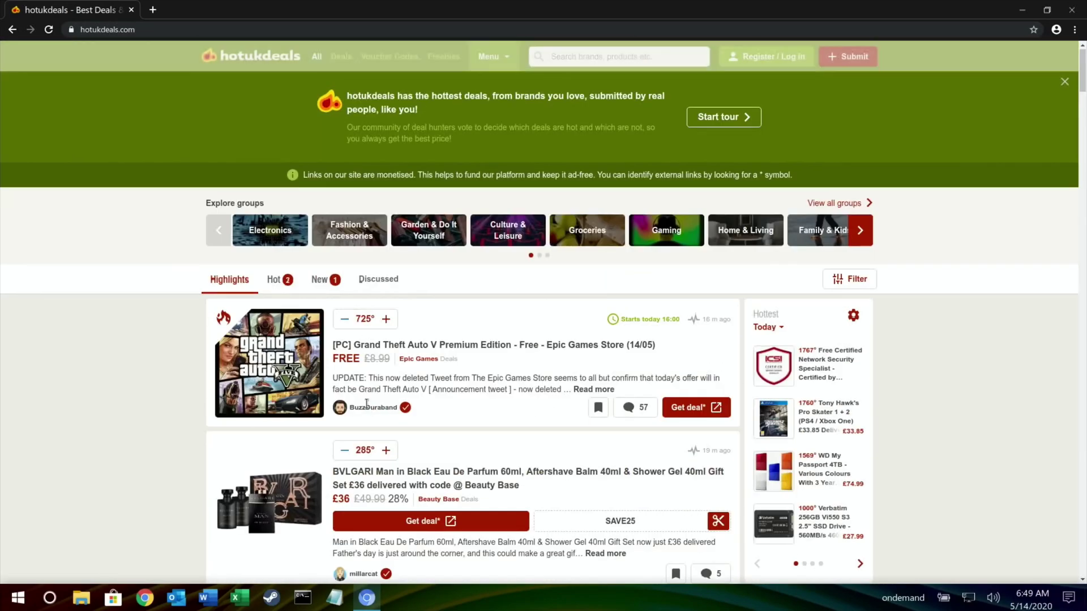
# Step: Search 'bbc news' in a new tab and open the Home - BBC News page
pyautogui.click(152, 10)
pyautogui.write('bbc news')
pyautogui.press('Return')
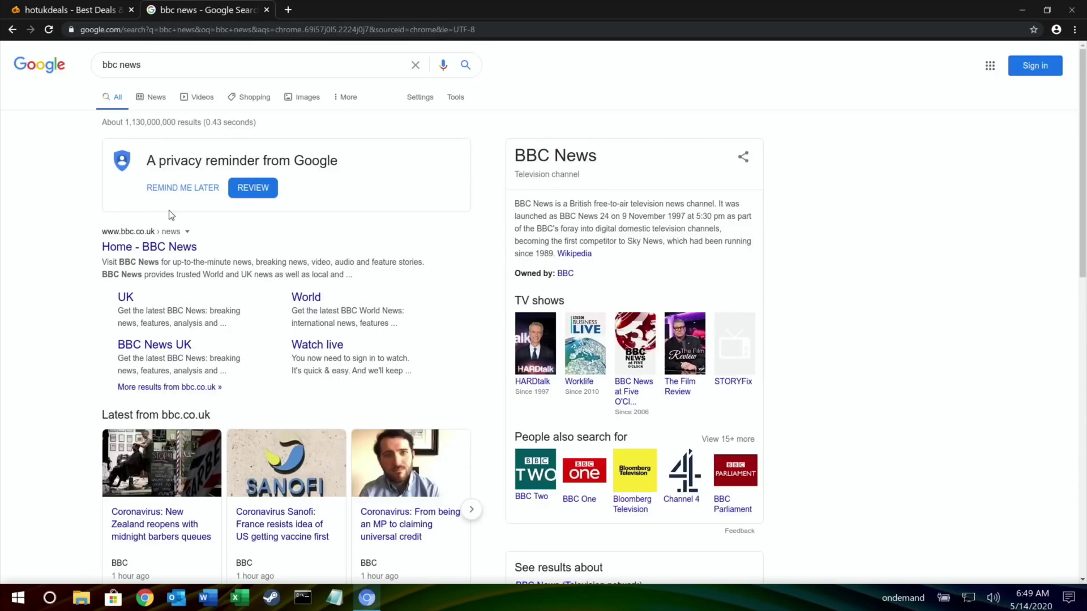
pyautogui.click(171, 249)
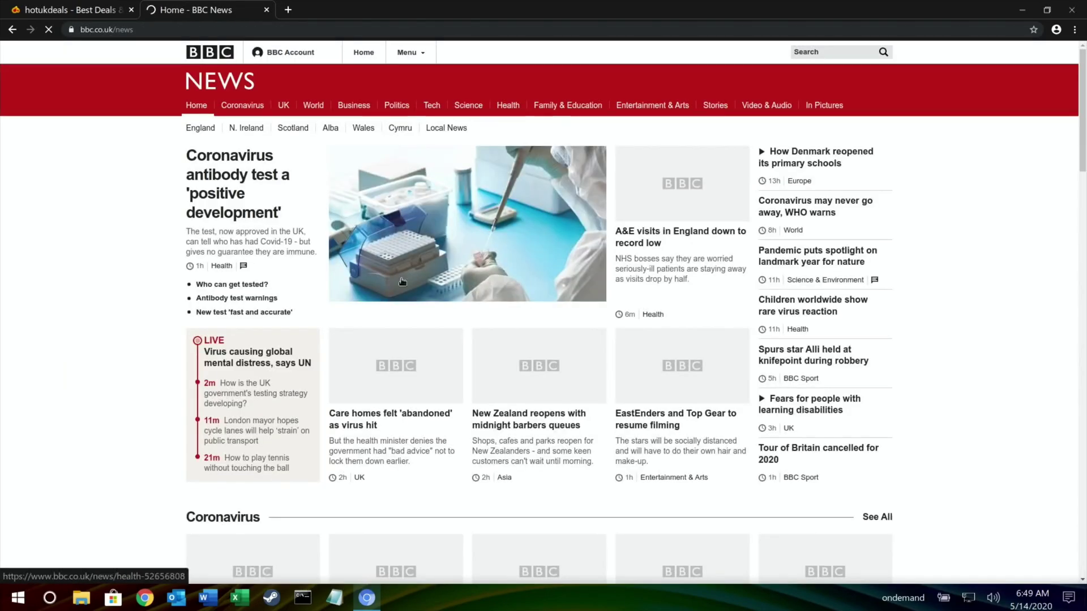
pyautogui.scroll(-5, 401, 281)
pyautogui.scroll(-20, 401, 281)
pyautogui.scroll(19, 402, 282)
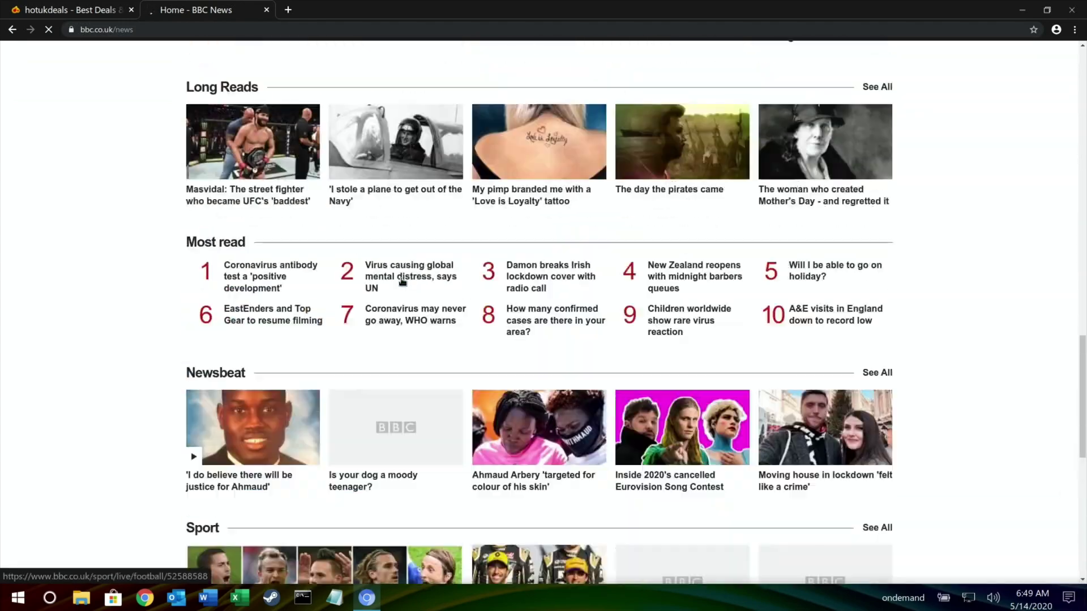
pyautogui.scroll(-20, 401, 282)
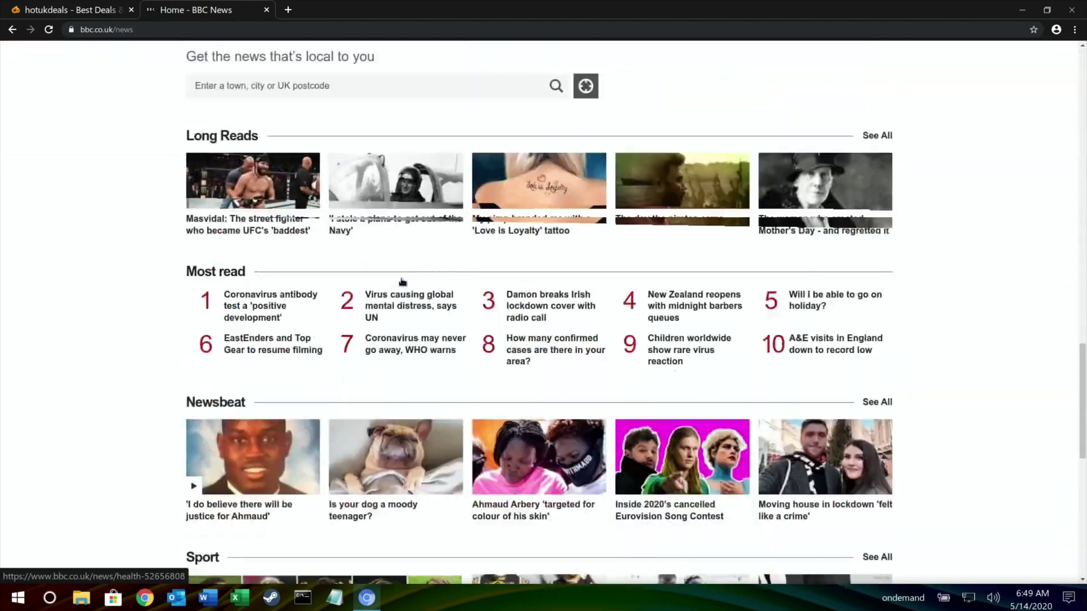
pyautogui.scroll(20, 402, 282)
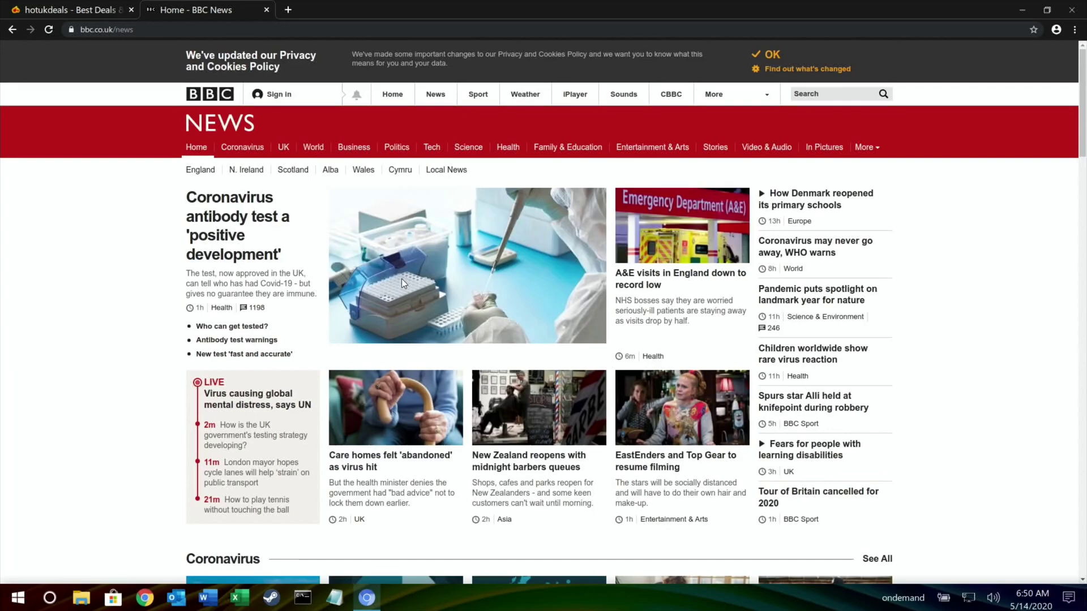
# Step: Return to the hotukdeals tab and glance over the deals feed
pyautogui.click(102, 10)
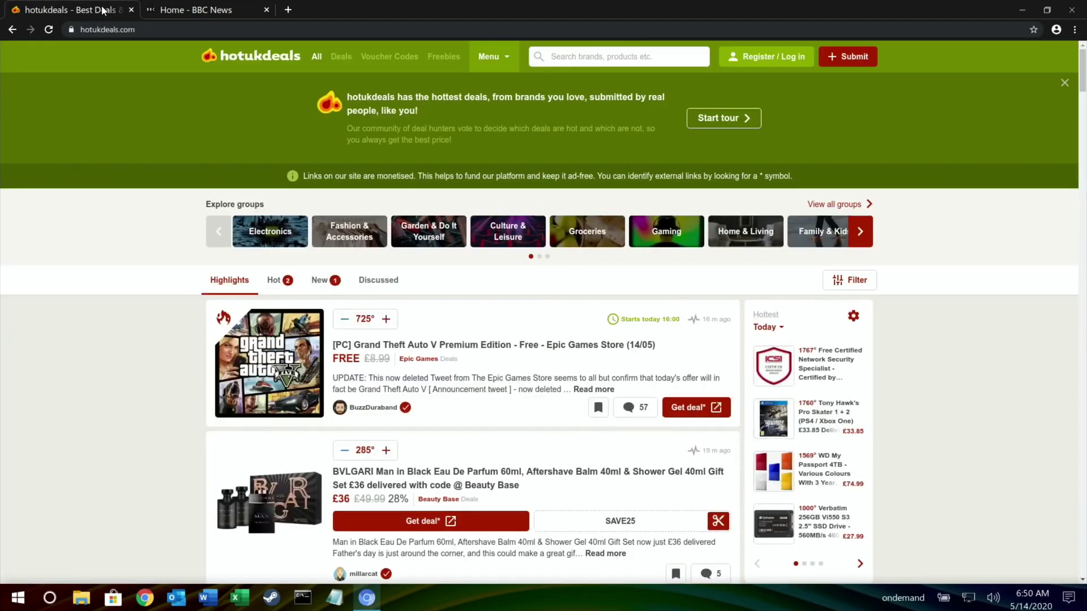
pyautogui.scroll(-20, 339, 250)
pyautogui.scroll(8, 340, 249)
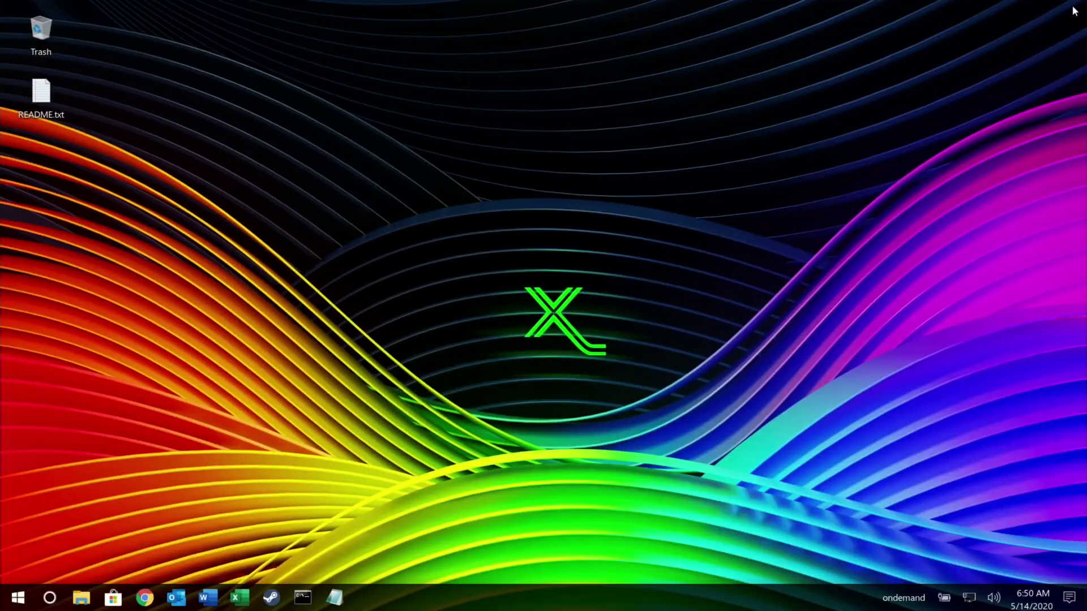
# Step: Close the browser window and relaunch Chromium Media Edition from the taskbar
pyautogui.click(1072, 9)
pyautogui.click(18, 601)
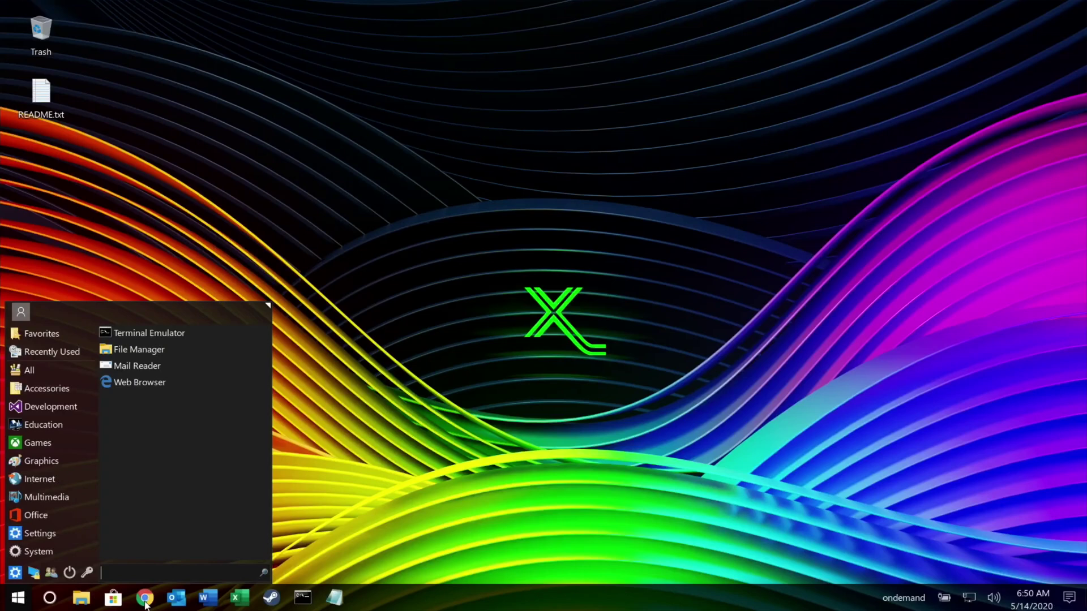
pyautogui.click(281, 536)
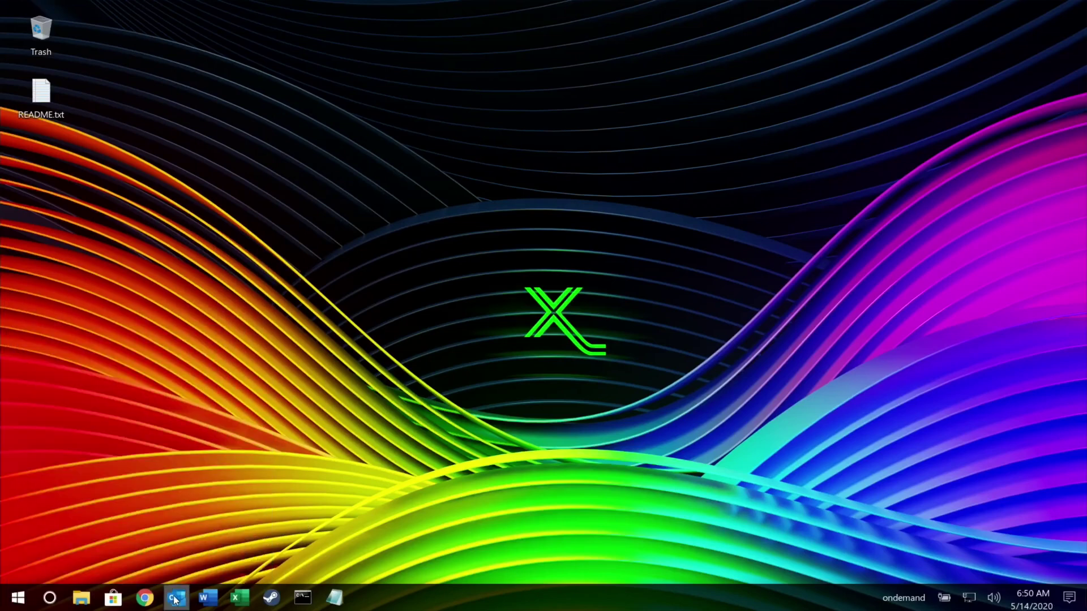
pyautogui.click(145, 600)
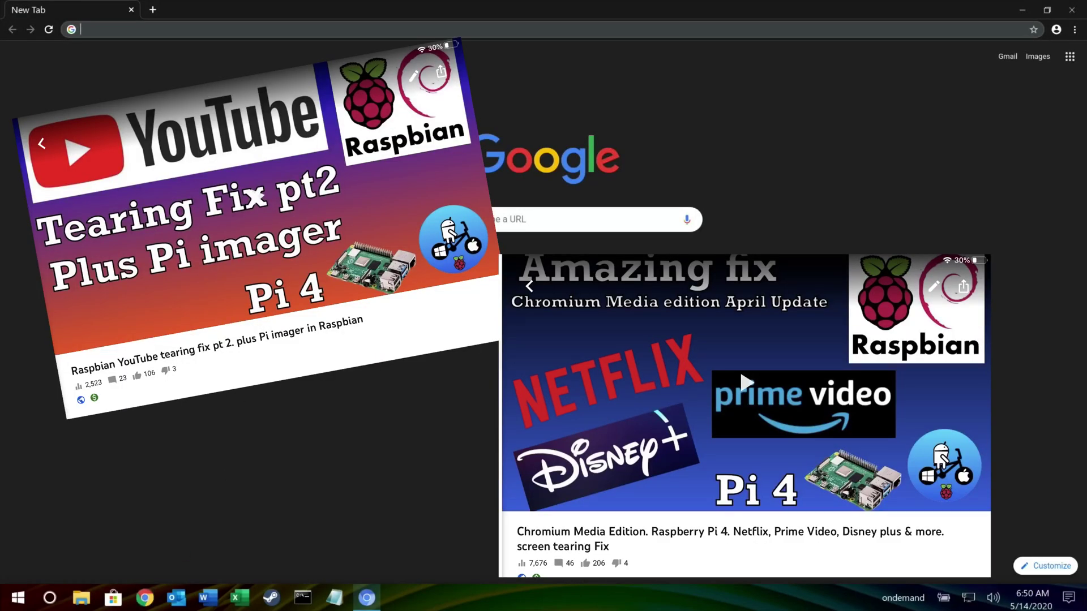
# Step: Search Google for 'video' and open the Videos - YouTube result
pyautogui.write('video')
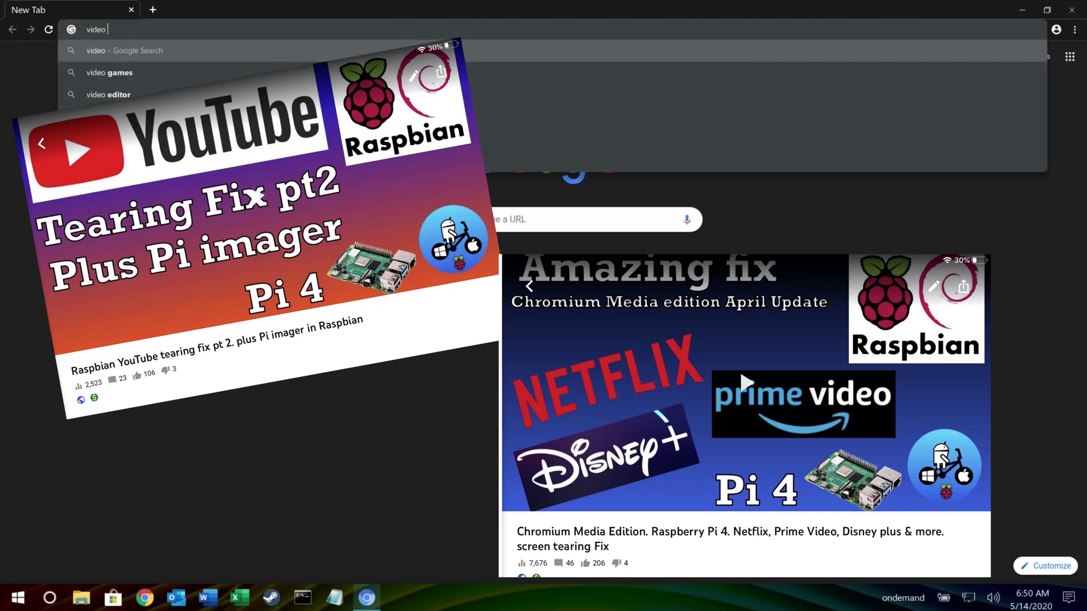
pyautogui.press('Return')
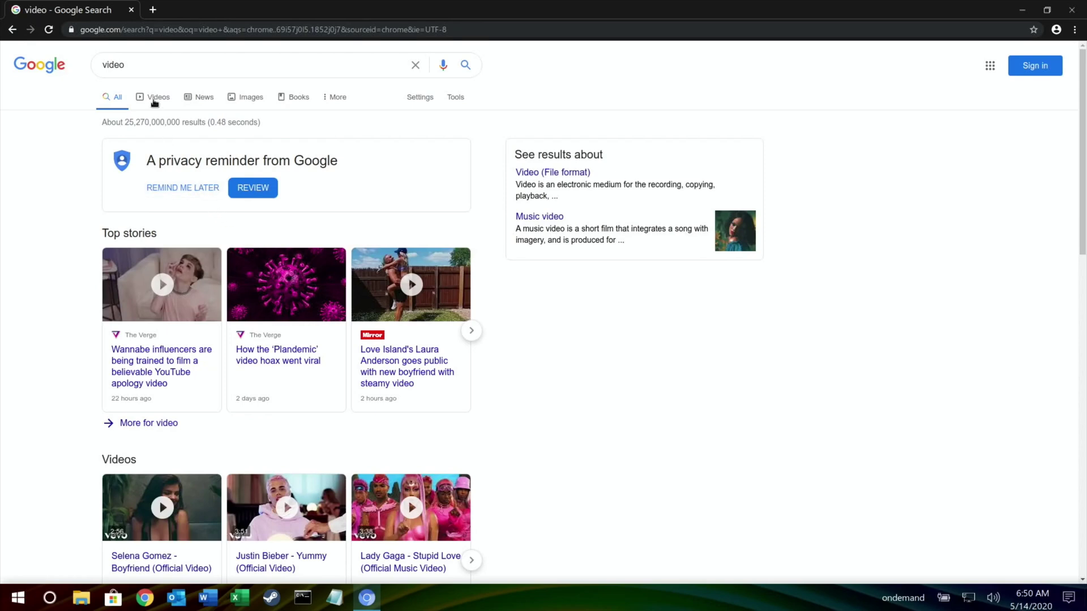
pyautogui.scroll(-5, 164, 355)
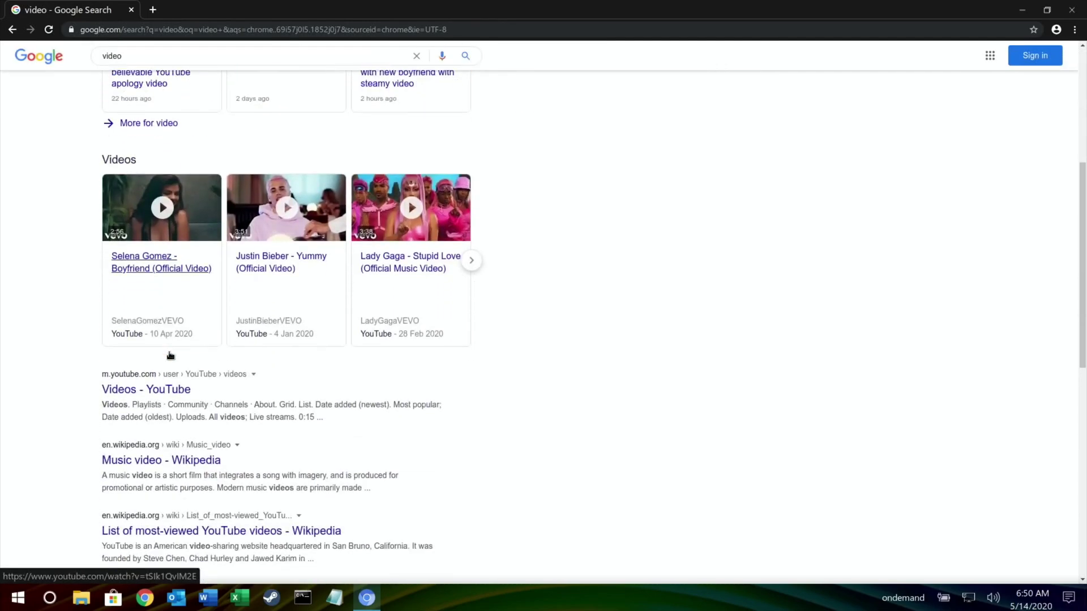
pyautogui.click(159, 389)
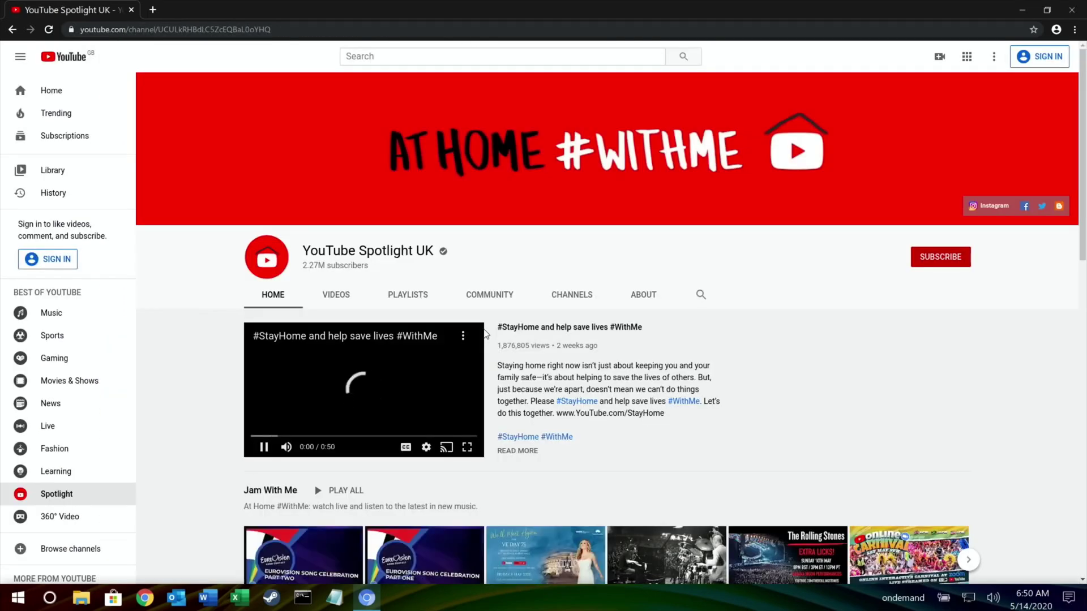
# Step: Play the Spotlight UK #StayHome #WithMe clip in full screen
pyautogui.scroll(-4, 486, 334)
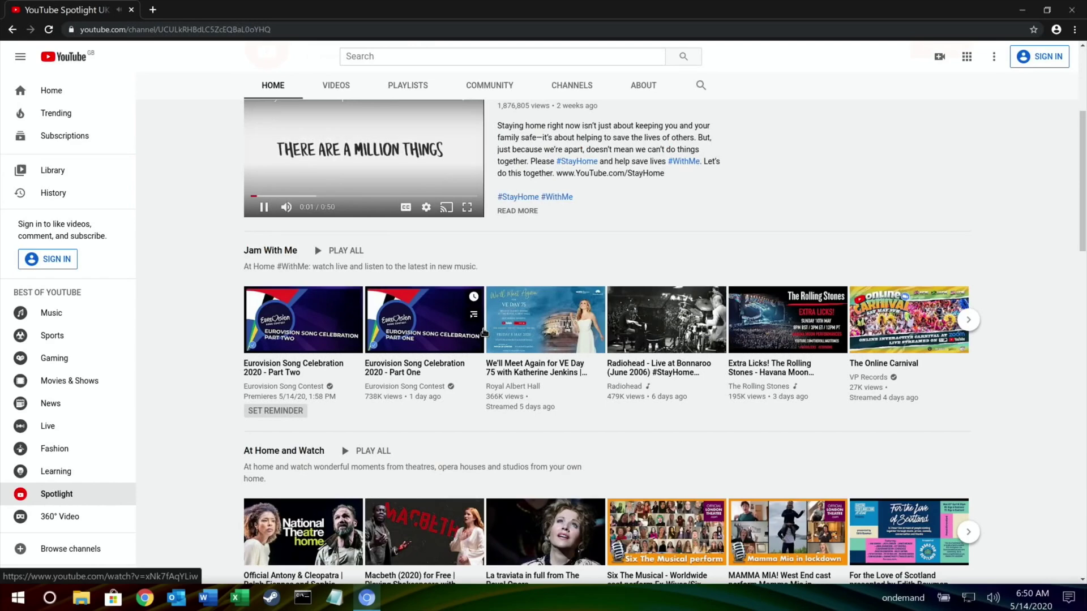
pyautogui.scroll(5, 484, 333)
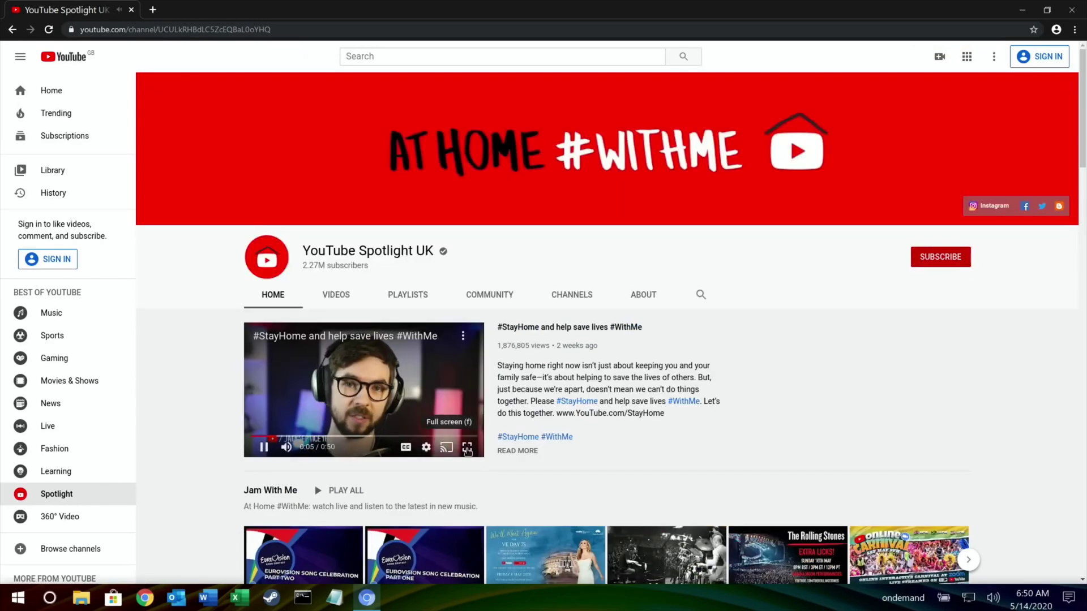
pyautogui.click(468, 448)
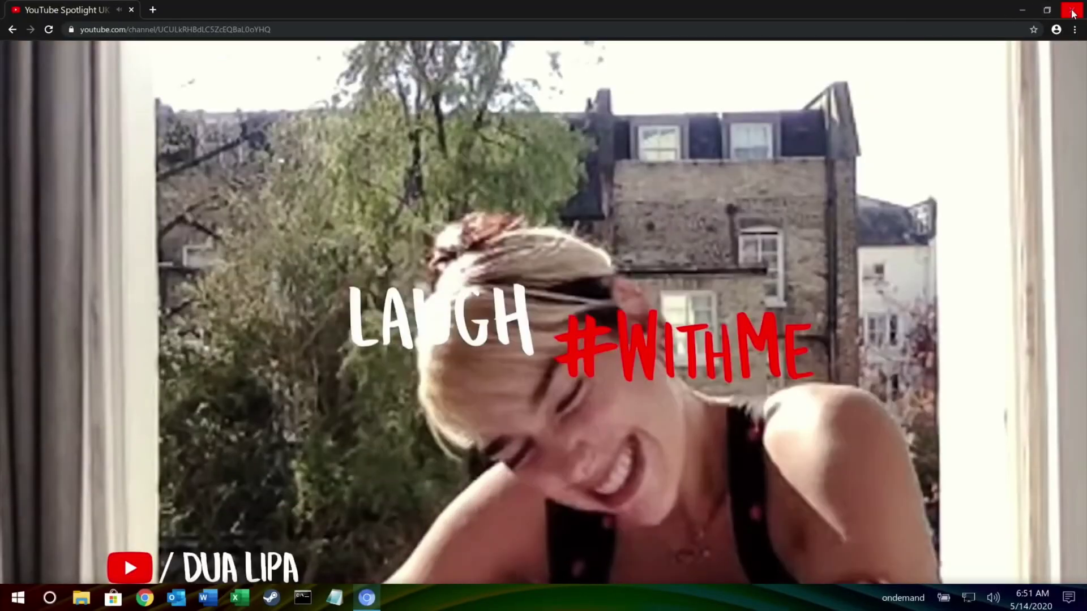
# Step: Close the video browser and view the launcher's Games and All Applications lists
pyautogui.click(1071, 12)
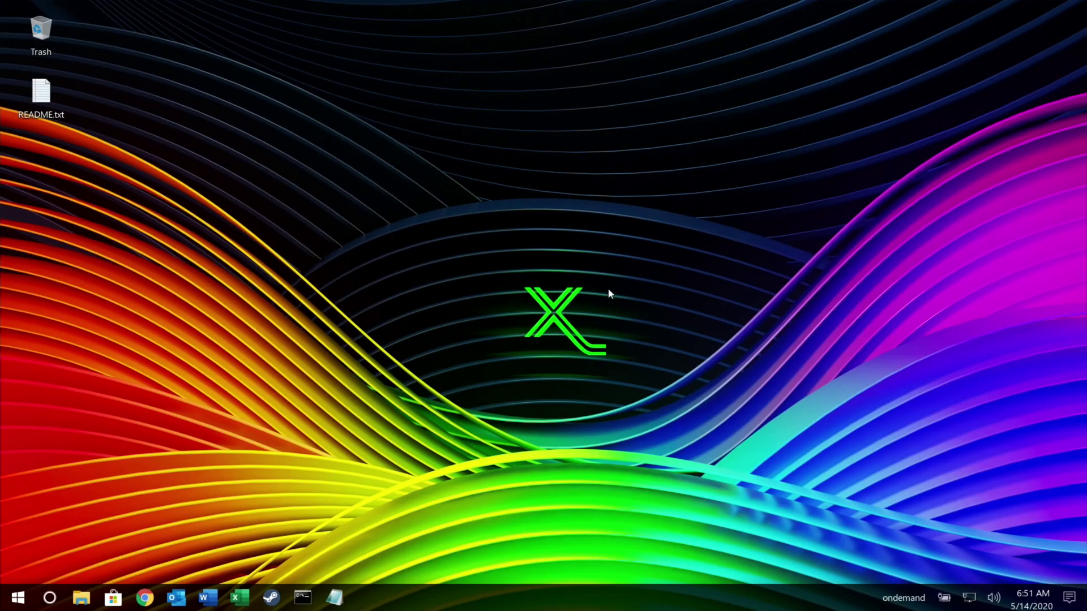
pyautogui.click(22, 600)
pyautogui.click(36, 446)
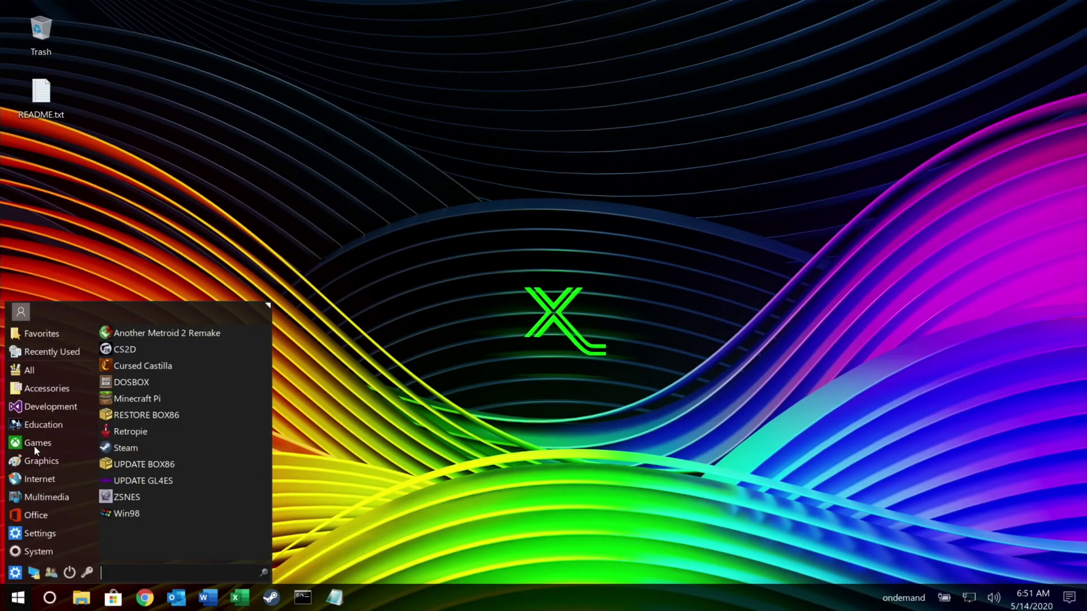
pyautogui.click(51, 372)
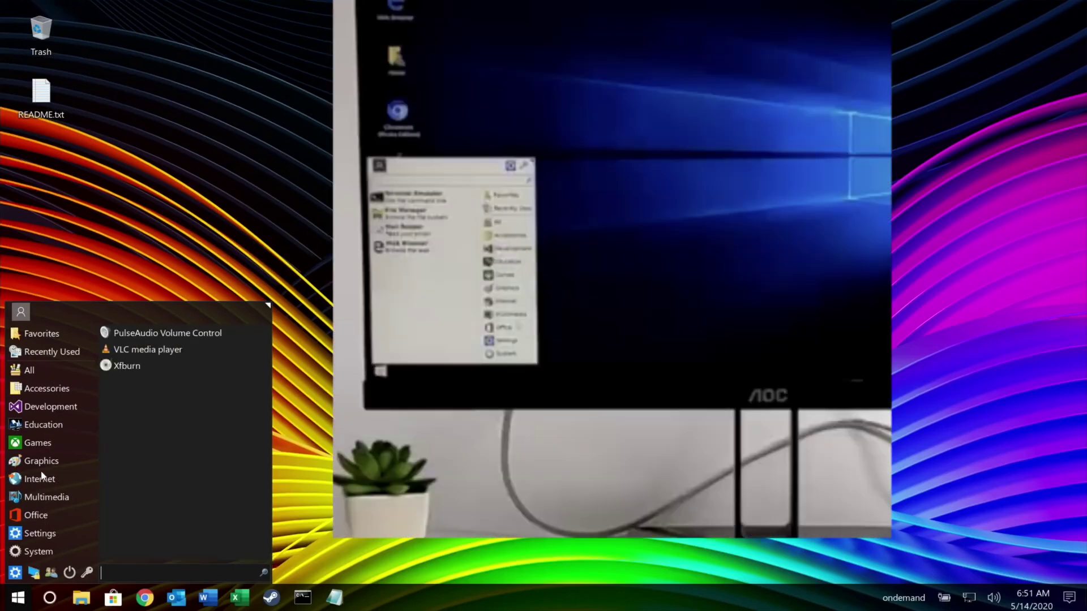
# Step: Look over the Settings and System app lists, then open the File Manager
pyautogui.moveTo(40, 461)
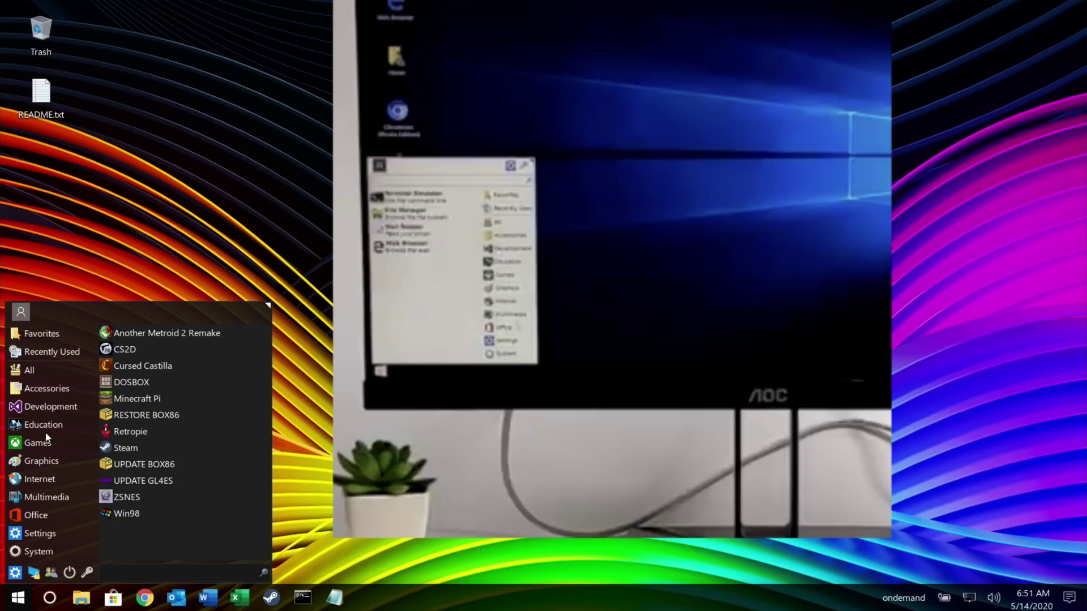
pyautogui.moveTo(51, 383)
pyautogui.moveTo(55, 351)
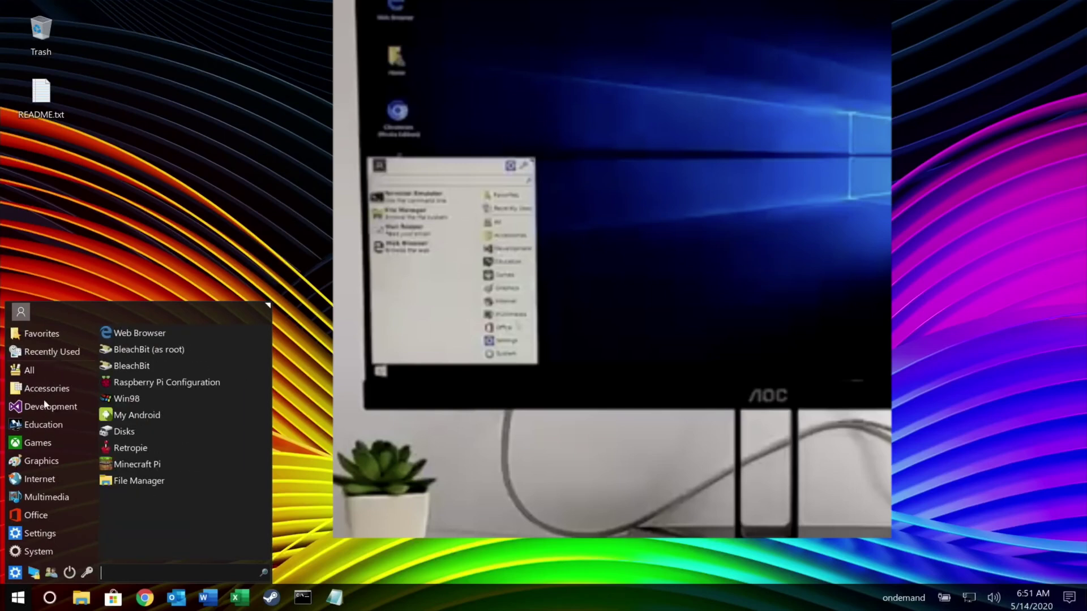
pyautogui.moveTo(39, 537)
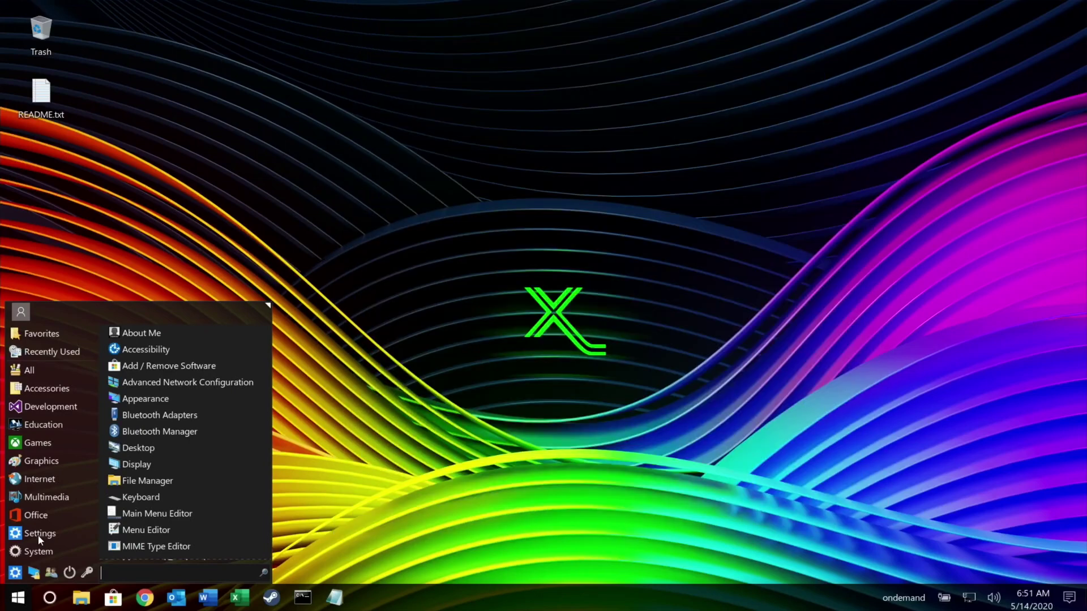
pyautogui.moveTo(60, 402)
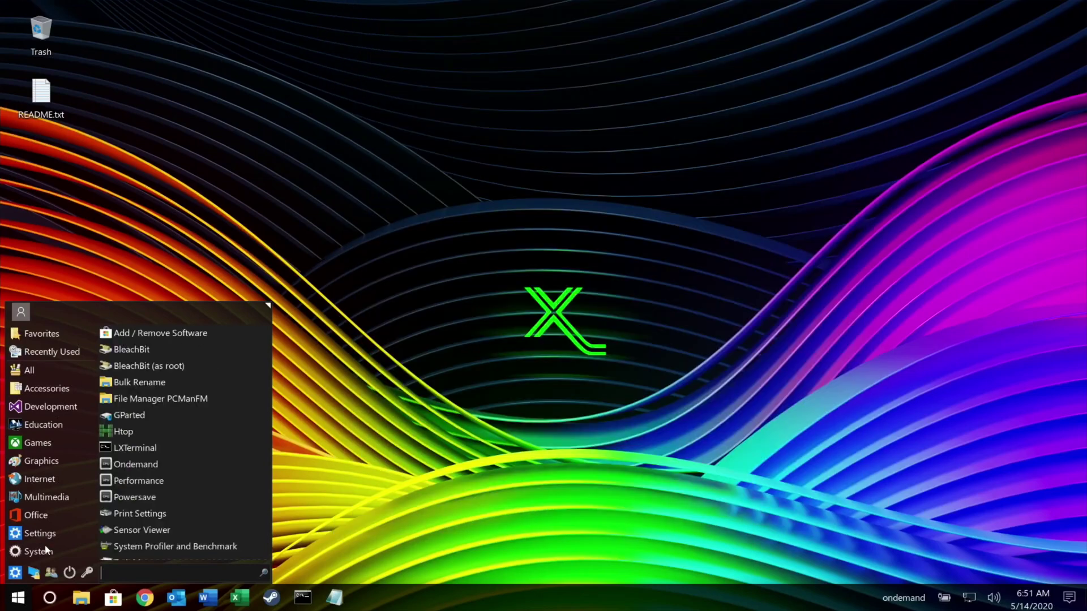
pyautogui.click(82, 597)
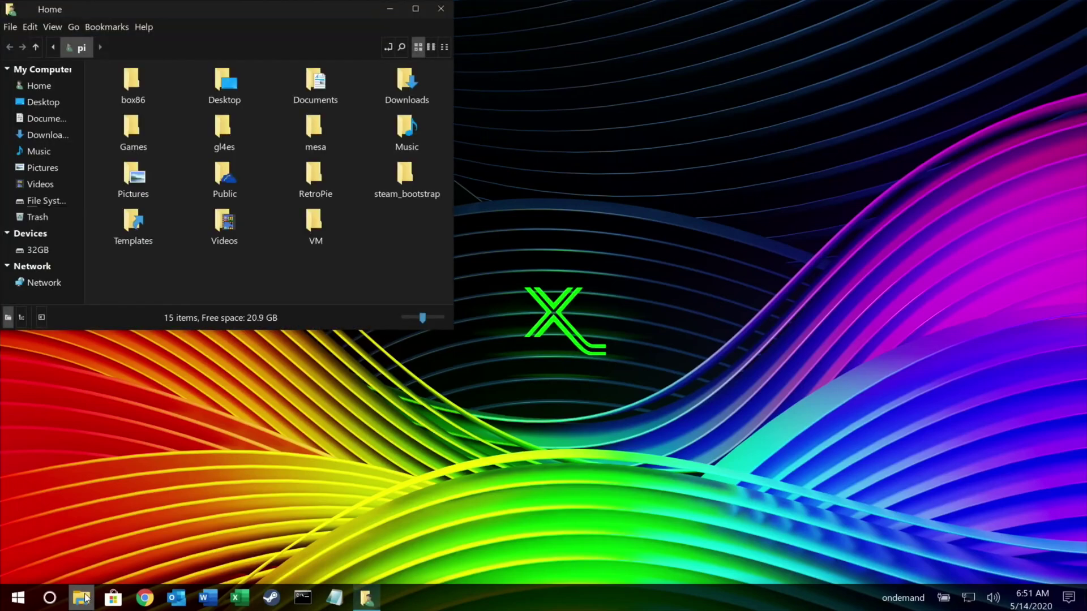
pyautogui.moveTo(156, 8); pyautogui.dragTo(380, 102)
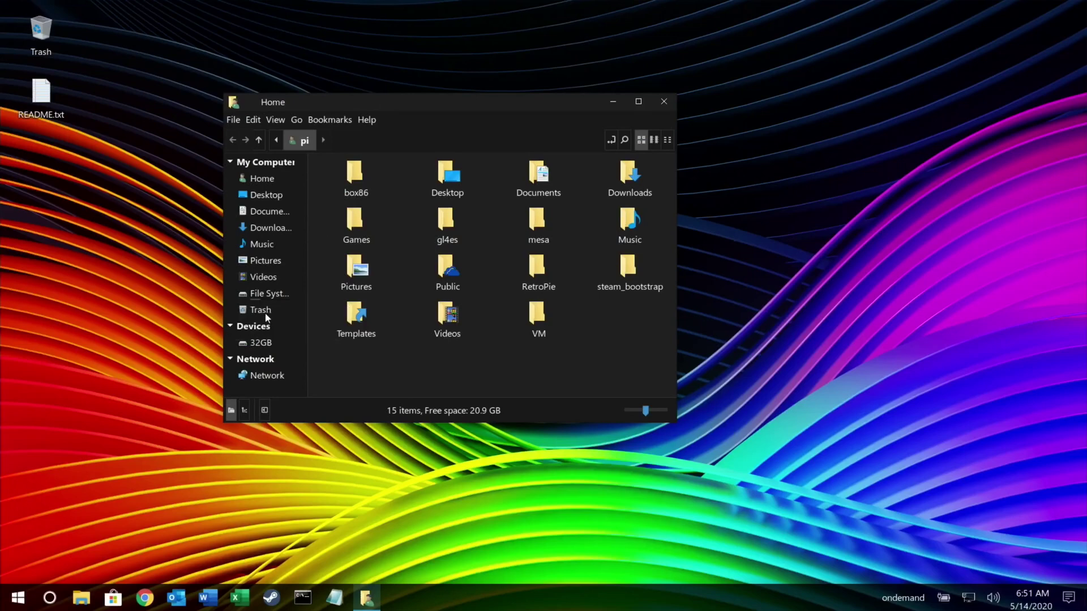
pyautogui.click(263, 195)
pyautogui.click(265, 212)
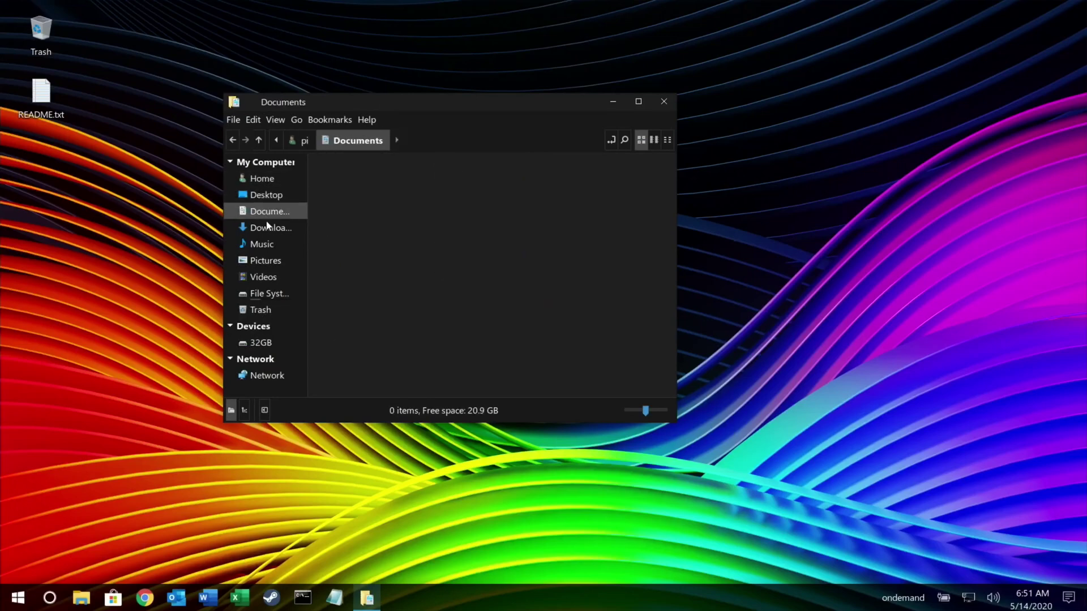
pyautogui.click(269, 230)
pyautogui.click(261, 243)
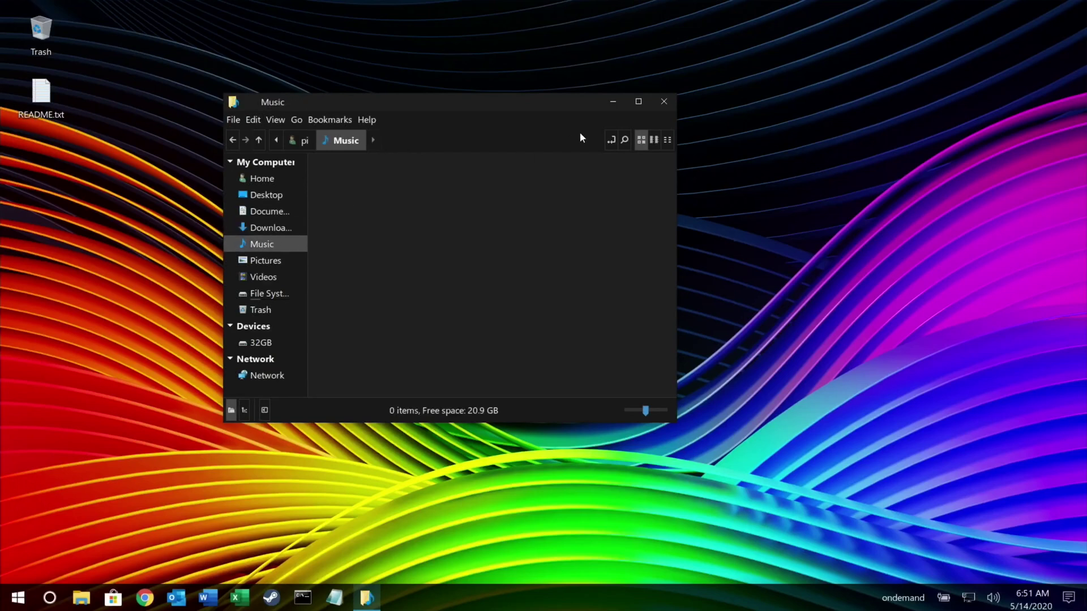
pyautogui.click(664, 103)
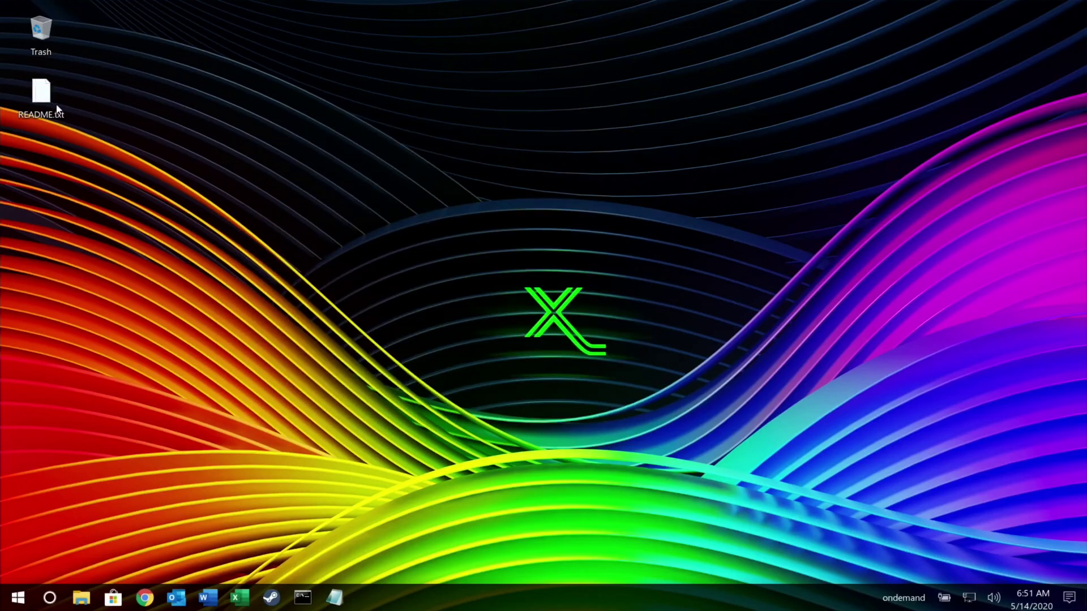
# Step: Open README.txt in Mousepad and scroll to its Steam, Win98 VM and RetroPie notes
pyautogui.doubleClick(40, 92)
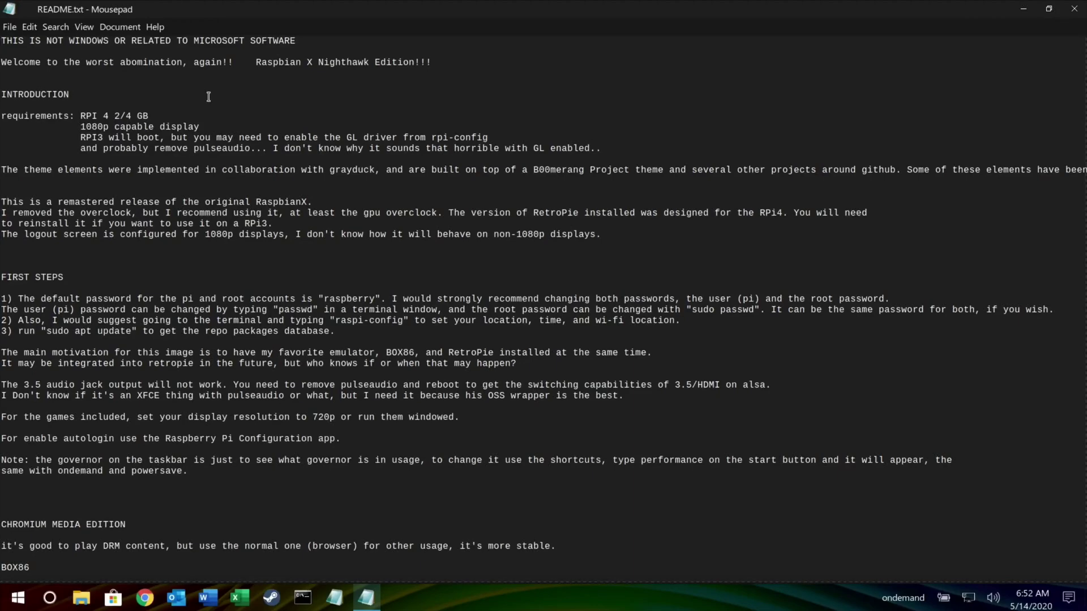
pyautogui.scroll(-2, 208, 97)
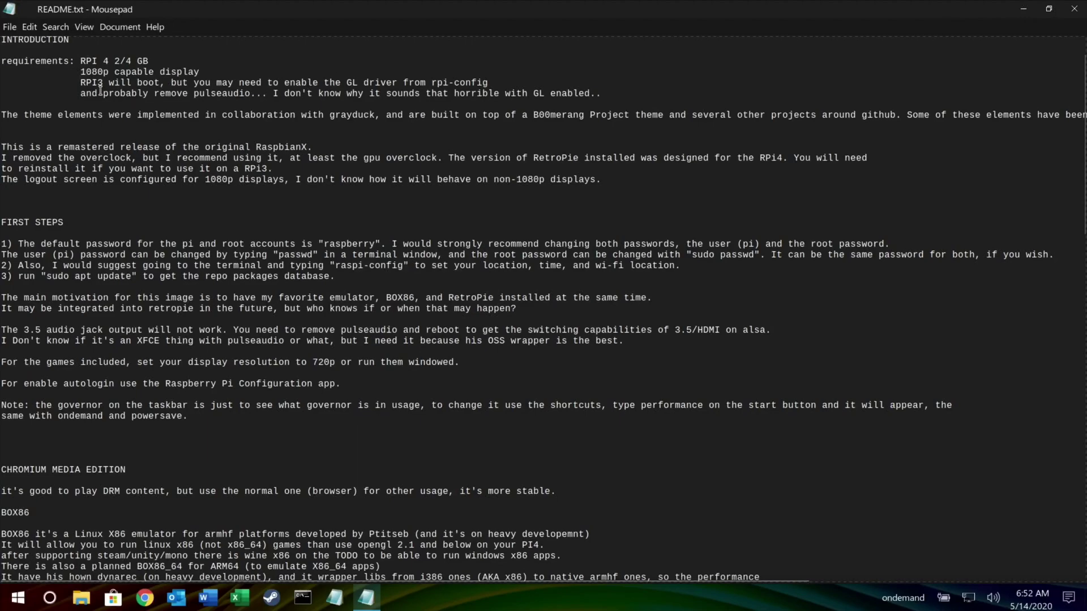
pyautogui.scroll(-5, 195, 165)
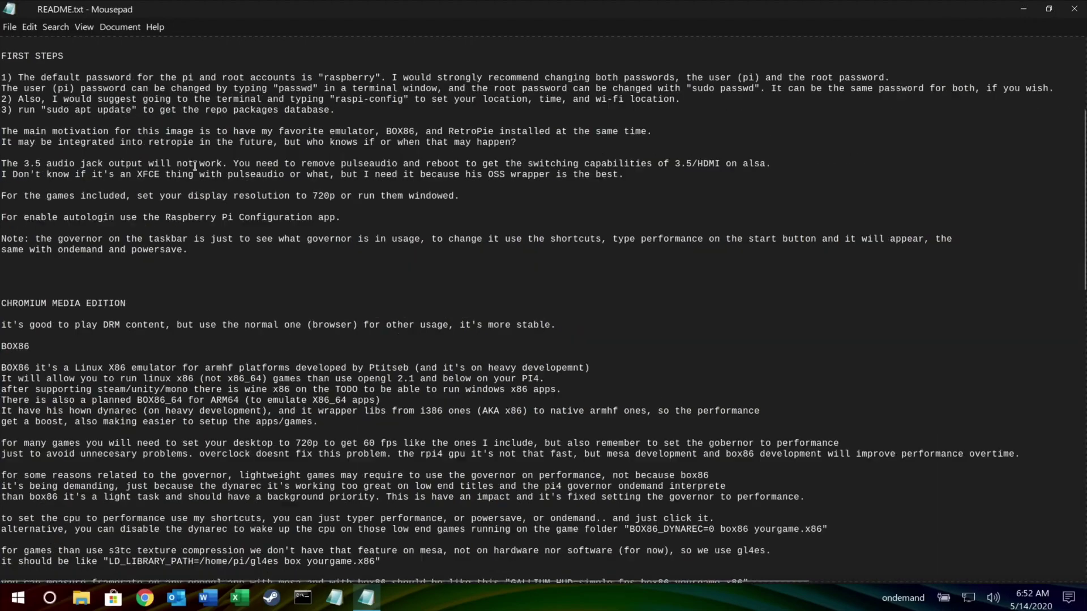
pyautogui.scroll(-5, 195, 166)
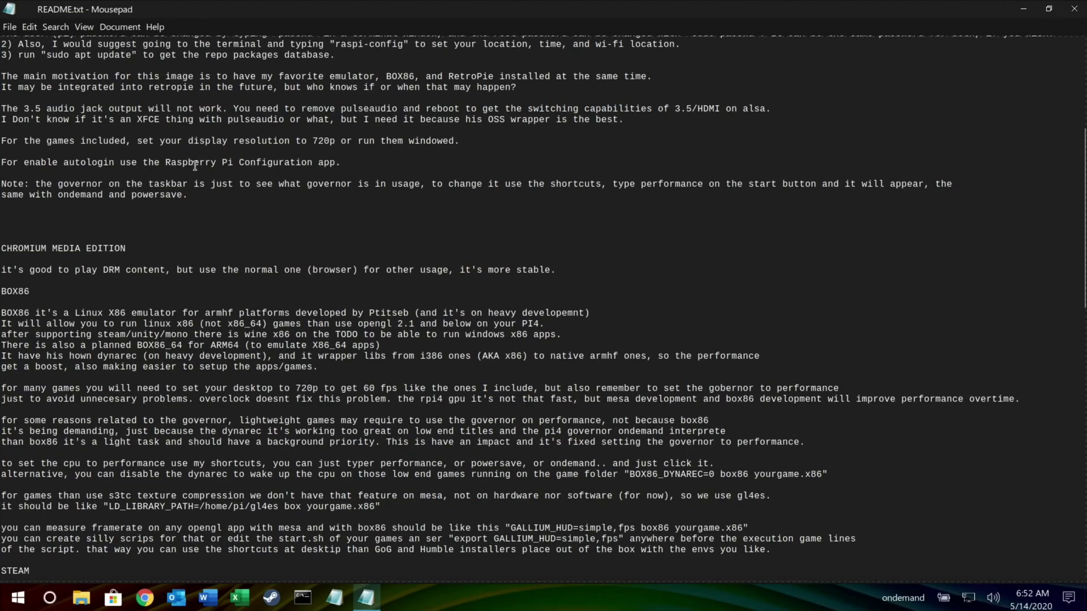
pyautogui.scroll(-12, 195, 166)
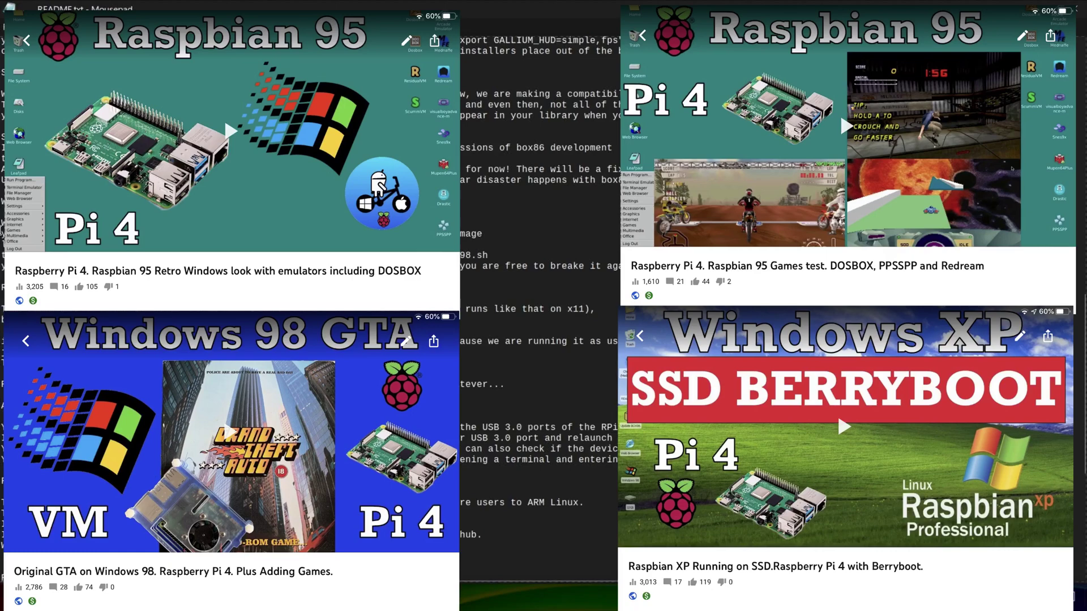
# Step: Scroll to the end of README.txt's Nighthawk Edition changelog
pyautogui.scroll(-5, 160, 293)
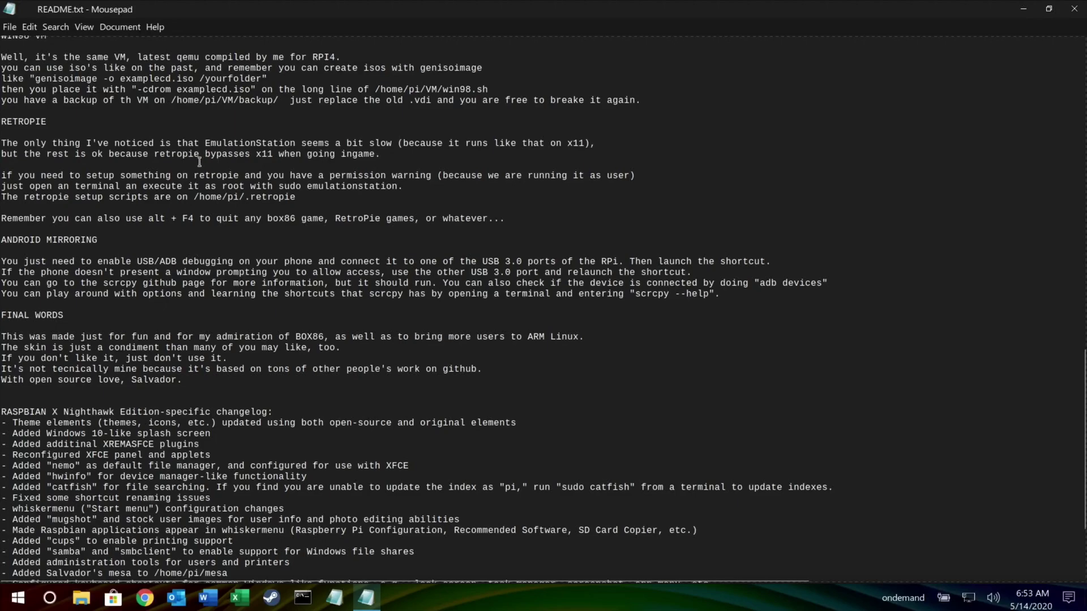
pyautogui.scroll(-5, 199, 162)
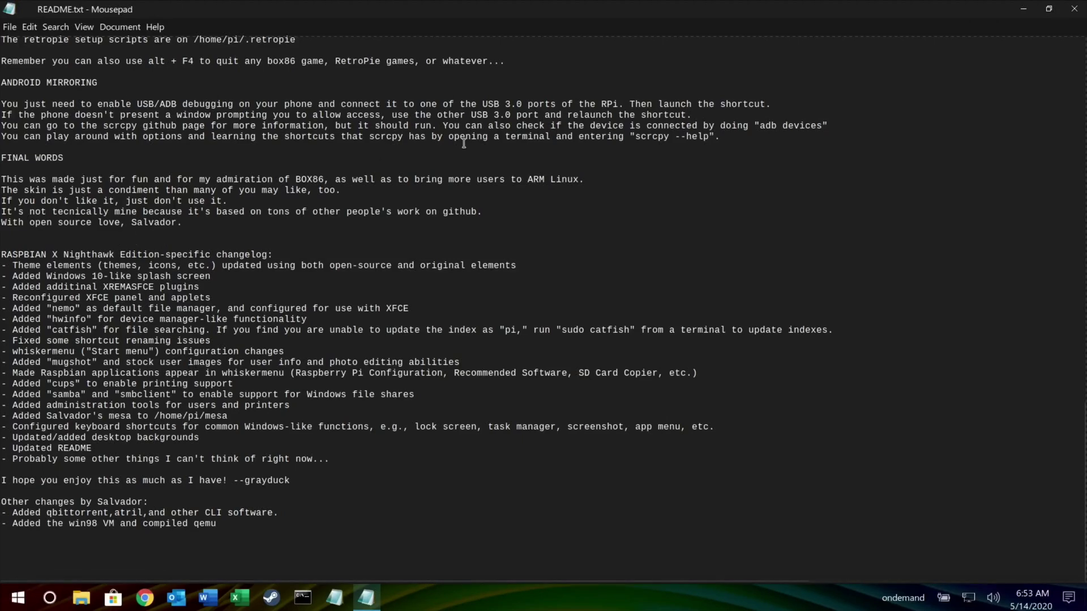
# Step: Close README, browse the Office, Multimedia, Internet and Graphics menus, then launch CS2D from Games
pyautogui.click(1074, 10)
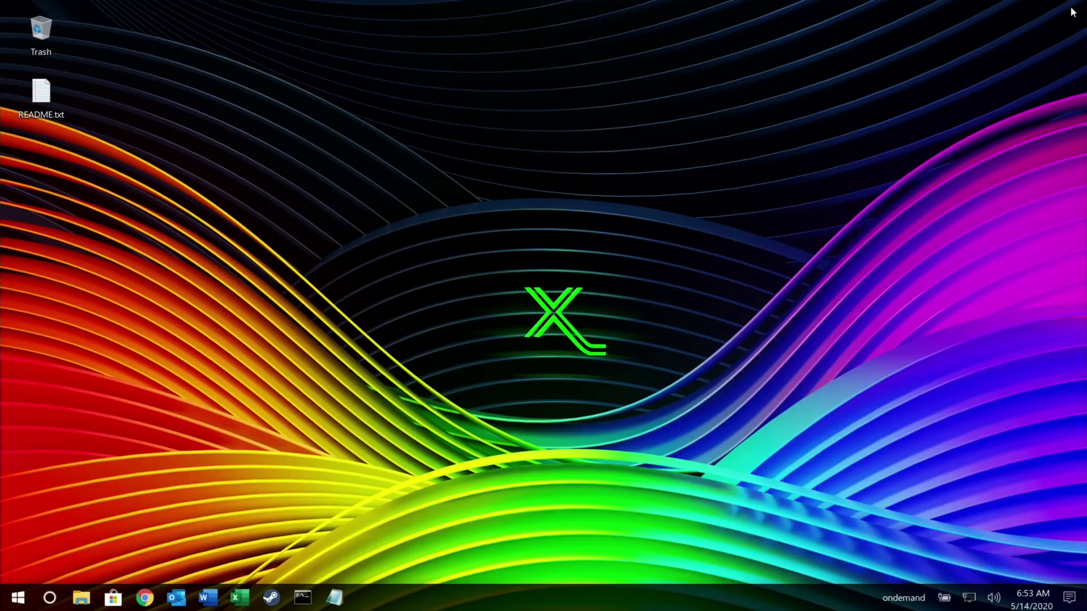
pyautogui.click(19, 599)
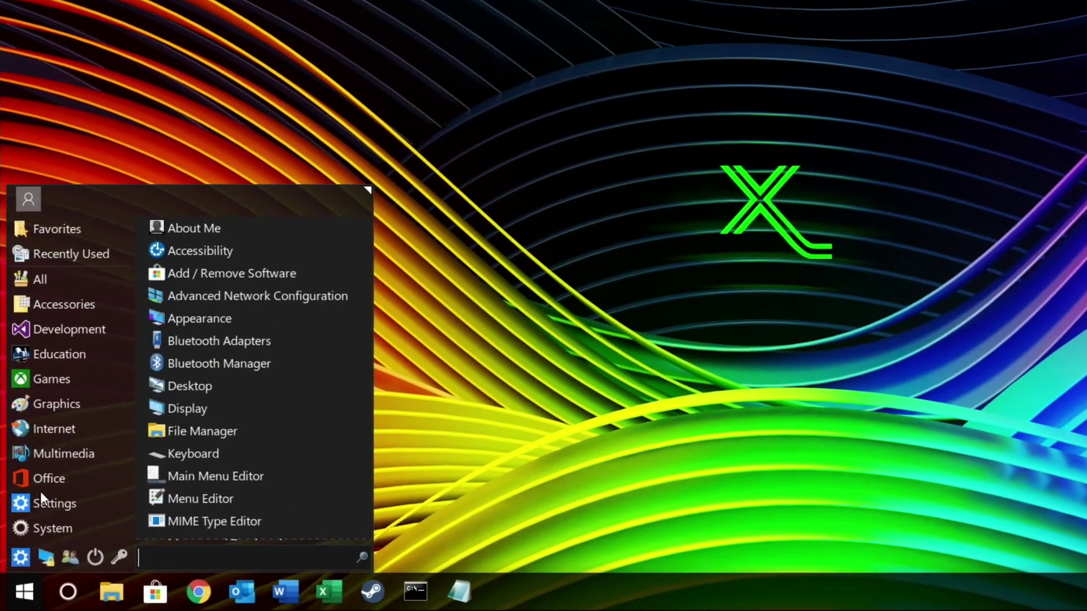
pyautogui.moveTo(27, 517)
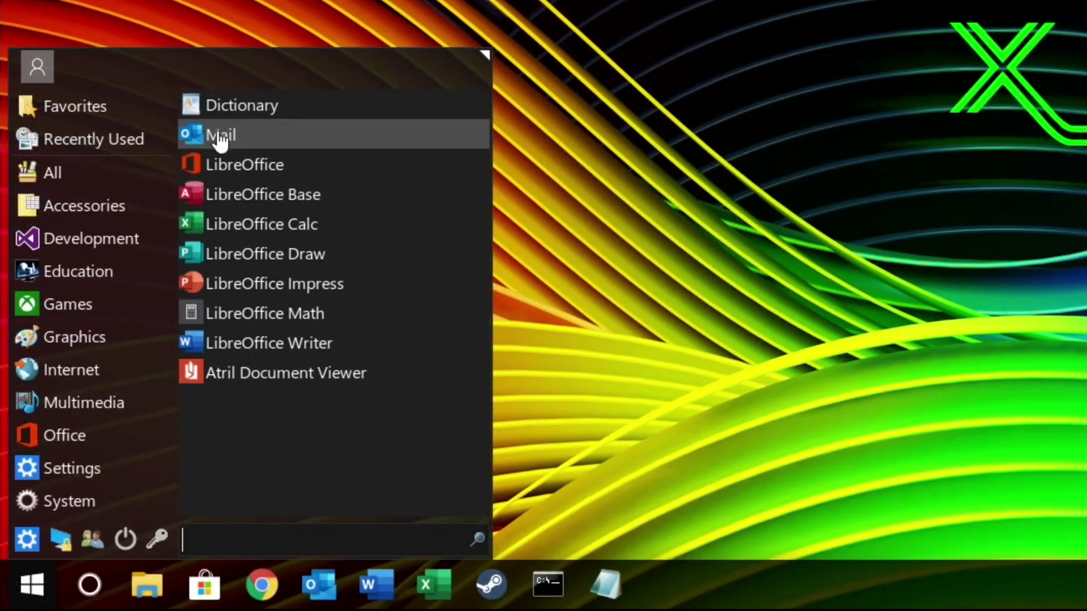
pyautogui.moveTo(66, 415)
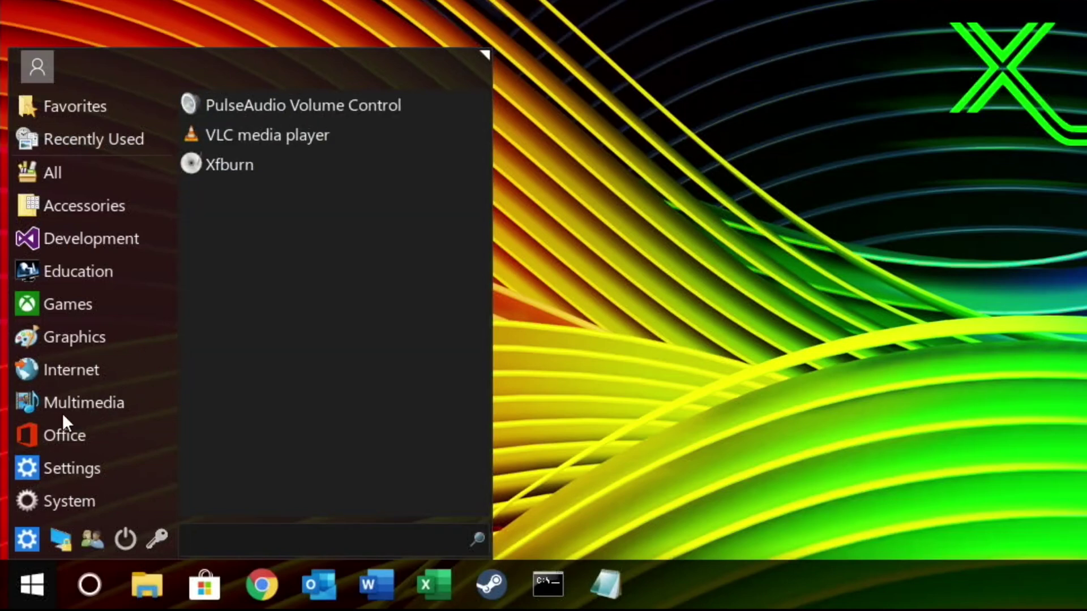
pyautogui.moveTo(45, 368)
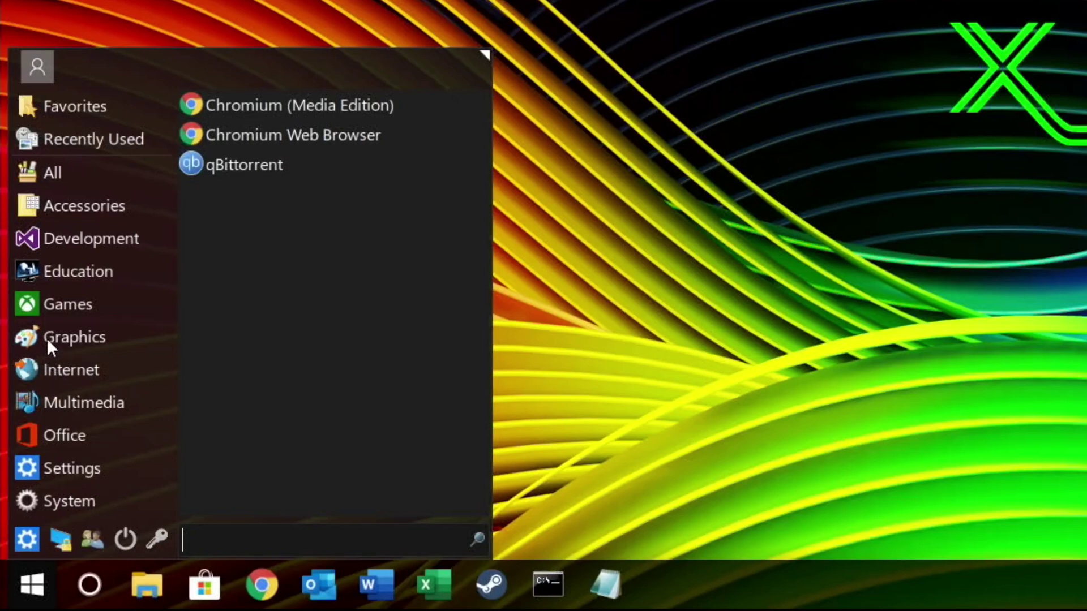
pyautogui.moveTo(47, 339)
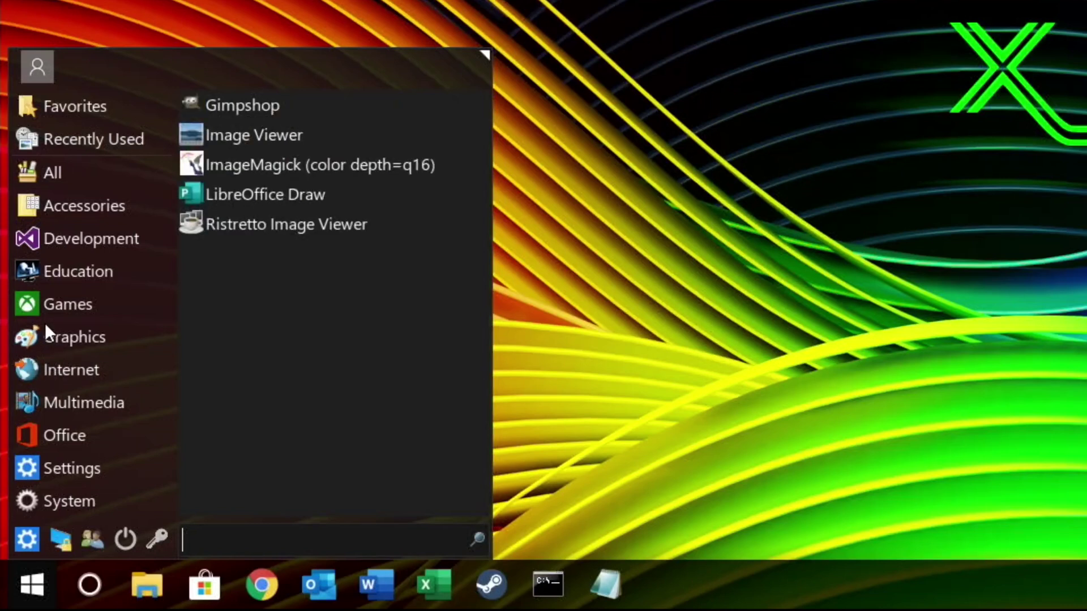
pyautogui.moveTo(40, 304)
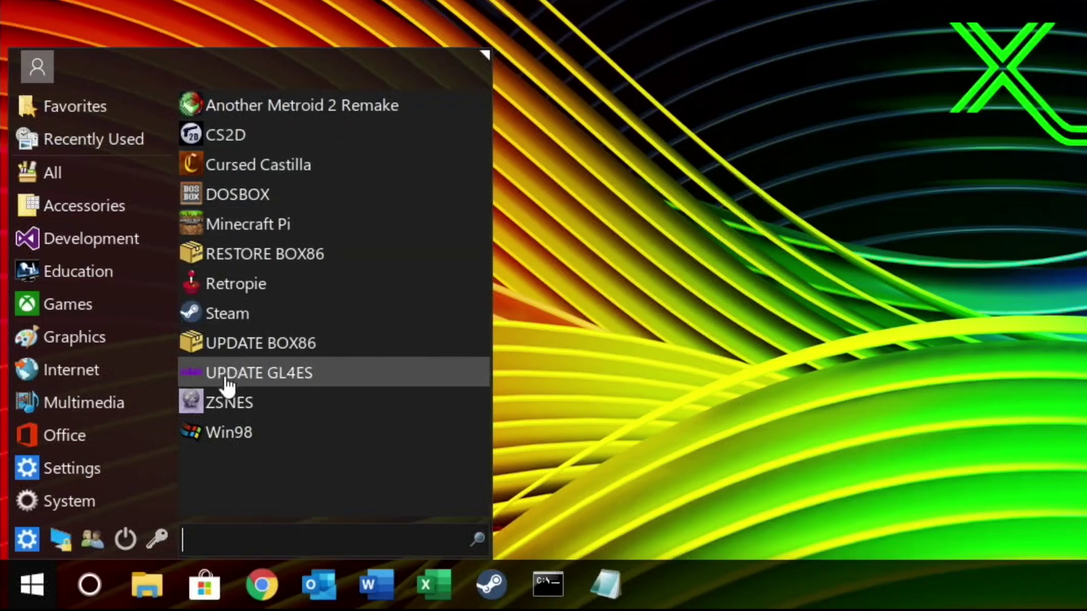
pyautogui.moveTo(87, 171)
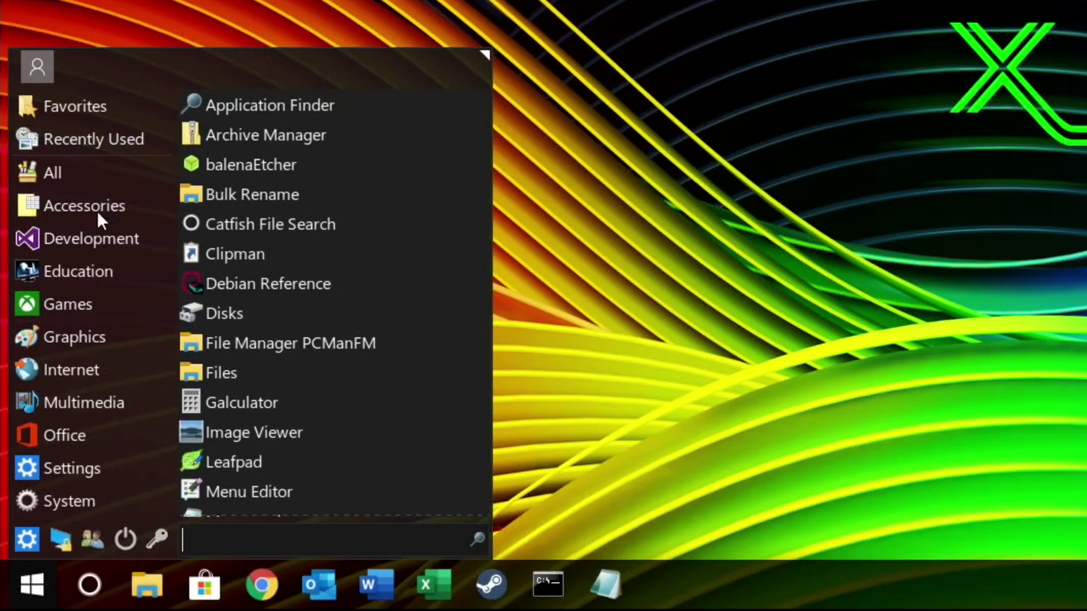
pyautogui.moveTo(98, 310)
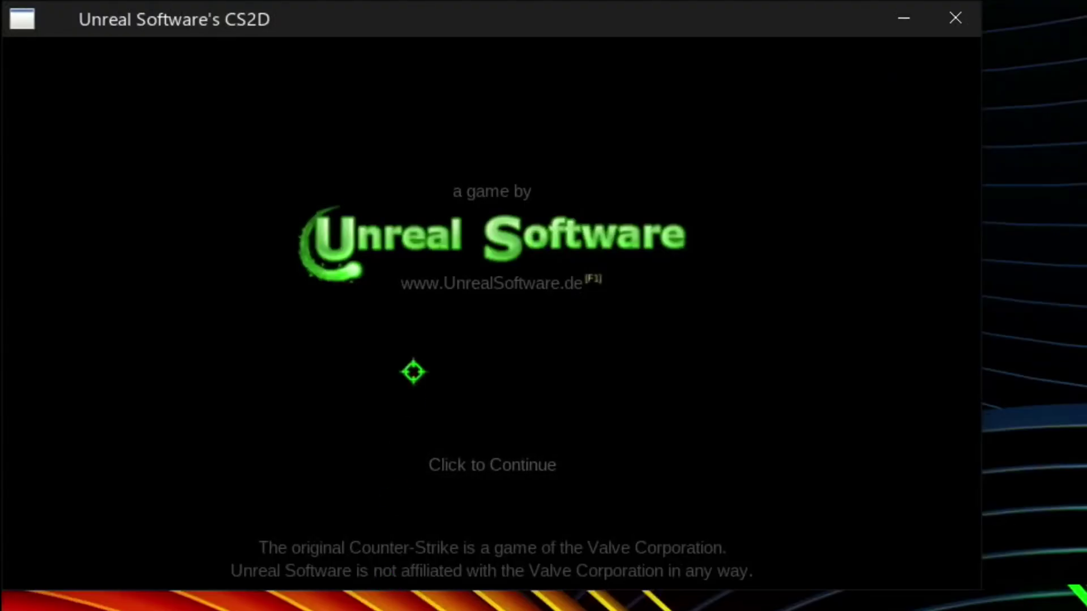
# Step: Dismiss the CS2D splash and quick-join an online de_dust2 game as a spectator
pyautogui.click(506, 450)
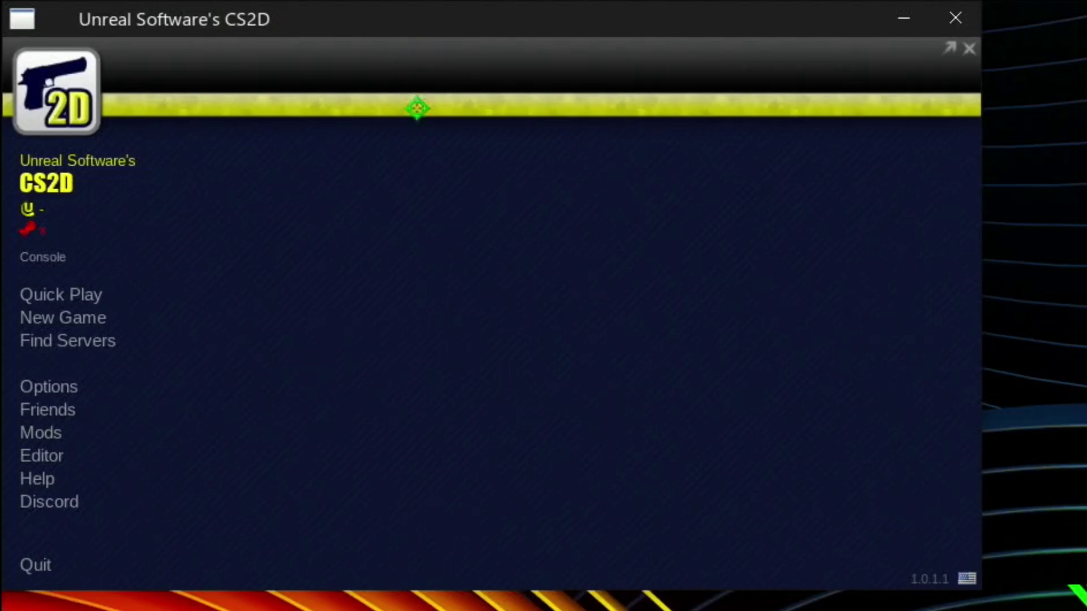
pyautogui.click(79, 295)
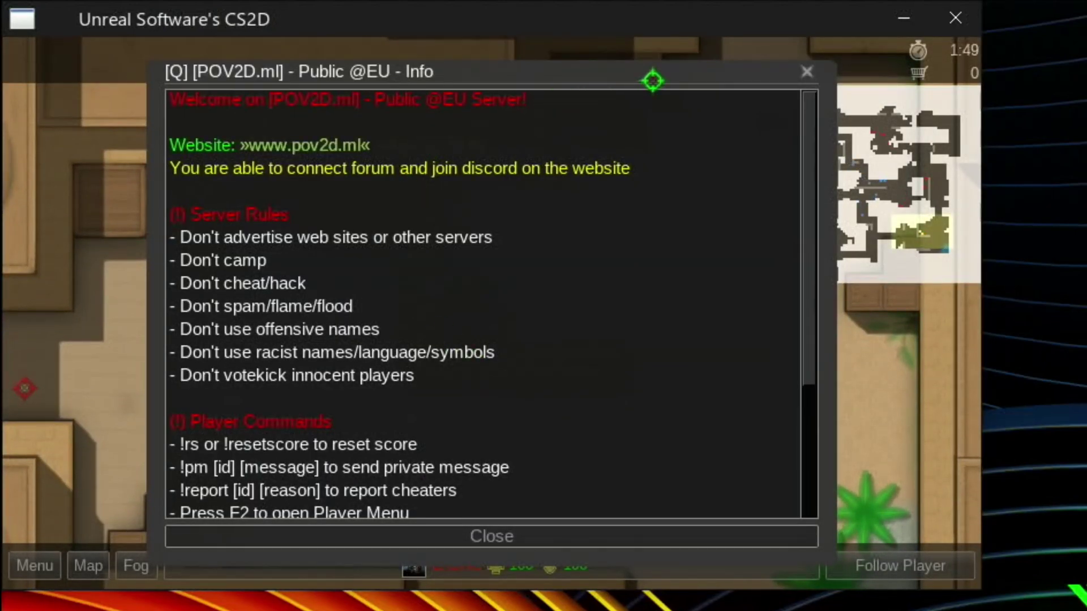
pyautogui.click(806, 72)
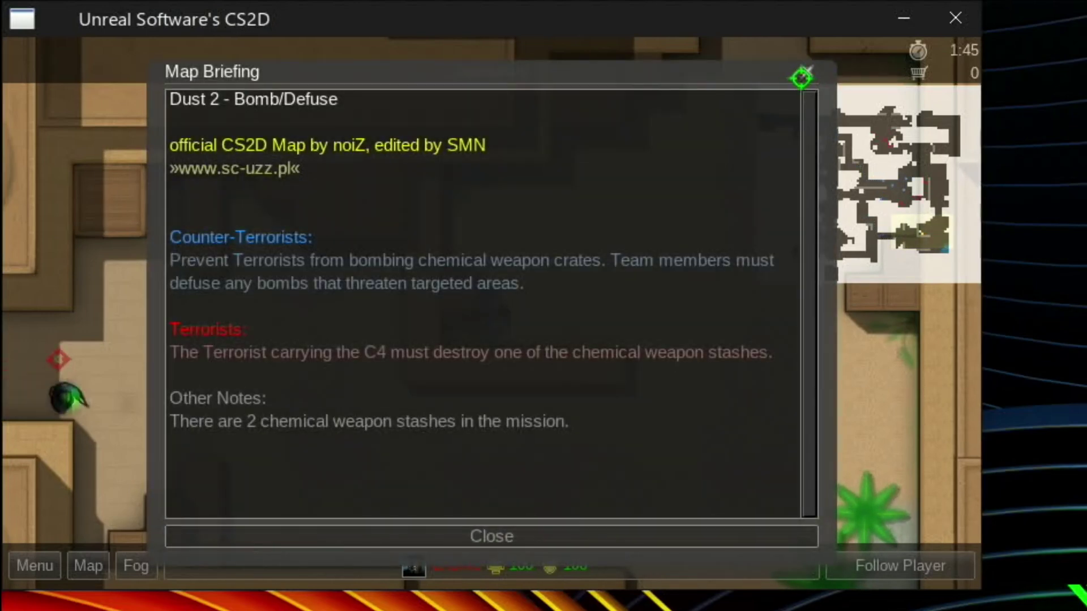
pyautogui.click(804, 73)
pyautogui.click(804, 75)
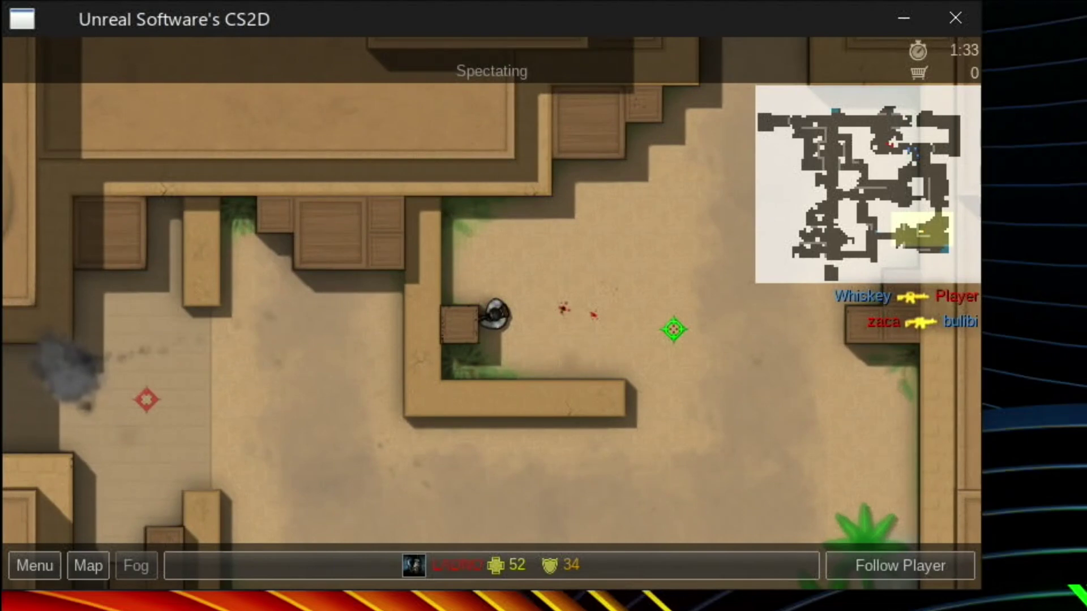
# Step: Disconnect from the server via the in-game menu and choose Quit on the main menu
pyautogui.press('Escape')
pyautogui.click(206, 533)
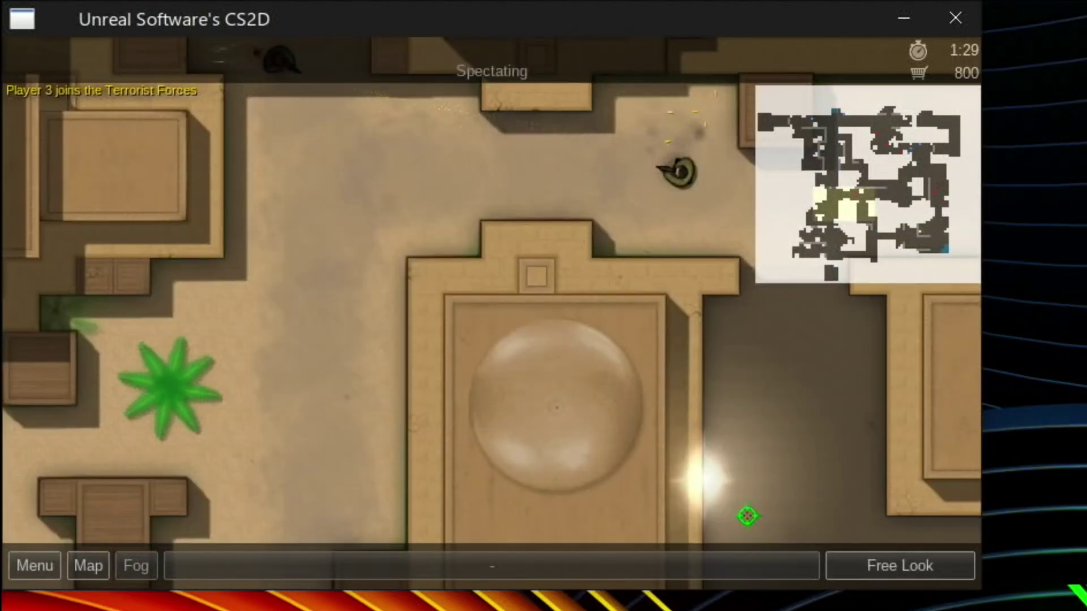
pyautogui.click(952, 25)
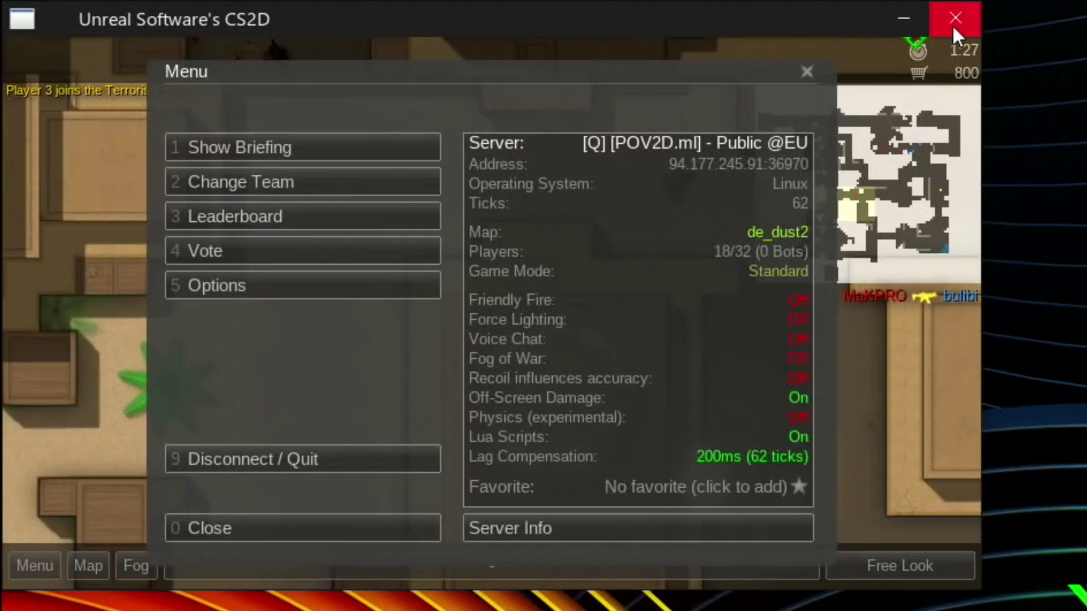
pyautogui.press('Escape')
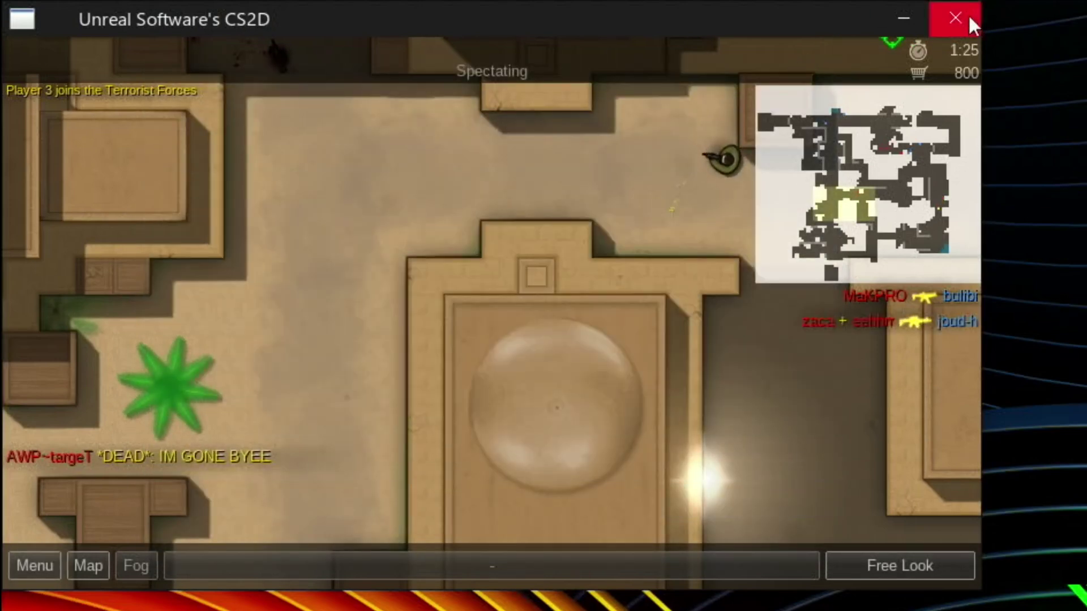
pyautogui.click(946, 21)
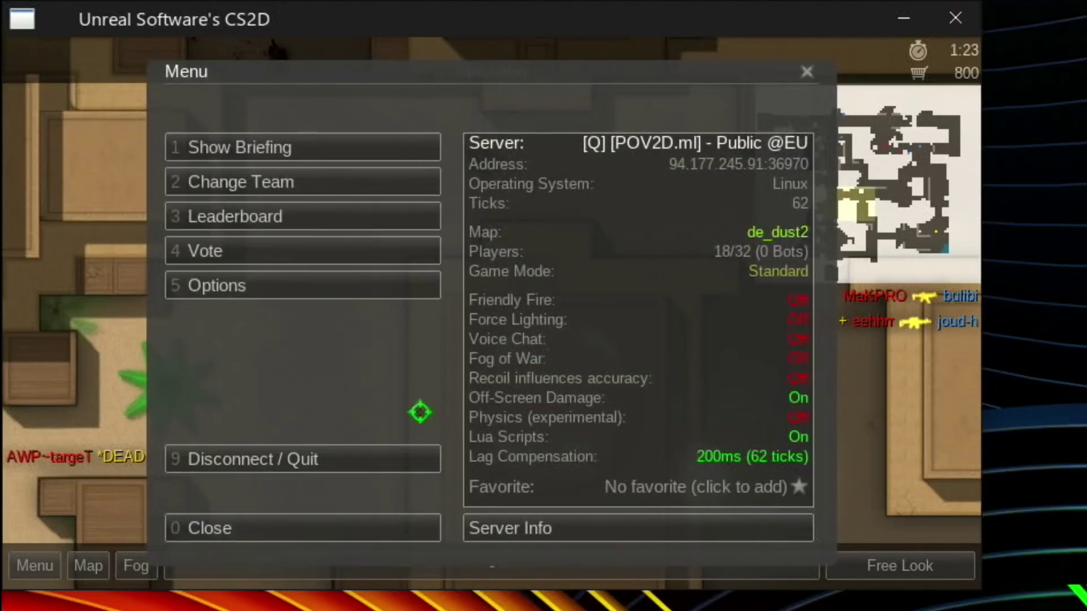
pyautogui.click(346, 458)
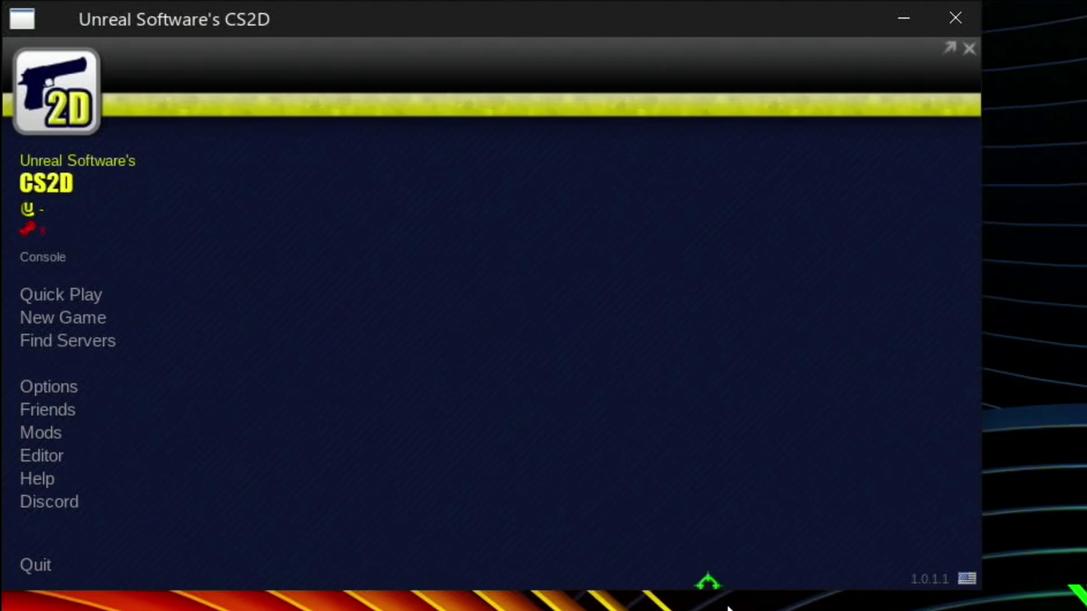
pyautogui.click(35, 566)
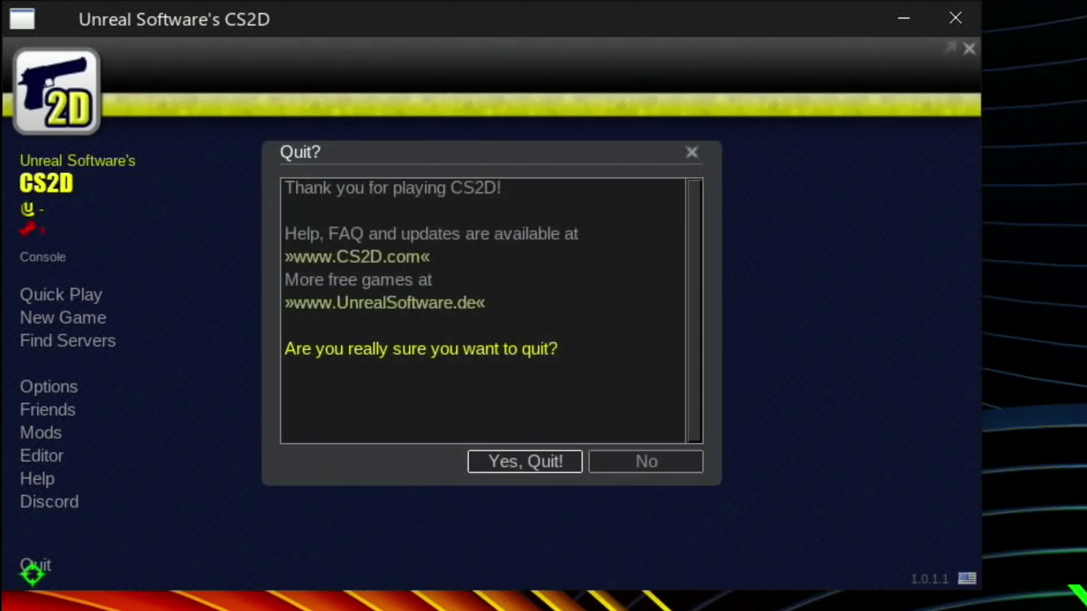
# Step: Confirm quitting CS2D, then open the app launcher and briefly search 'psp'
pyautogui.click(503, 465)
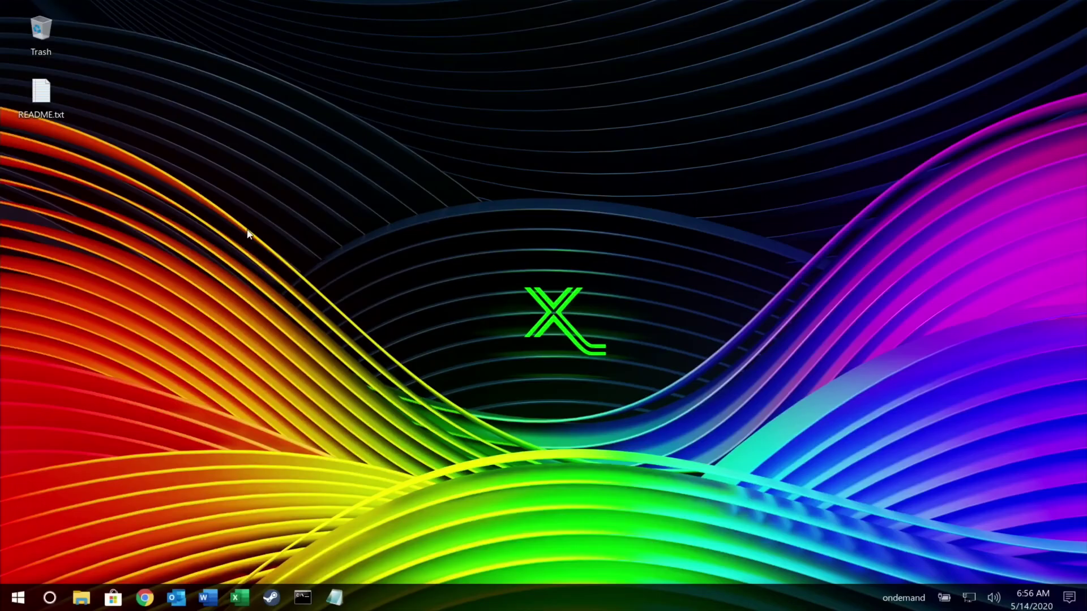
pyautogui.click(20, 597)
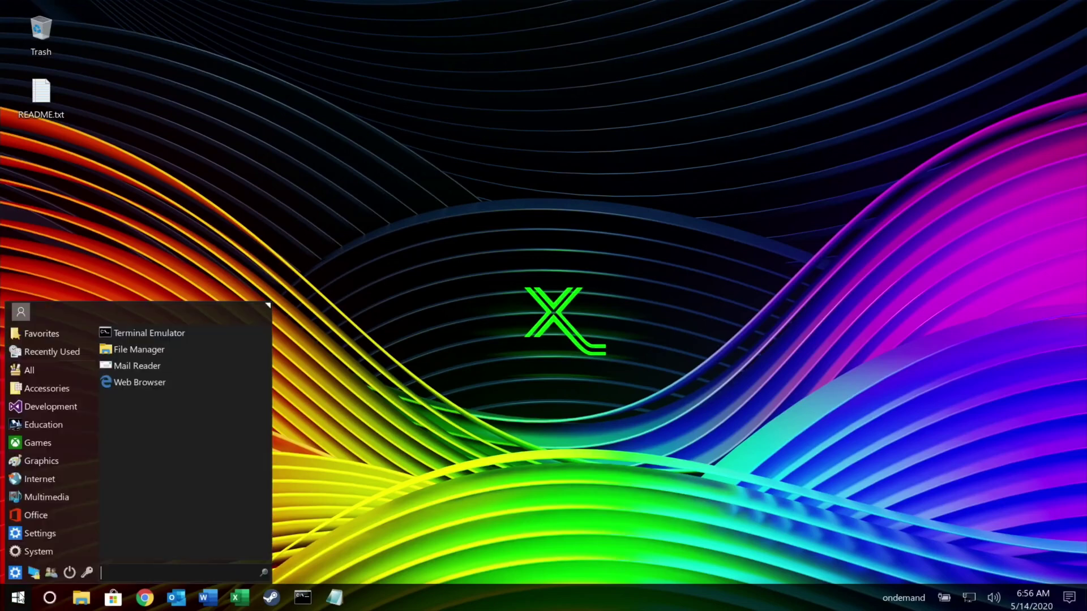
pyautogui.moveTo(27, 444)
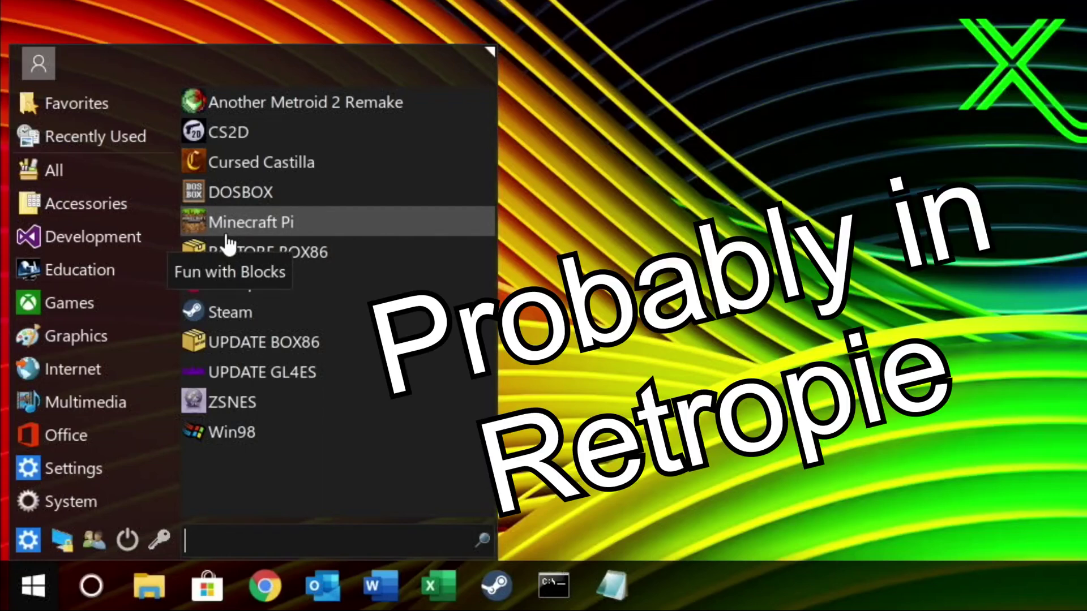
pyautogui.write('psp')
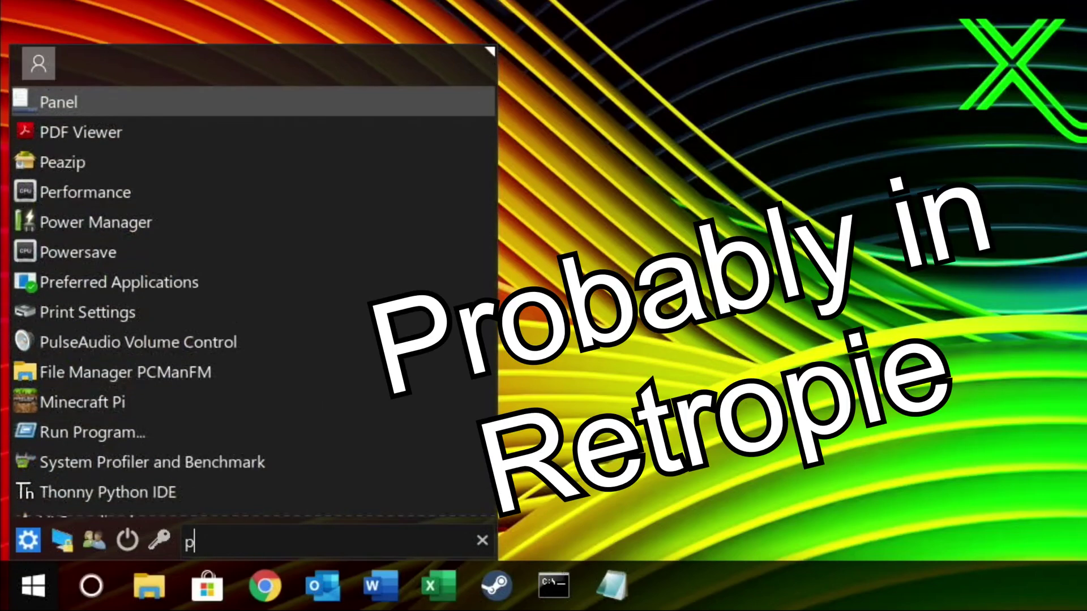
pyautogui.press('BackSpace')
pyautogui.press('BackSpace')
pyautogui.press('BackSpace')
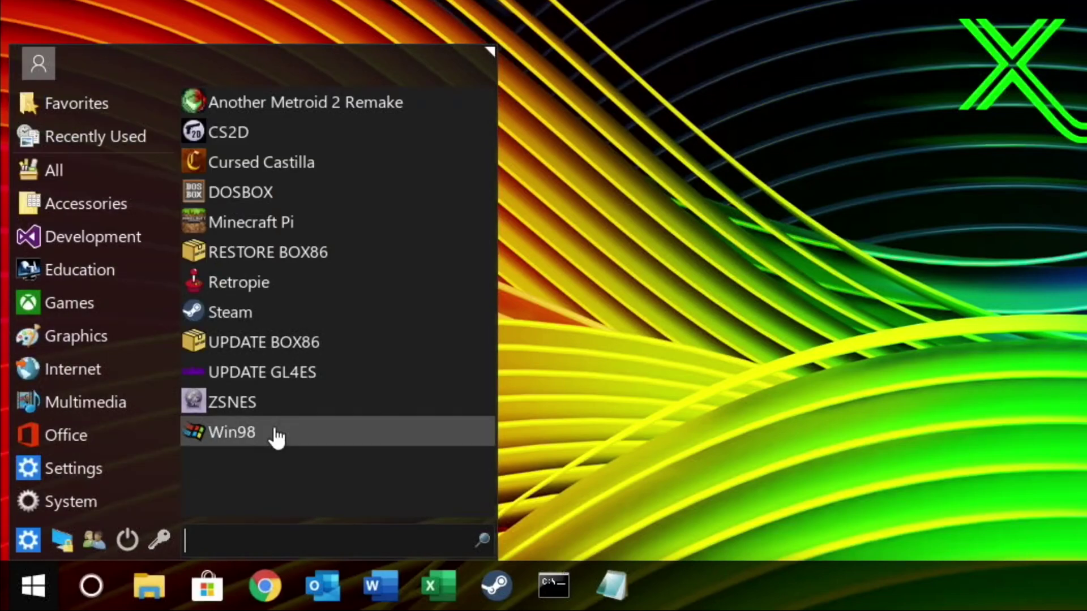
# Step: Browse the app categories and open Print Settings from the System list
pyautogui.moveTo(45, 205)
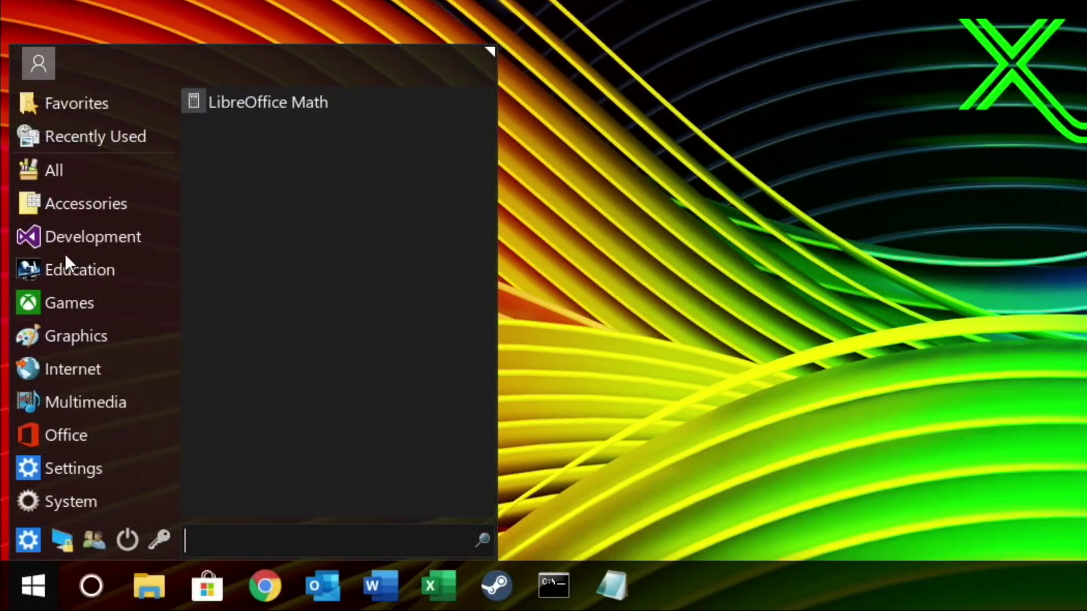
pyautogui.moveTo(75, 244)
pyautogui.moveTo(99, 301)
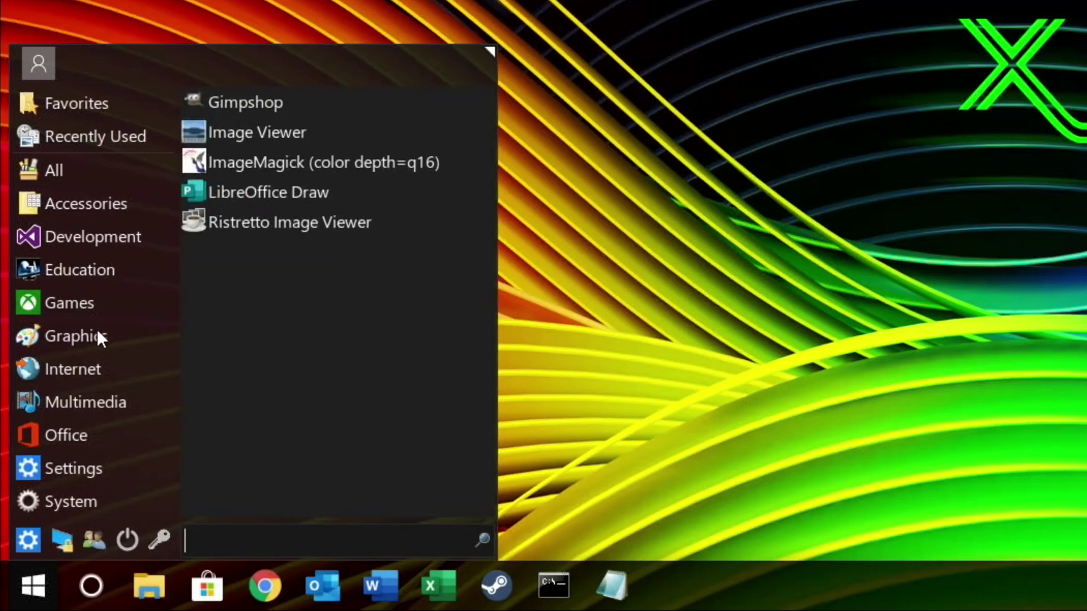
pyautogui.moveTo(75, 444)
pyautogui.moveTo(76, 512)
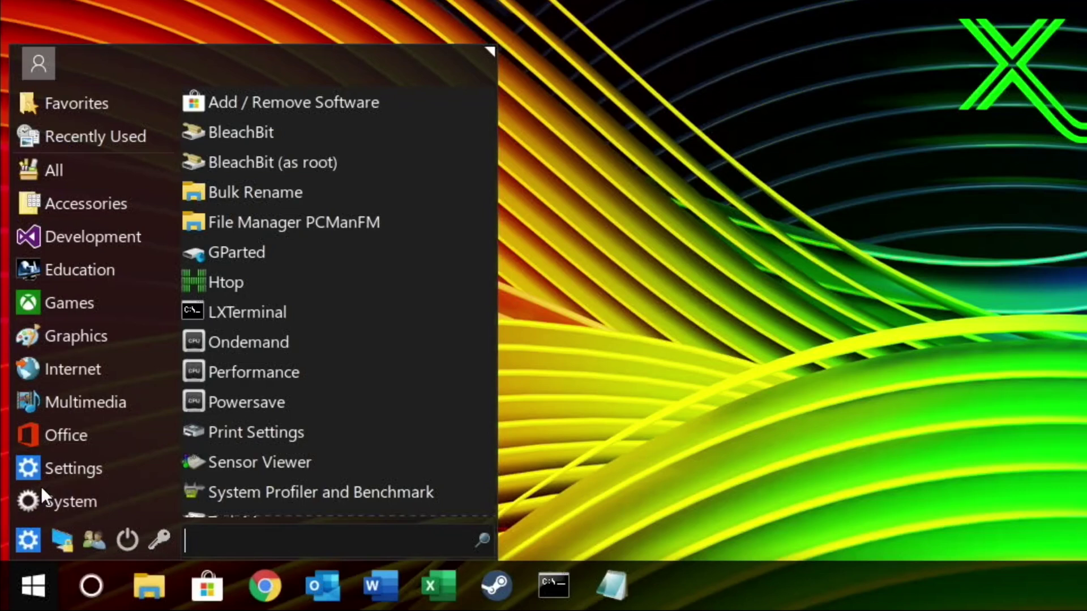
pyautogui.moveTo(41, 467)
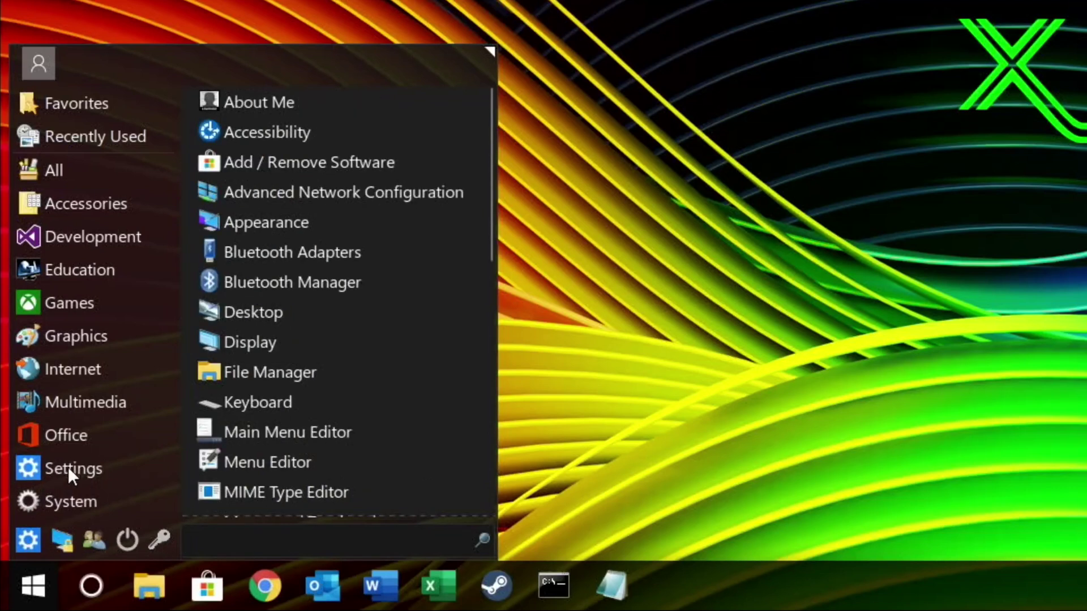
pyautogui.moveTo(61, 338)
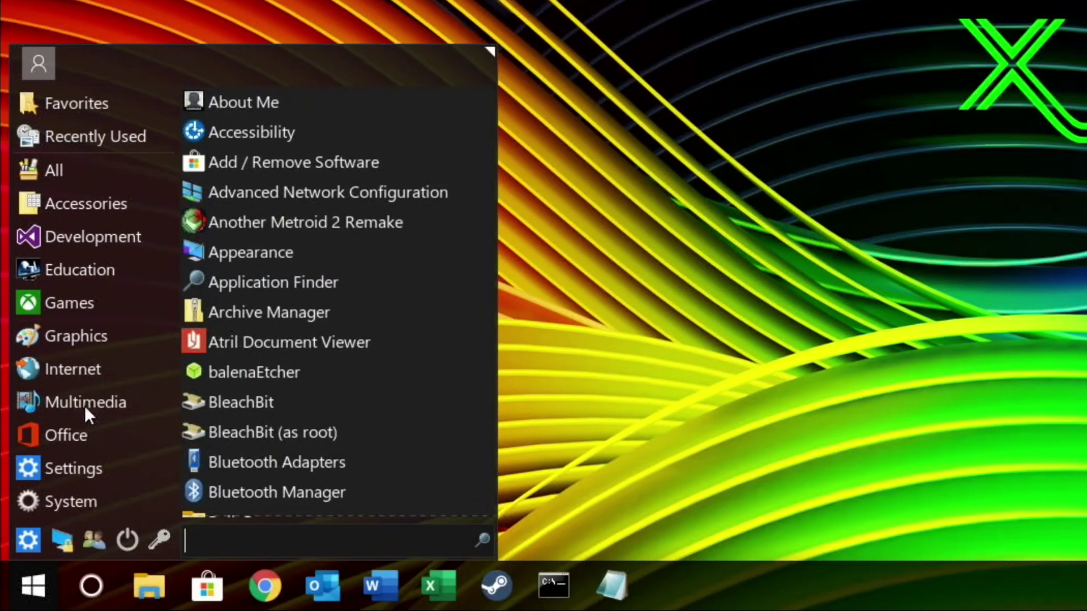
pyautogui.moveTo(89, 468)
pyautogui.scroll(-5, 257, 455)
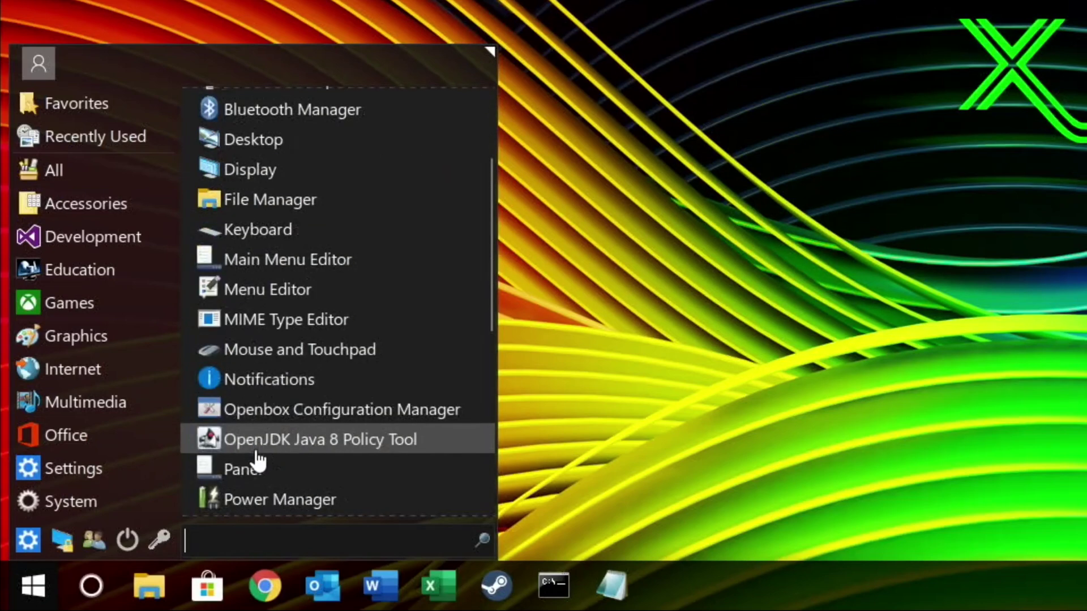
pyautogui.scroll(-3, 257, 456)
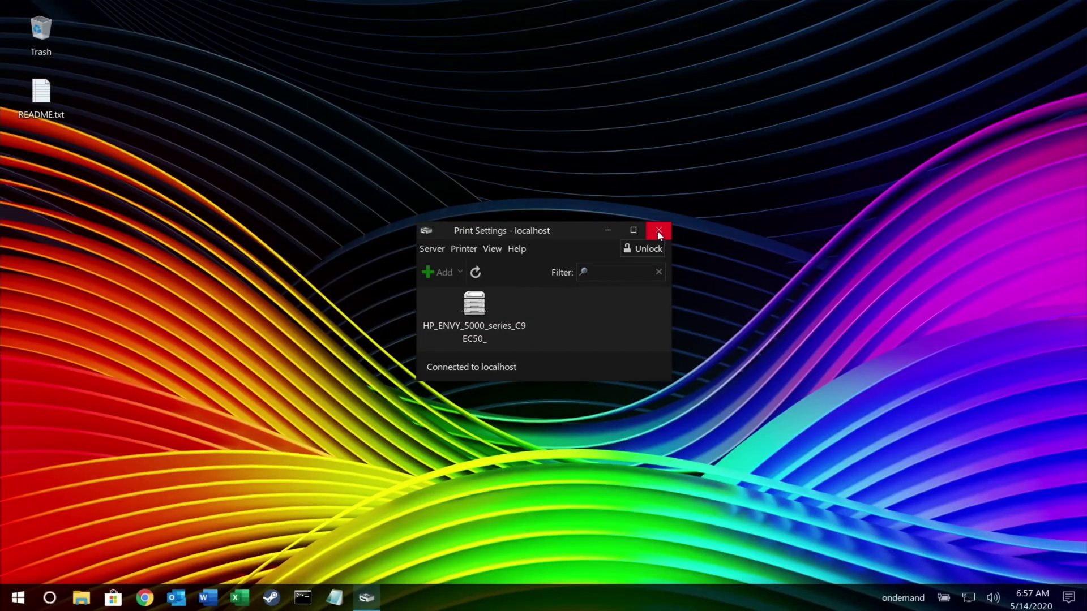
# Step: Close Print Settings, scroll the Start menu's System tools, and try searching 'ima'
pyautogui.click(659, 233)
pyautogui.click(20, 598)
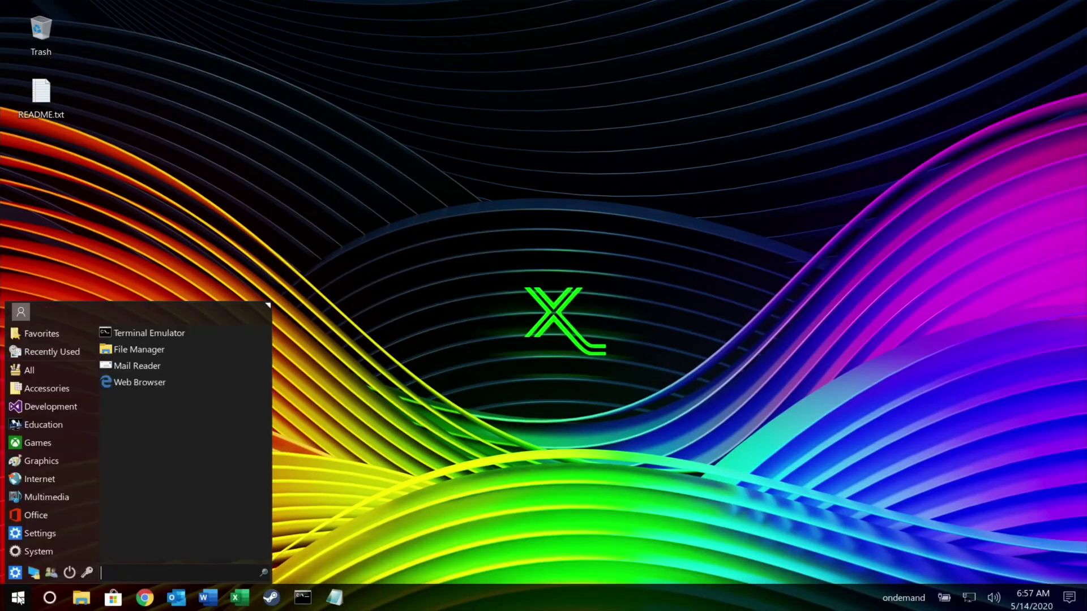
pyautogui.click(39, 552)
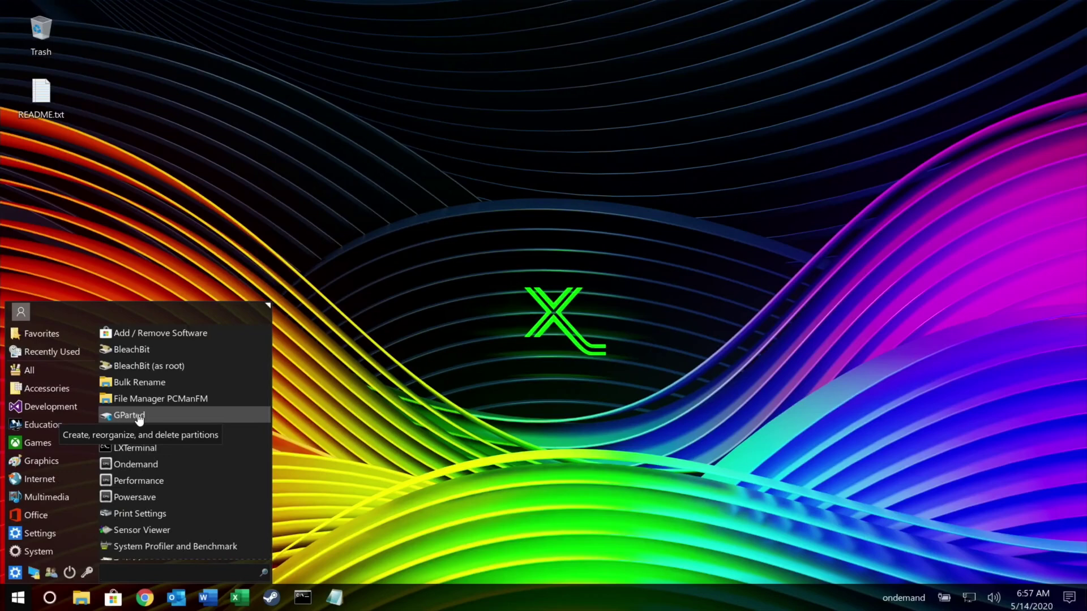
pyautogui.scroll(-3, 138, 419)
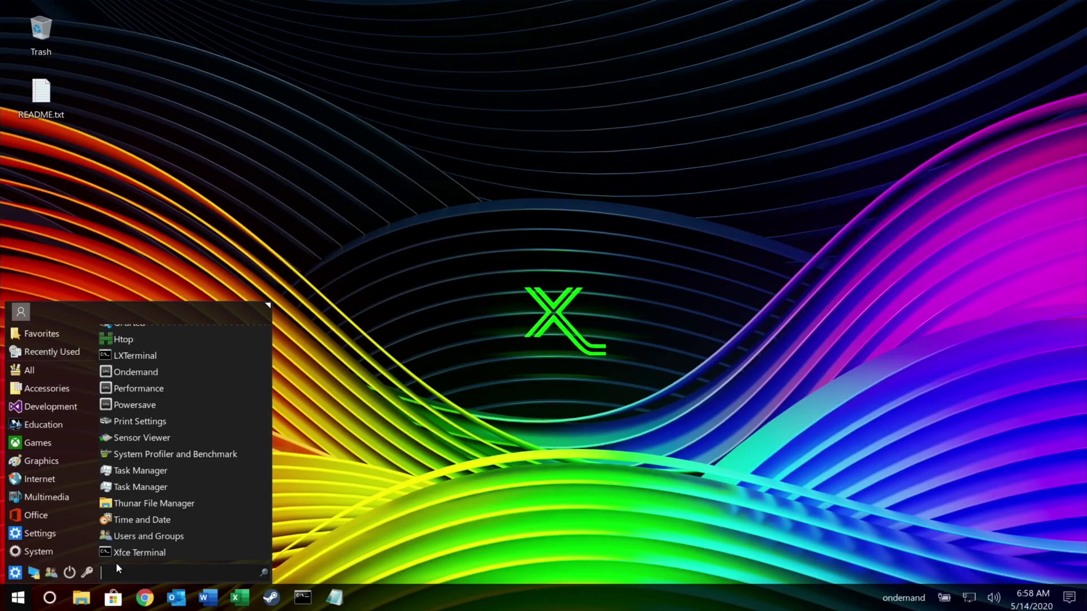
pyautogui.write('ima')
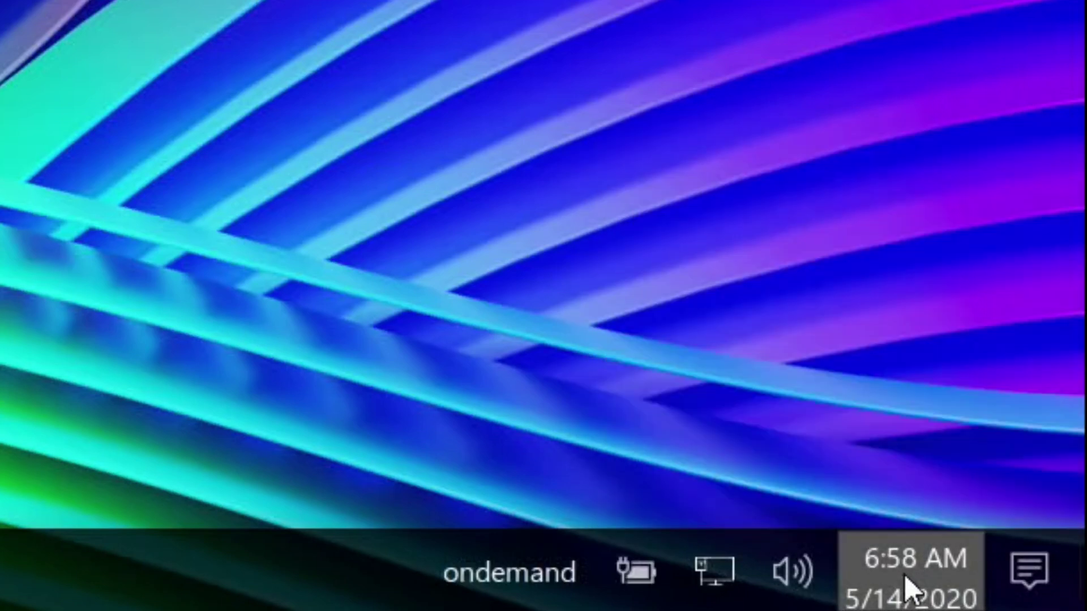
# Step: Confirm the sound is at full volume, then show the Office category in the app launcher
pyautogui.click(782, 590)
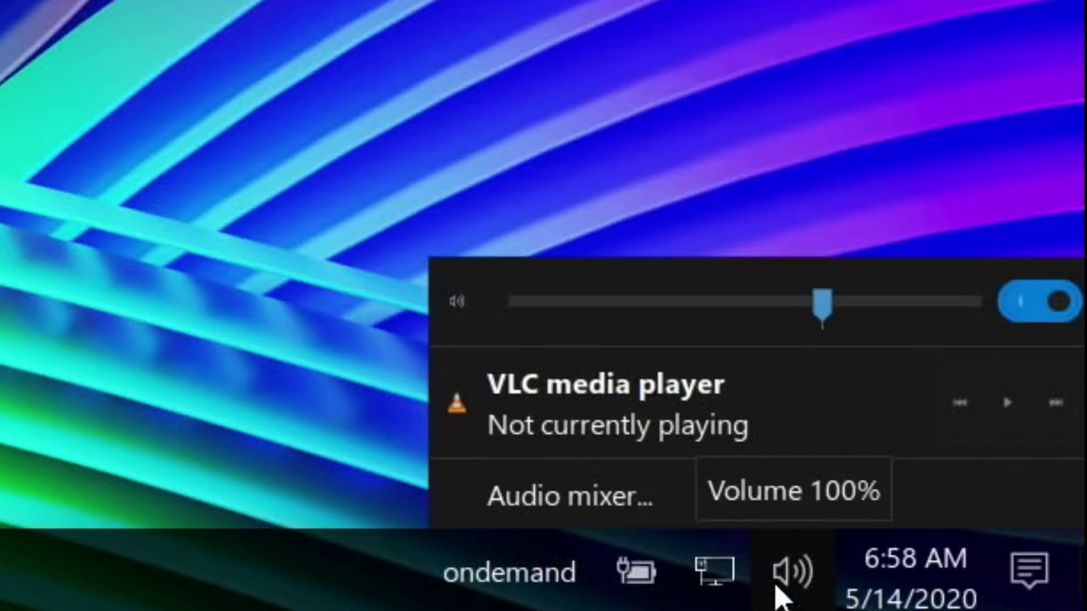
pyautogui.click(781, 592)
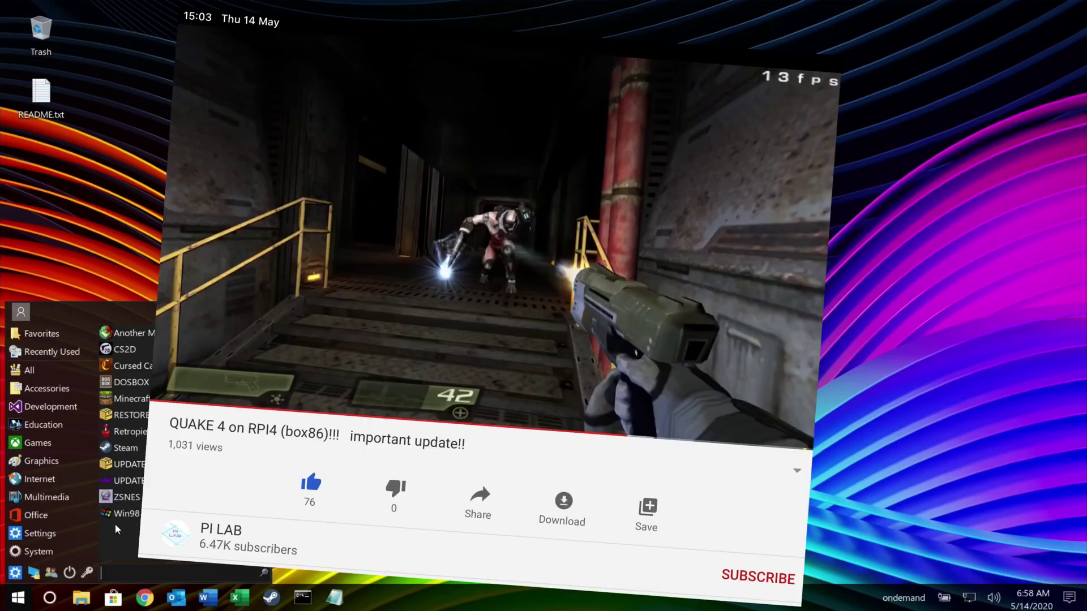
pyautogui.click(46, 521)
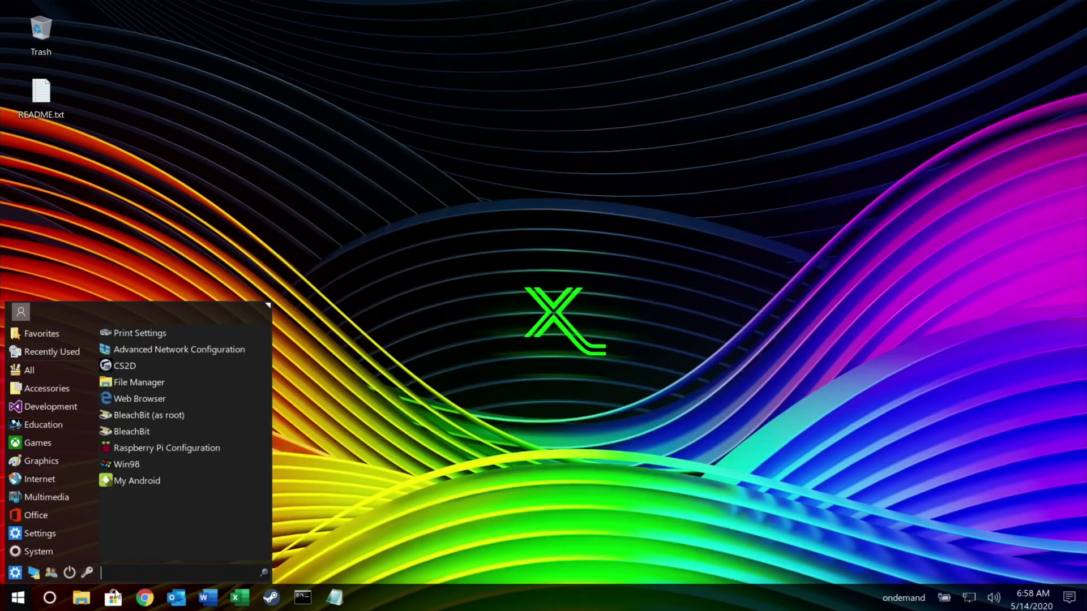
# Step: Search Add / Remove Software for 'emulator' and scroll through the matching packages
pyautogui.click(108, 604)
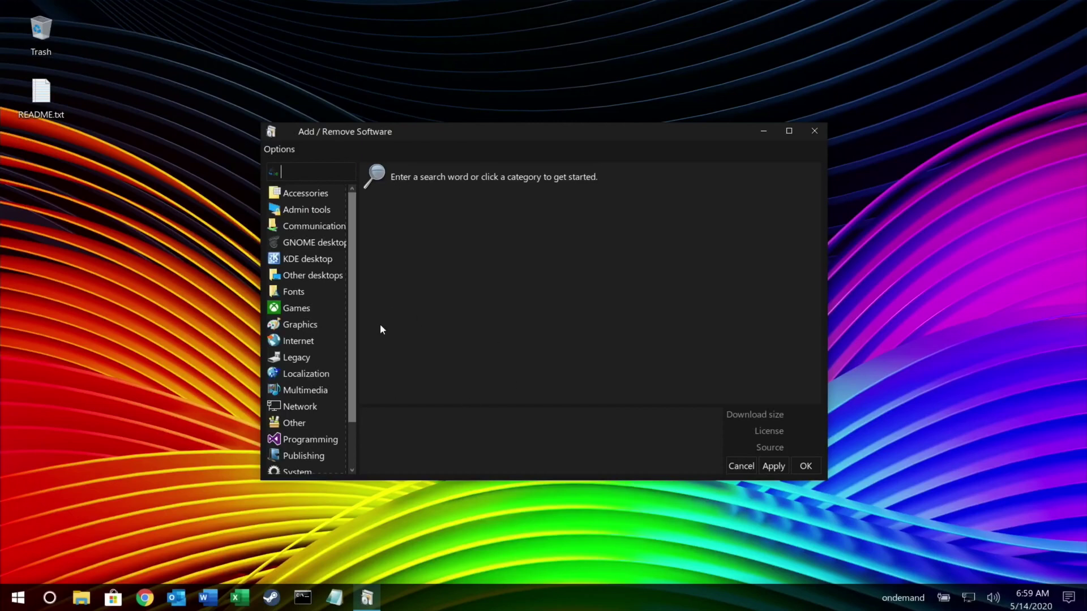
pyautogui.click(294, 172)
pyautogui.write('emulator')
pyautogui.press('Return')
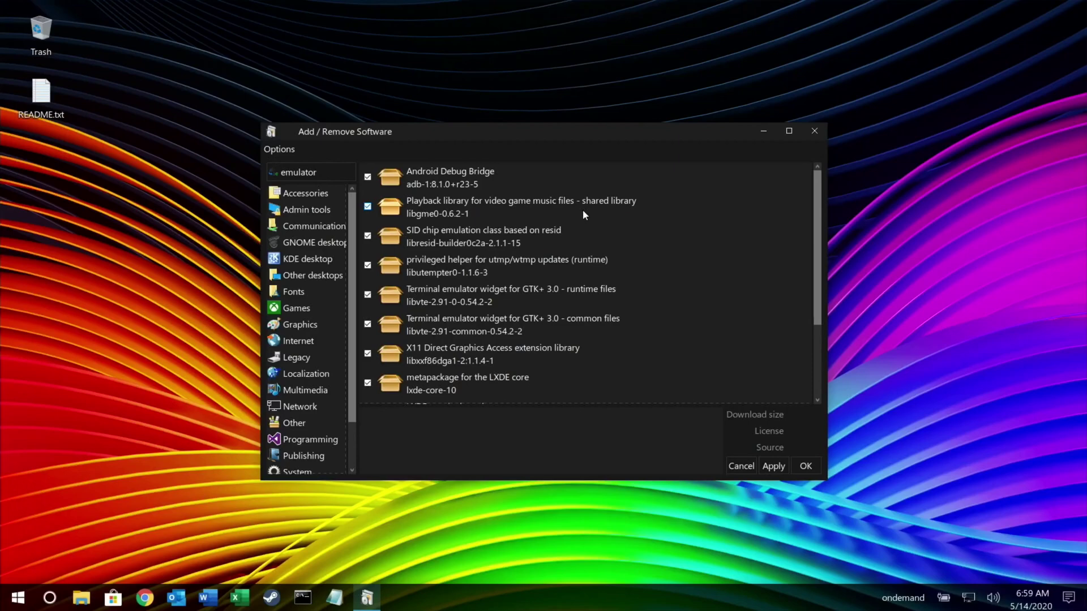
pyautogui.scroll(-3, 641, 239)
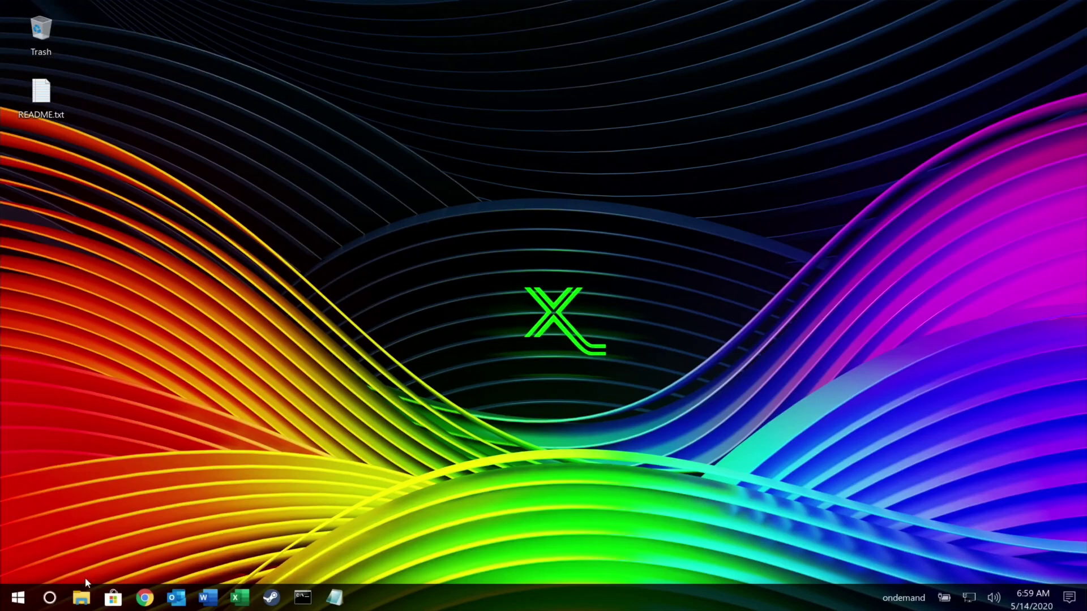
# Step: Read cpu0's cpuinfo_max_freq with sudo cat, which reports 2294967
pyautogui.click(50, 598)
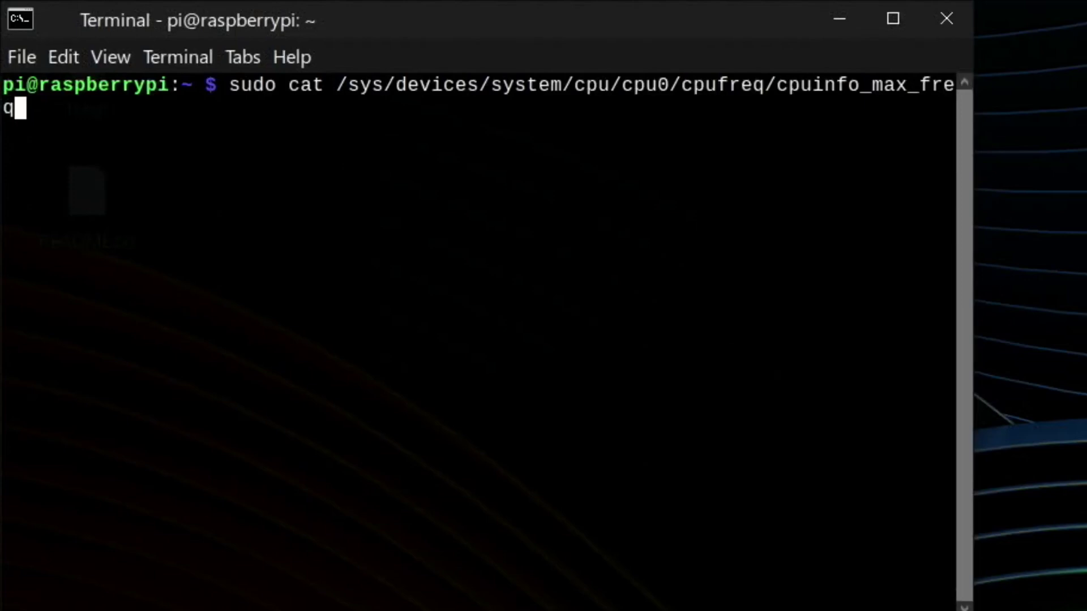
pyautogui.press('Return')
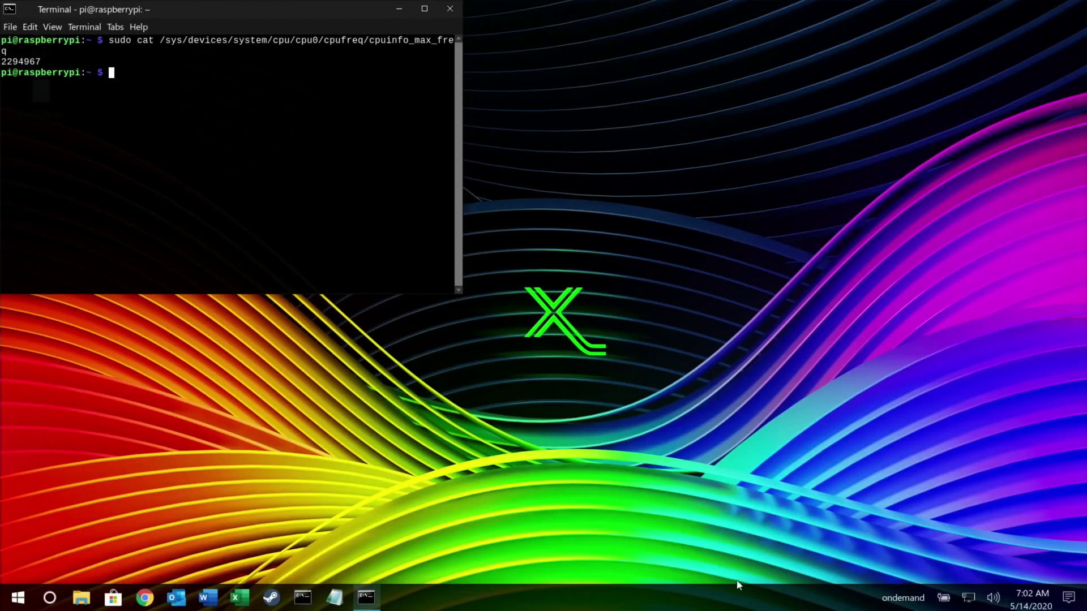
# Step: Open the CPU Information overview and rerun the query as scaling_cur_freq, reading 655704
pyautogui.click(905, 599)
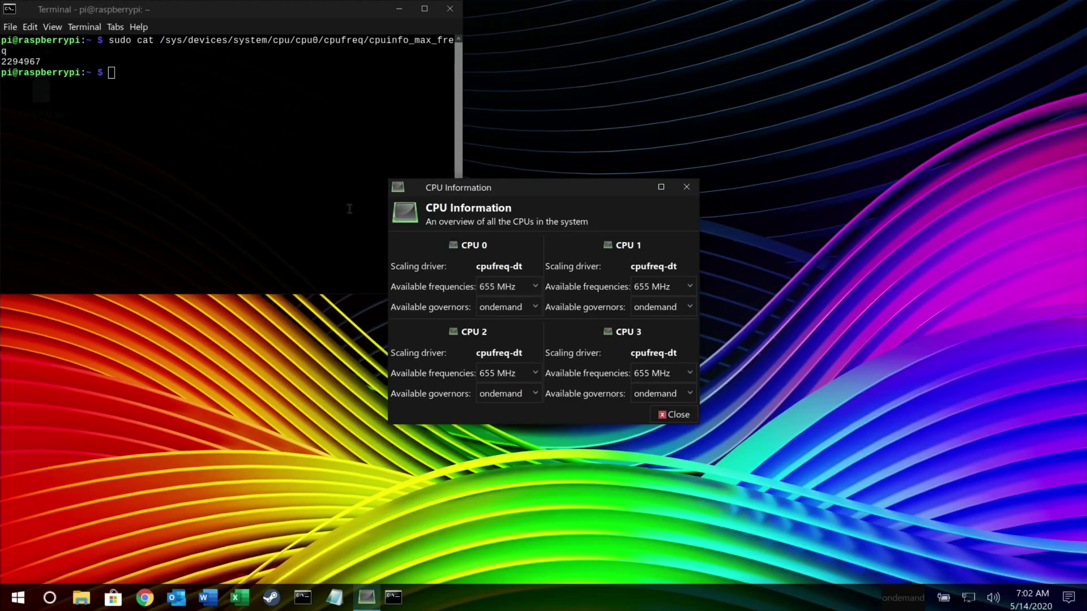
pyautogui.hotkey('alt', 'Tab')
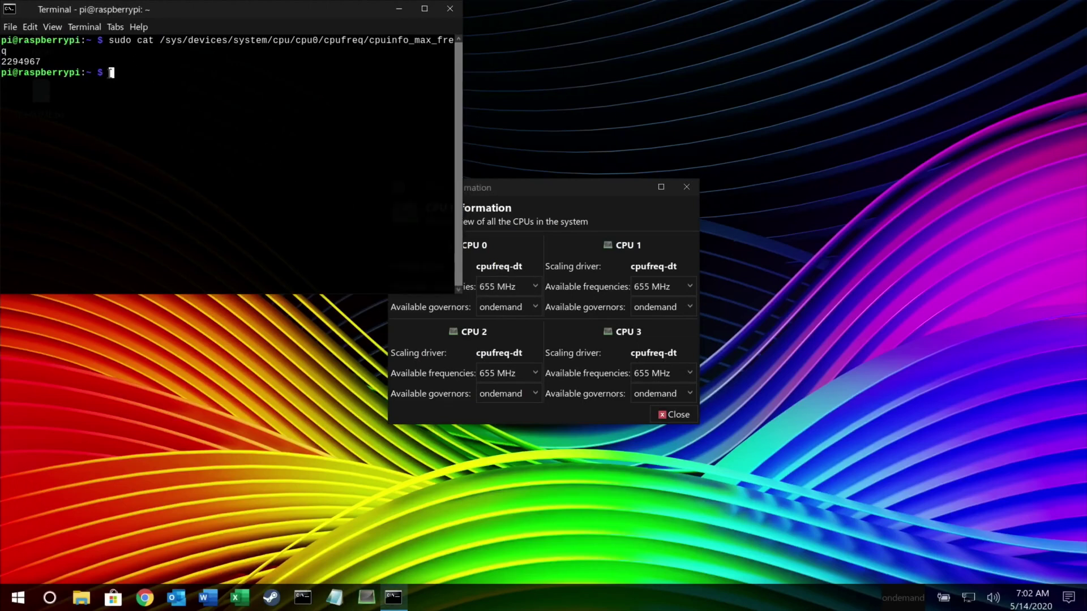
pyautogui.press('Up')
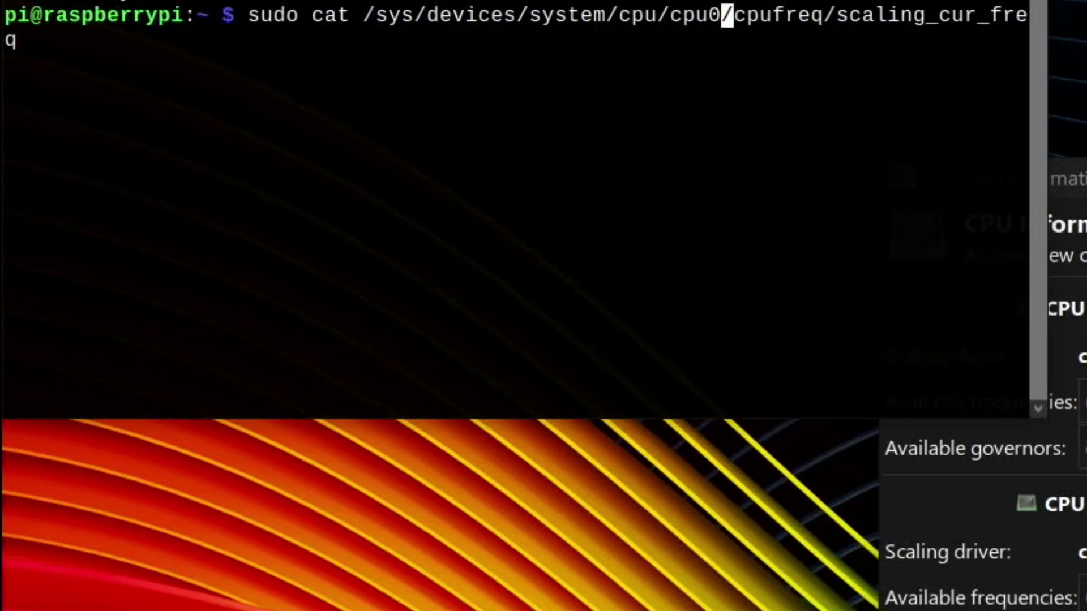
pyautogui.press('Return')
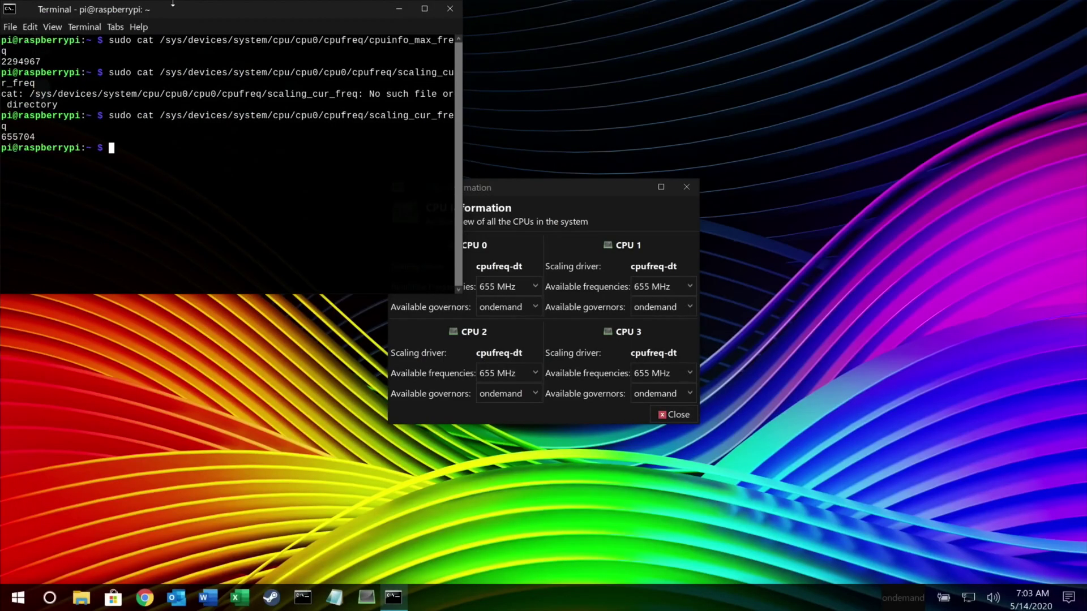
# Step: Arrange the terminal and CPU Information windows toward the right of the screen
pyautogui.moveTo(198, 9); pyautogui.dragTo(823, 53)
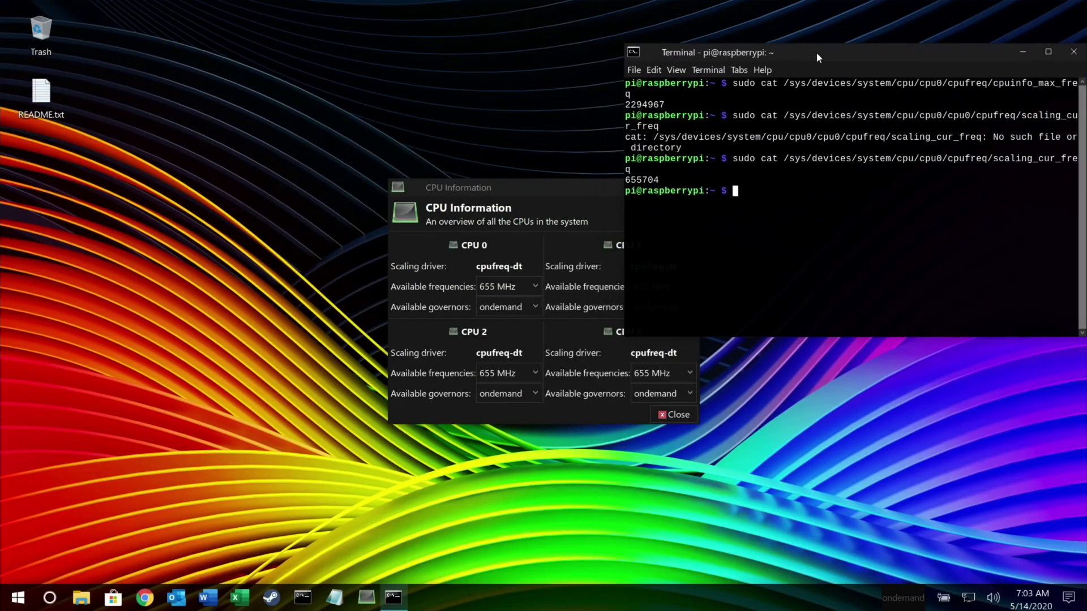
pyautogui.click(458, 188)
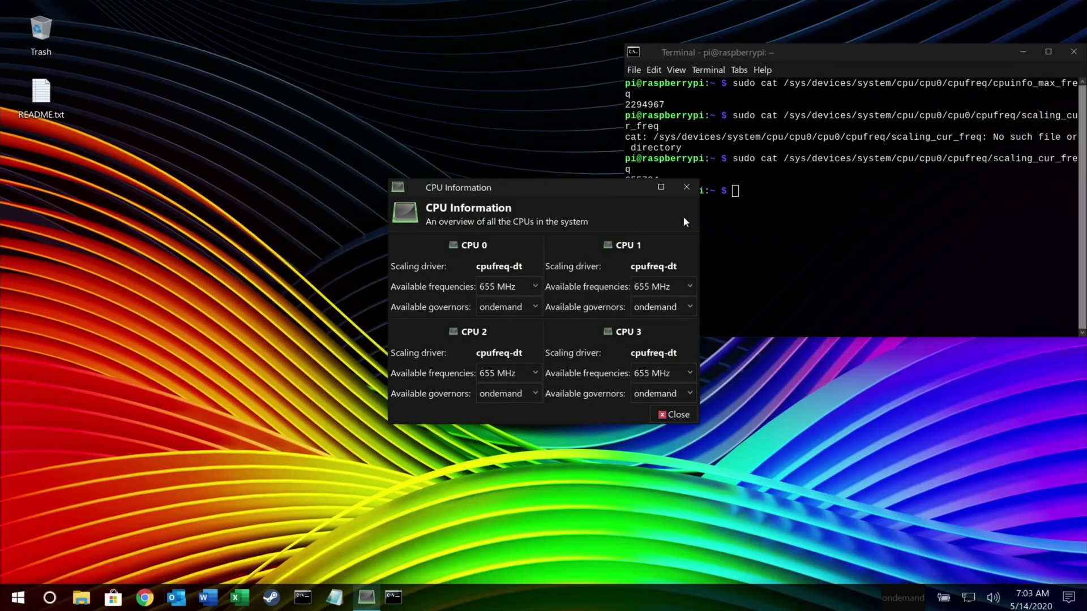
pyautogui.moveTo(577, 186); pyautogui.dragTo(938, 301)
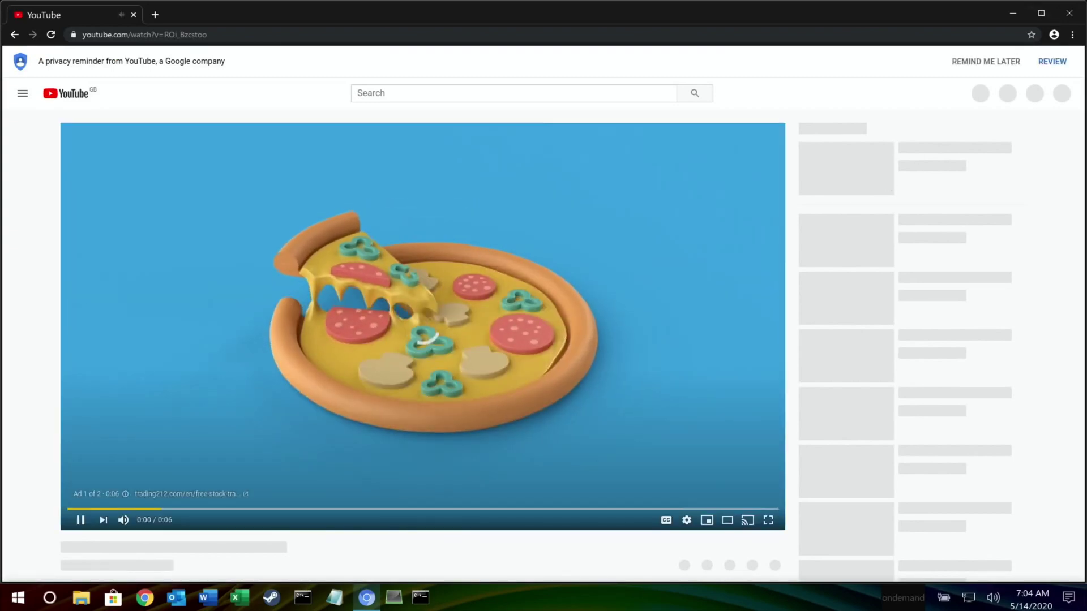
# Step: Mute the Windows 10 on Raspberry Pi 4 video, skip its ad, and check playback quality settings
pyautogui.click(419, 601)
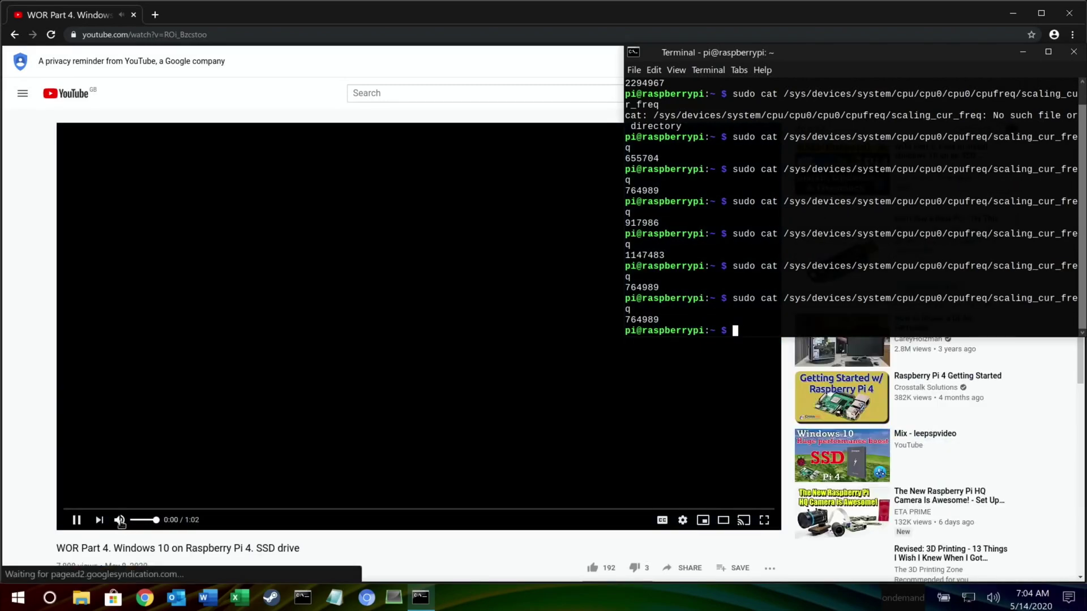
pyautogui.click(120, 521)
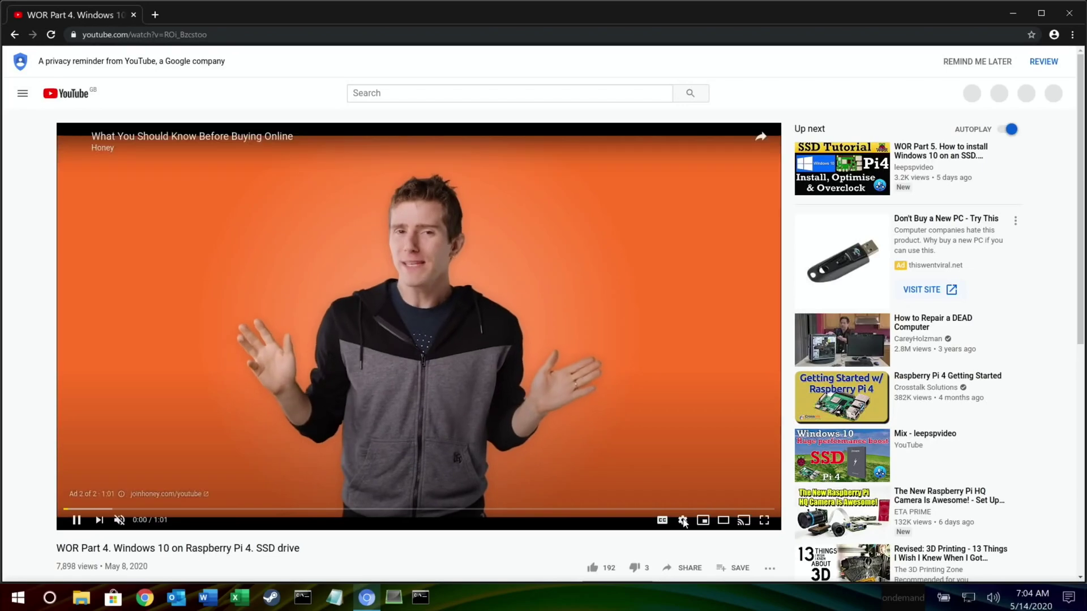
pyautogui.click(684, 520)
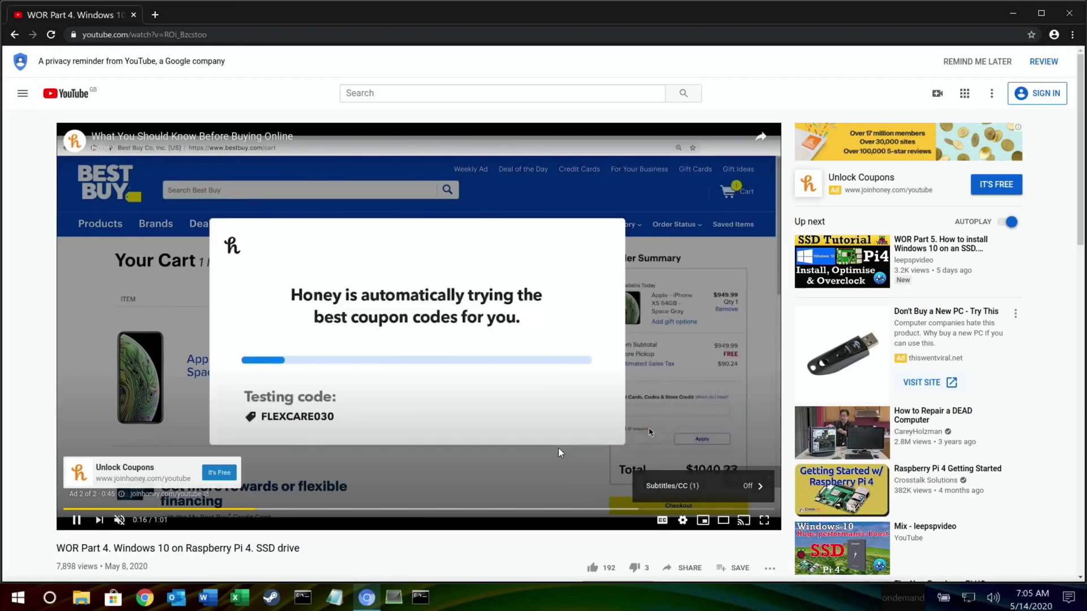
pyautogui.click(752, 477)
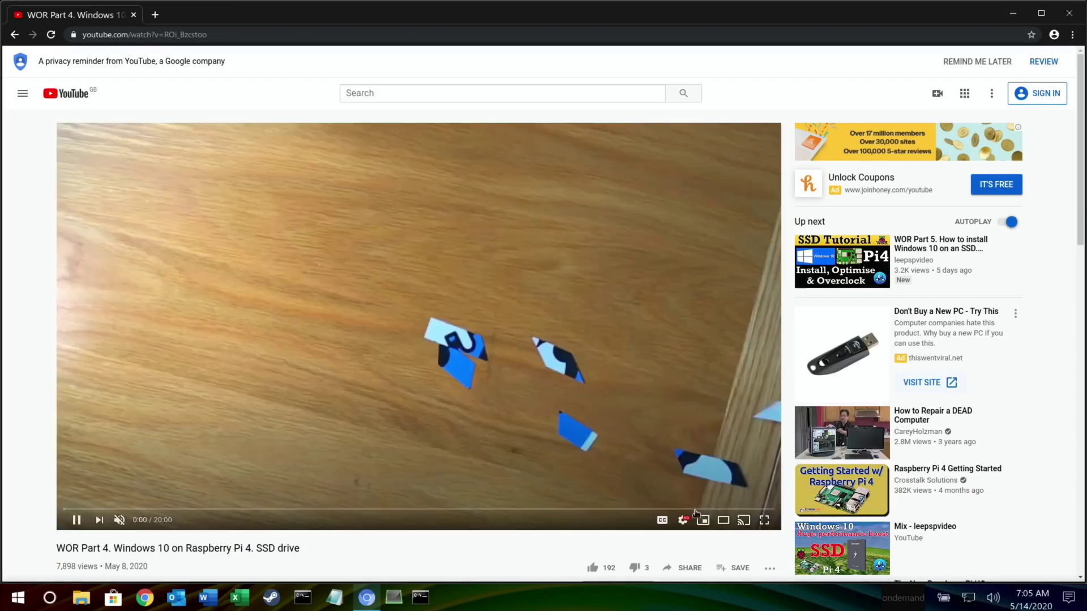
pyautogui.click(683, 521)
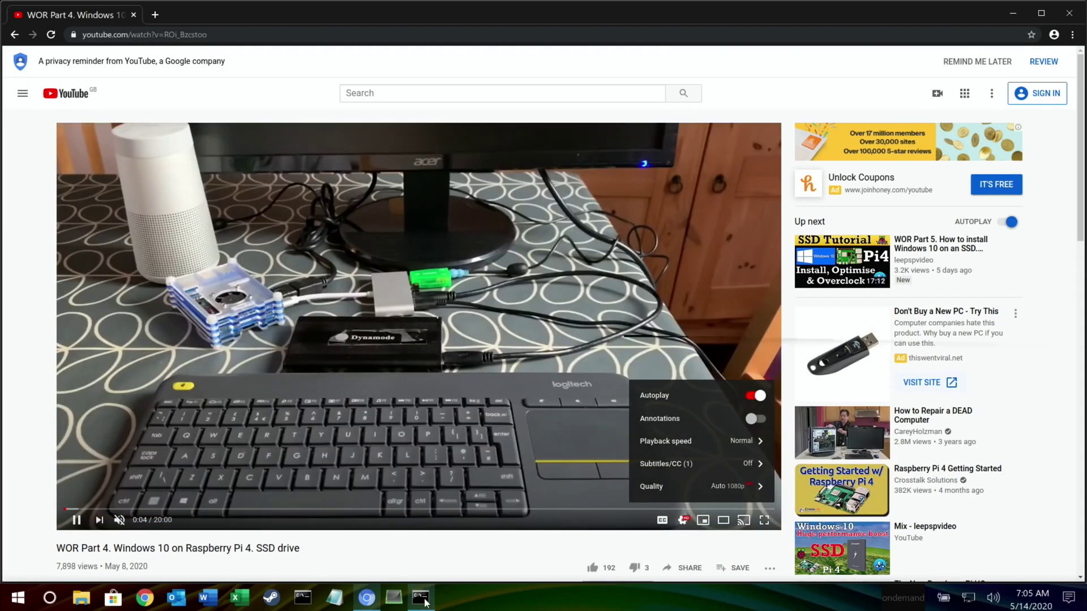
# Step: Rerun the scaling_cur_freq check three times, now reading 2294967 under video load
pyautogui.click(420, 598)
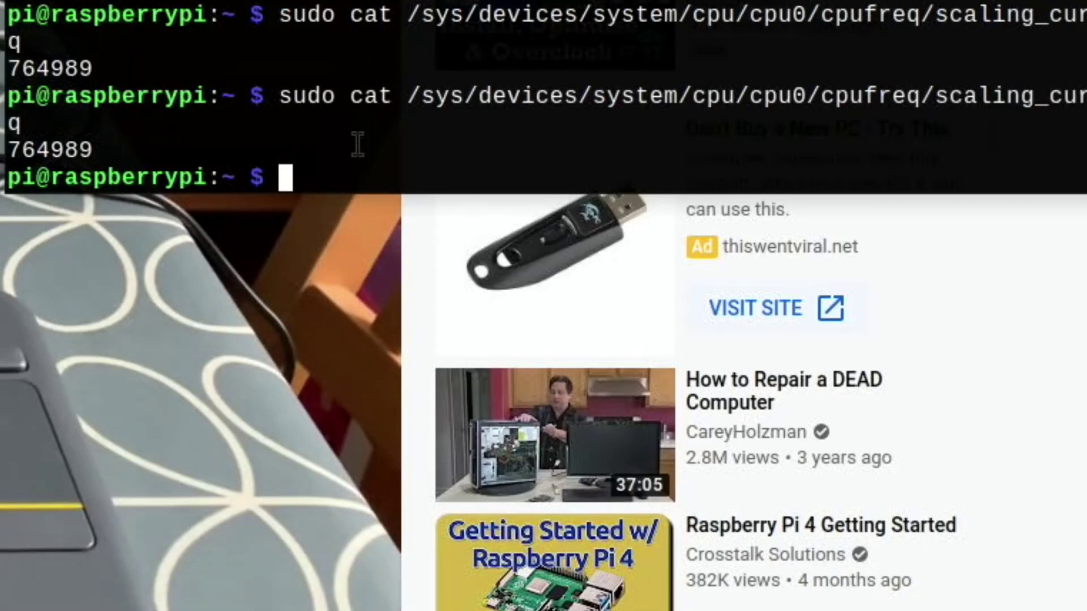
pyautogui.press('Up')
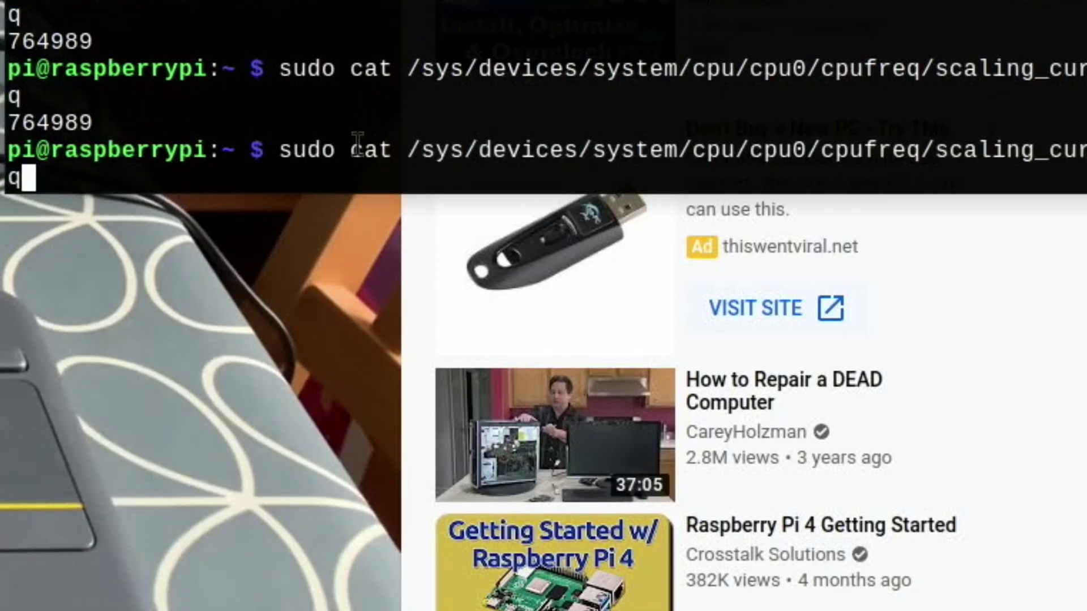
pyautogui.press('Return')
pyautogui.press('Up')
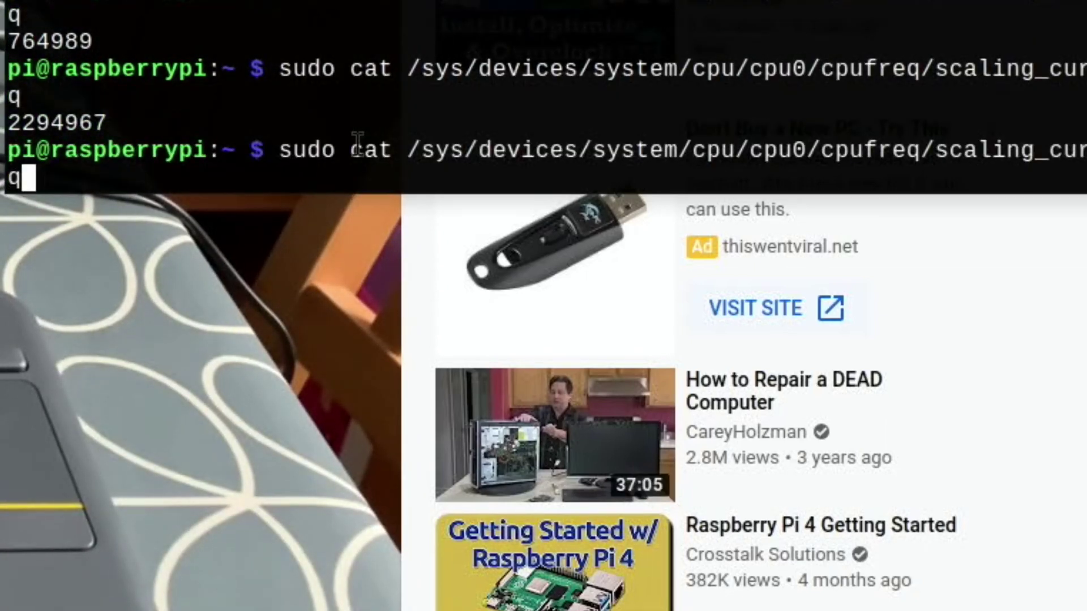
pyautogui.press('Return')
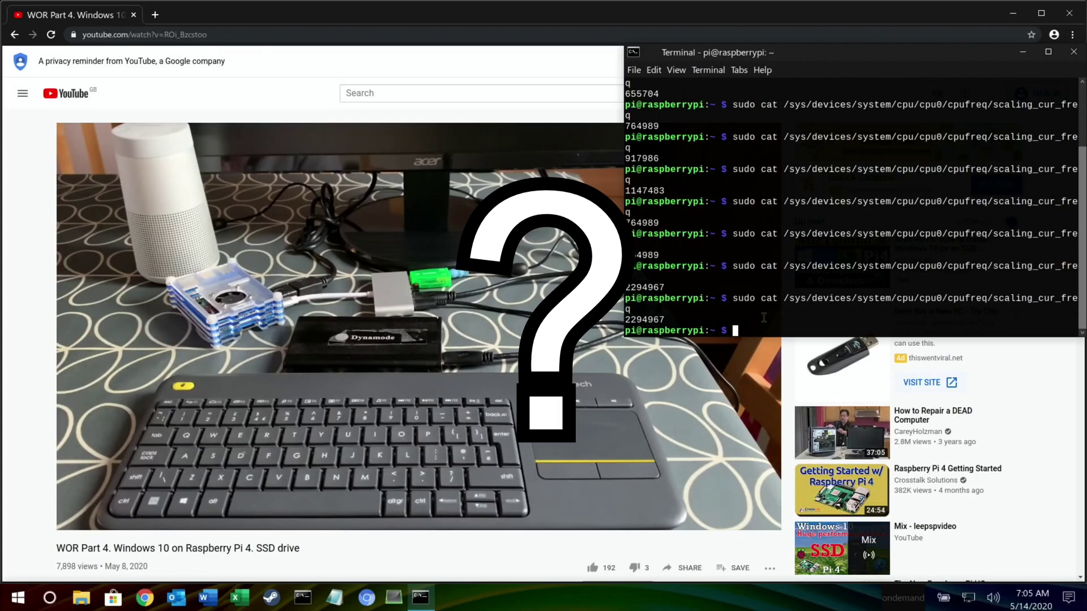
pyautogui.press('Up')
pyautogui.press('Return')
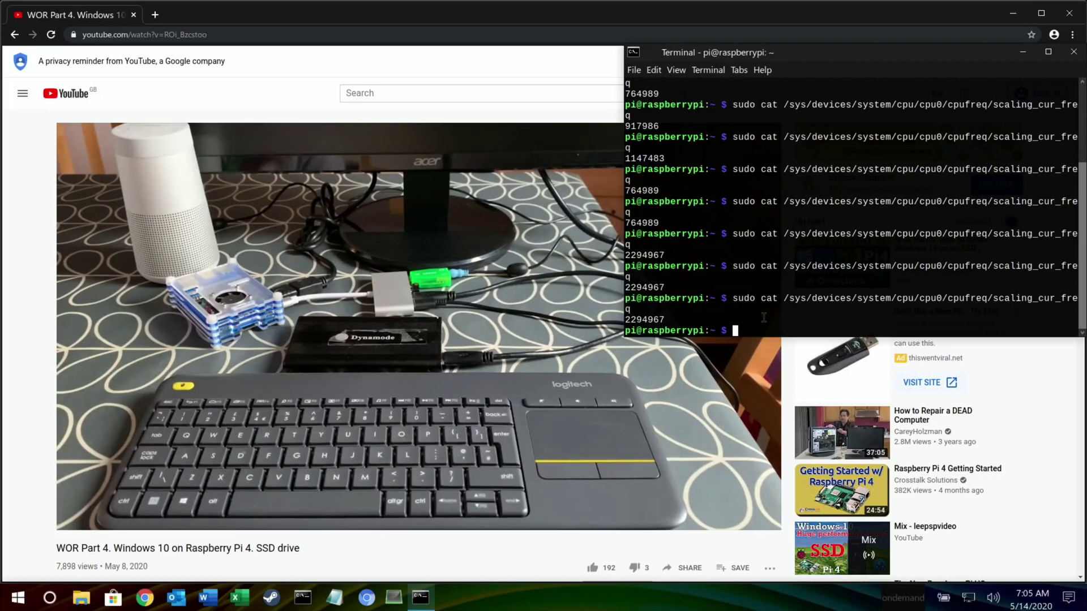
# Step: Place CPU Information beside the terminal and review CPU 0's available frequencies up to 2.29 GHz
pyautogui.click(395, 599)
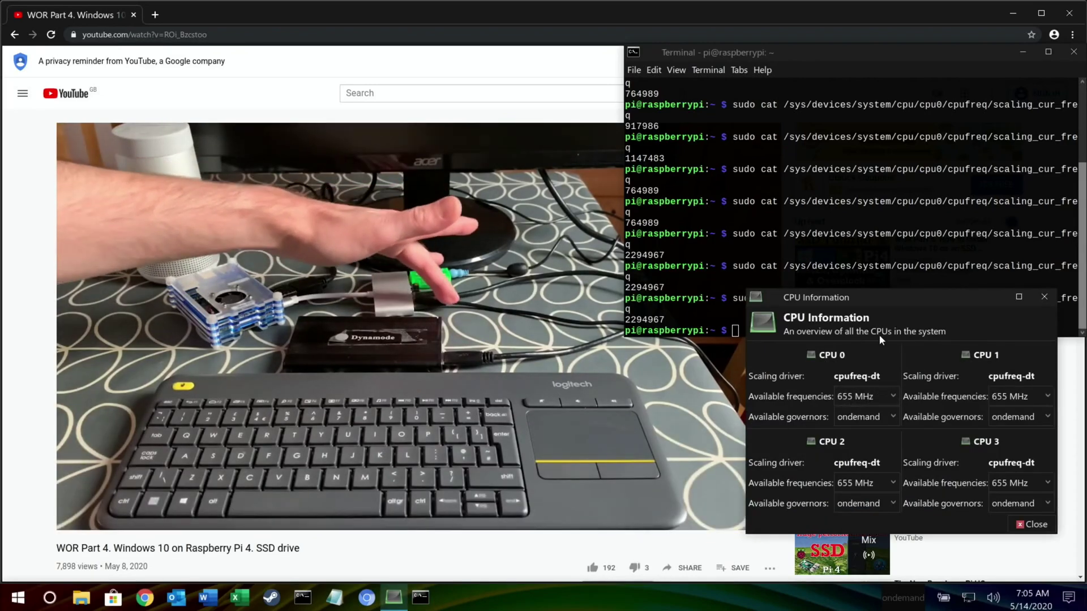
pyautogui.moveTo(880, 301); pyautogui.dragTo(755, 326)
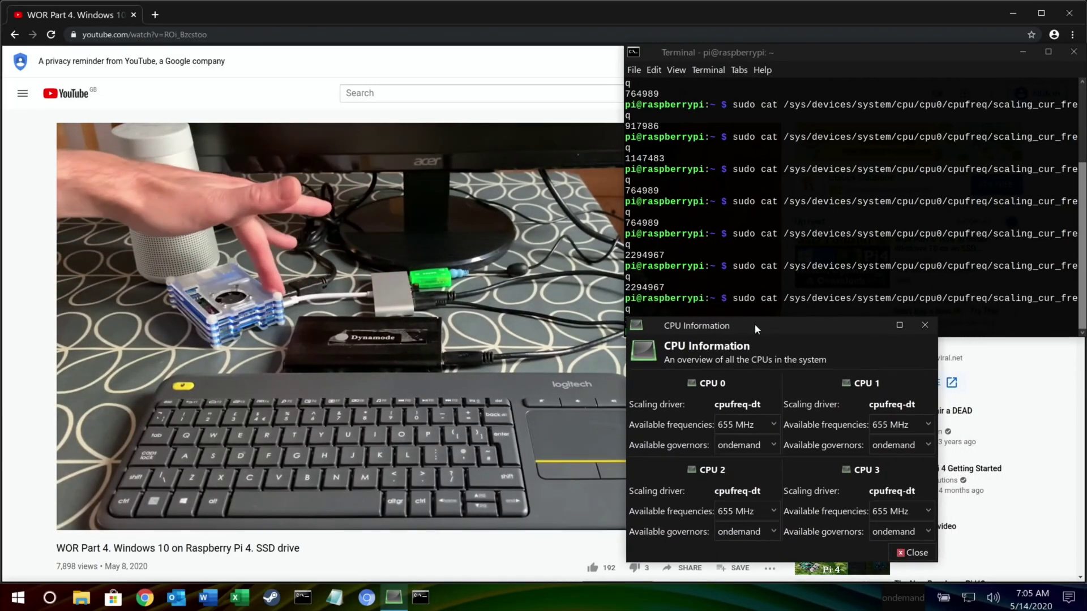
pyautogui.click(765, 423)
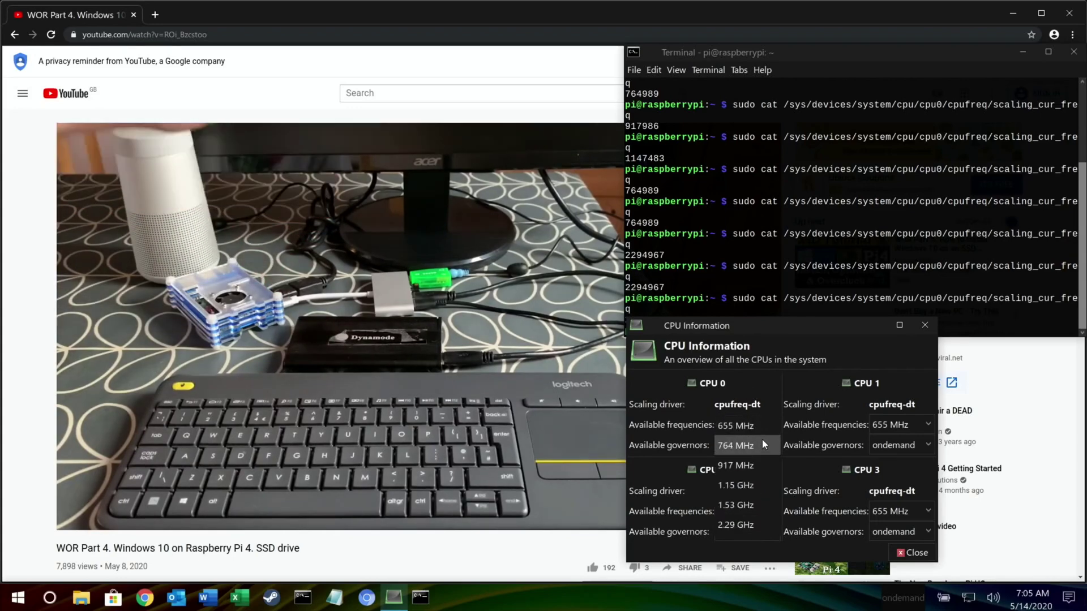
pyautogui.click(798, 325)
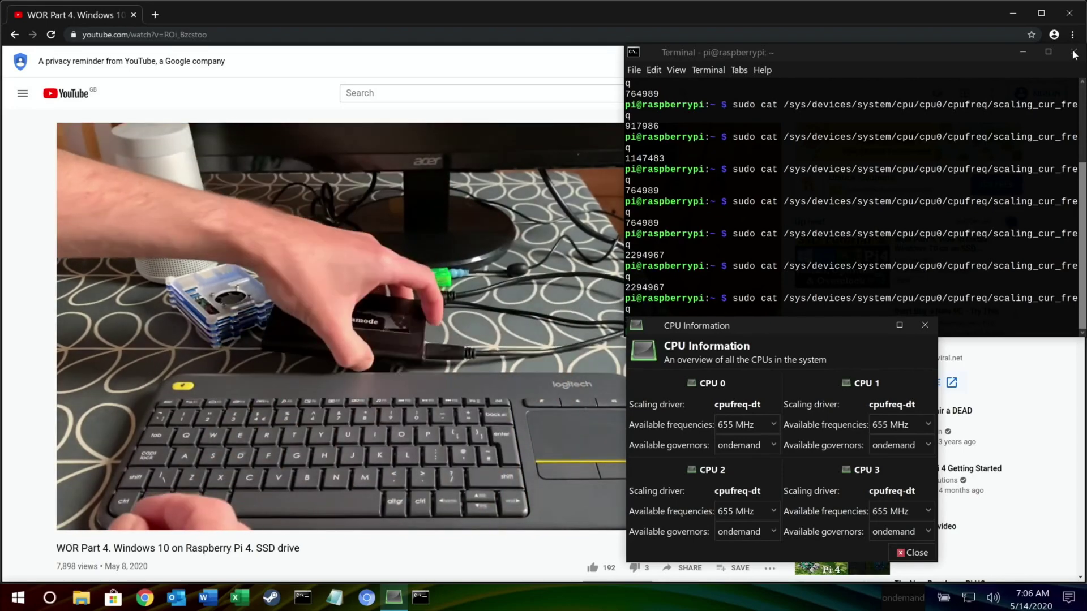
pyautogui.click(855, 50)
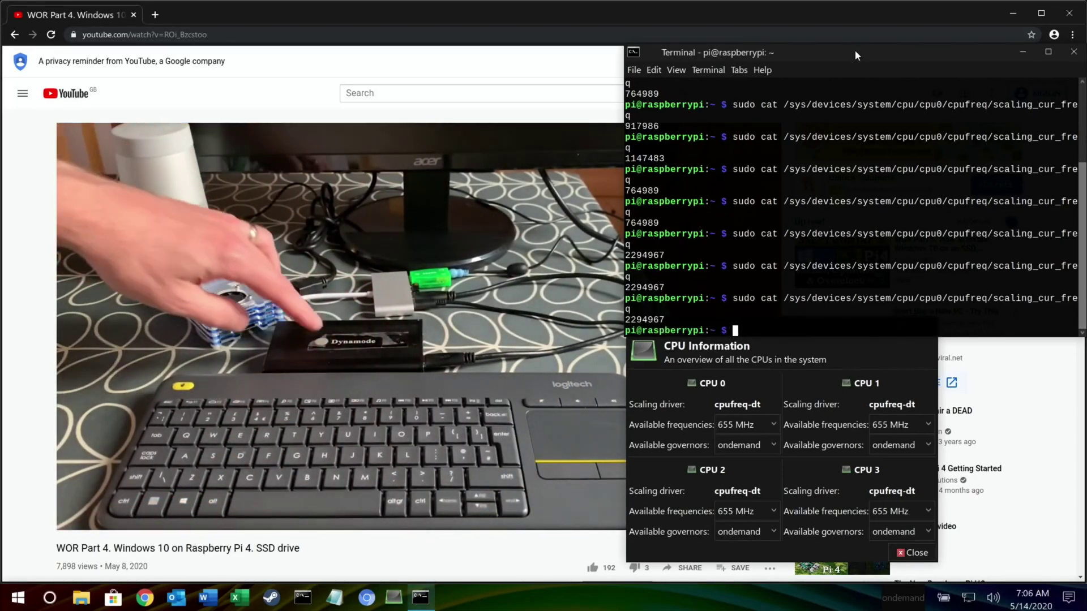